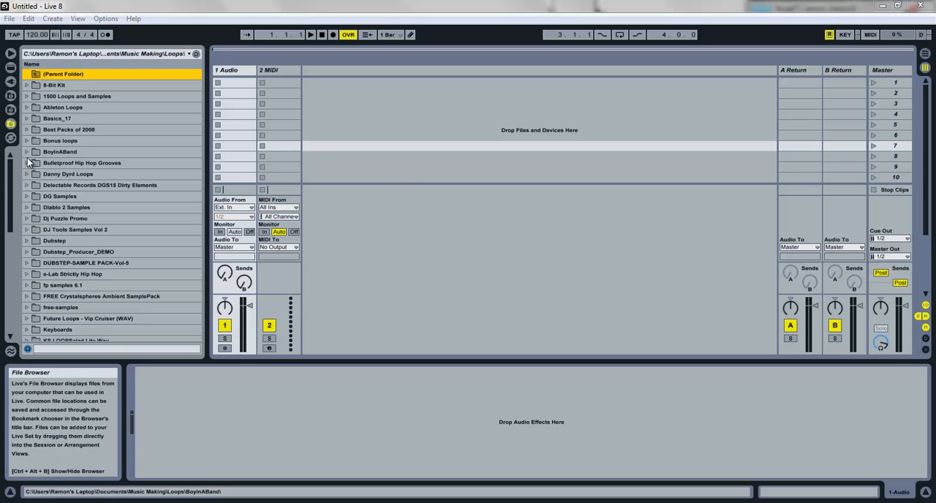
# Step: Load the Massive plug-in onto the 2 MIDI track and close its plug-in window
pyautogui.click(8, 83)
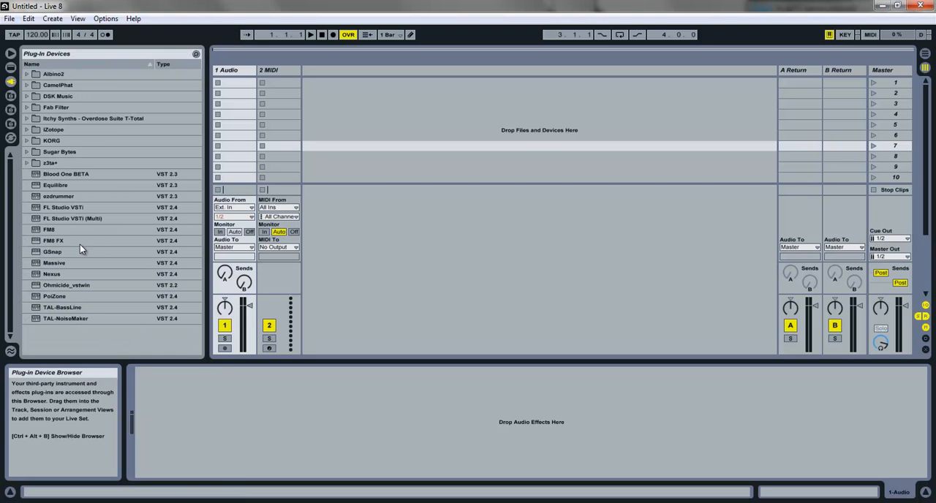
pyautogui.moveTo(55, 265); pyautogui.dragTo(290, 103)
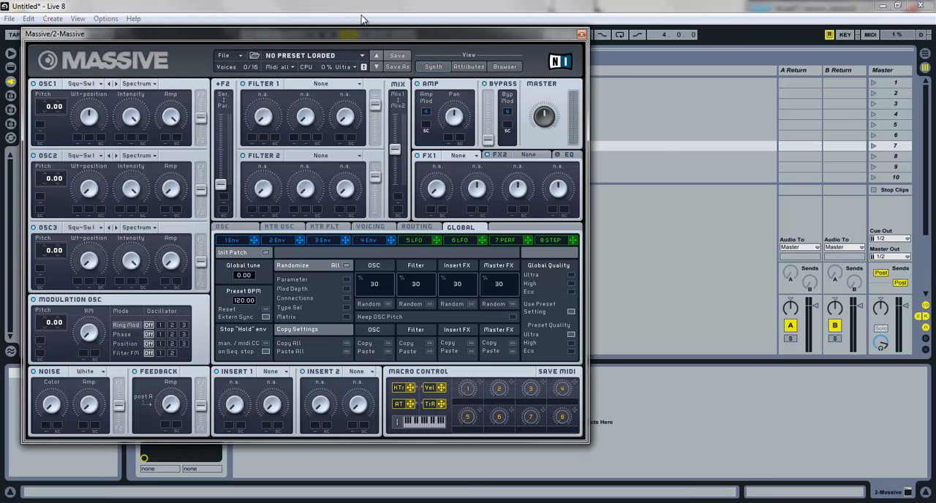
pyautogui.moveTo(414, 35); pyautogui.dragTo(590, 16)
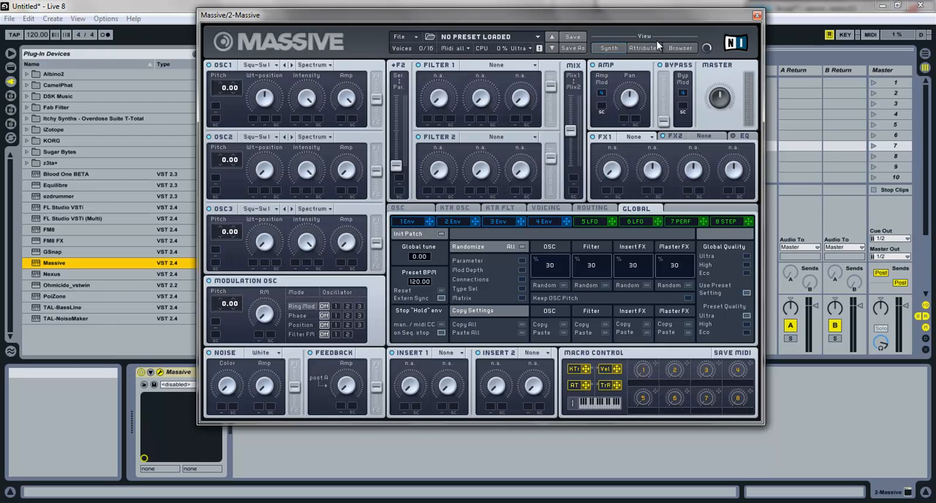
pyautogui.click(758, 15)
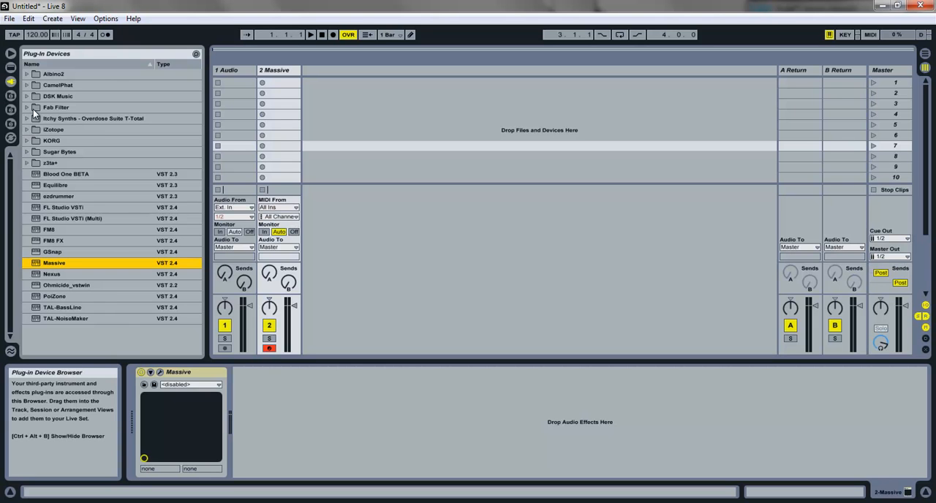
# Step: Add the CamelPhat3 plug-in after Massive on track 2 and close its window
pyautogui.click(29, 86)
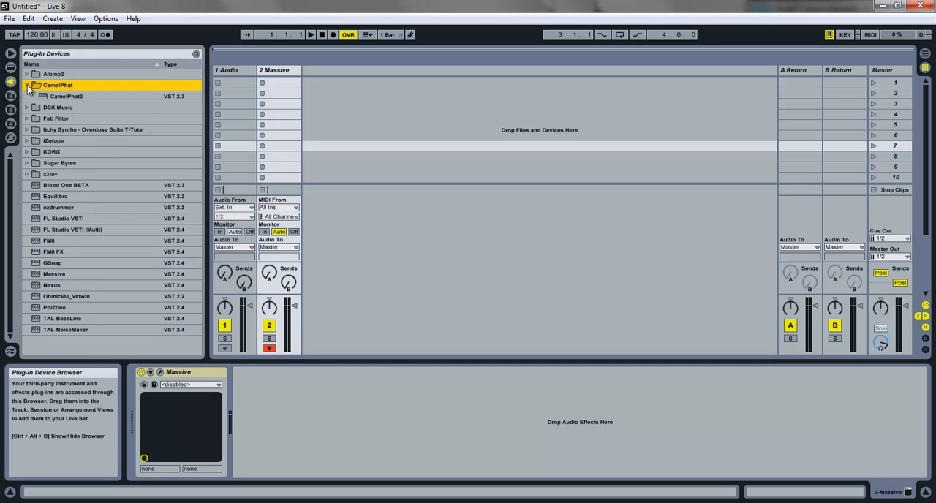
pyautogui.moveTo(88, 98); pyautogui.dragTo(313, 151)
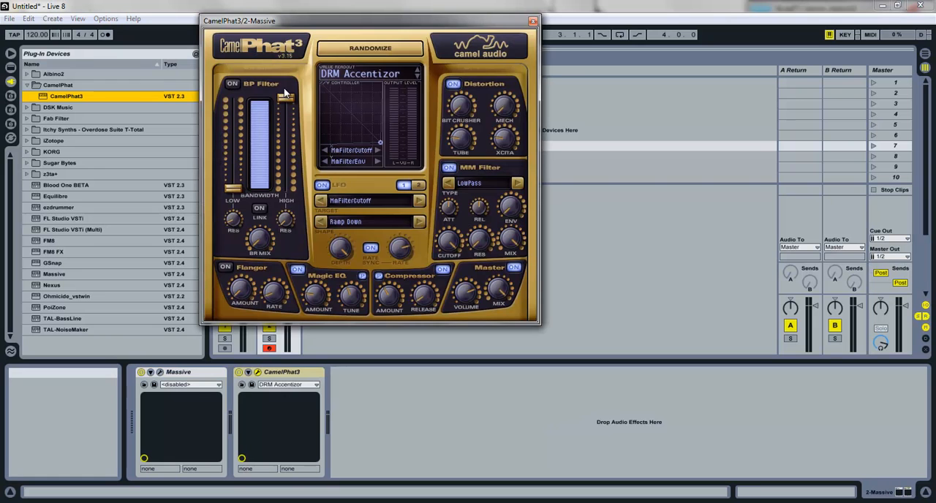
pyautogui.click(533, 21)
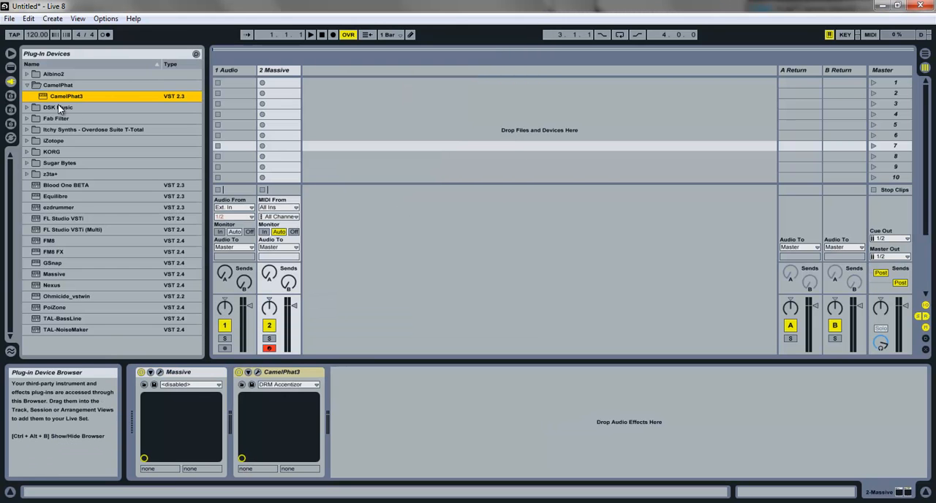
pyautogui.click(27, 85)
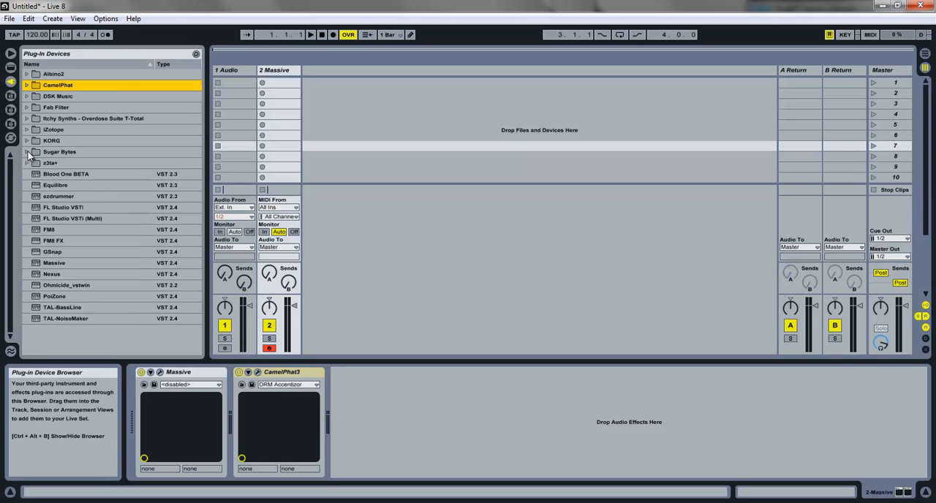
# Step: Add iZotope Ozone 5 from the x86 folder to the Massive track and dismiss its Preset Manager
pyautogui.click(29, 152)
pyautogui.click(28, 131)
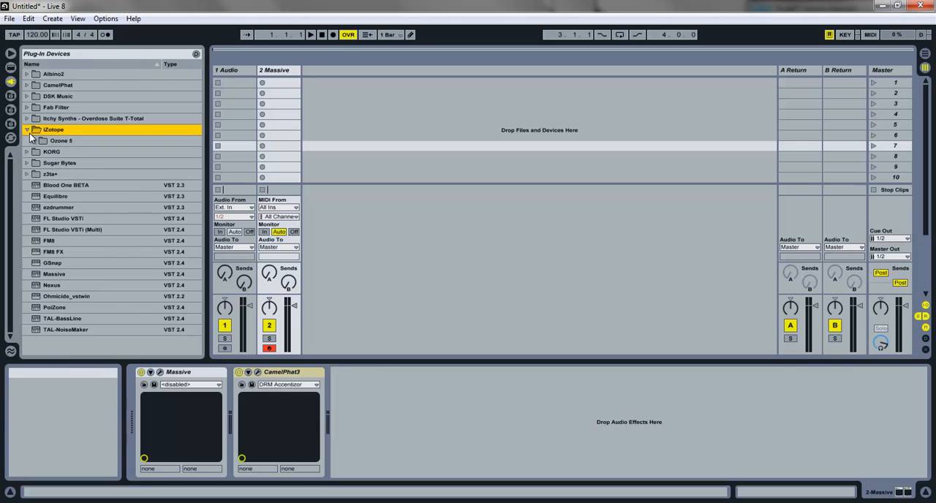
pyautogui.click(35, 142)
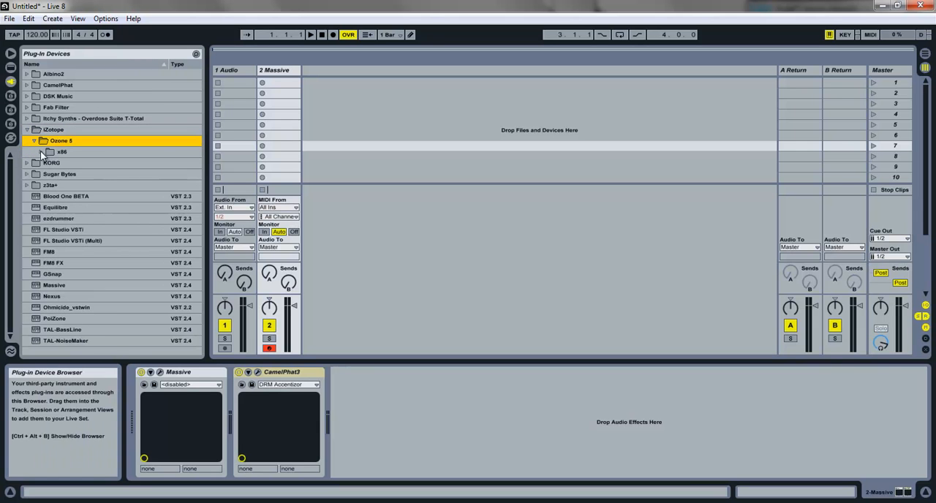
pyautogui.click(41, 152)
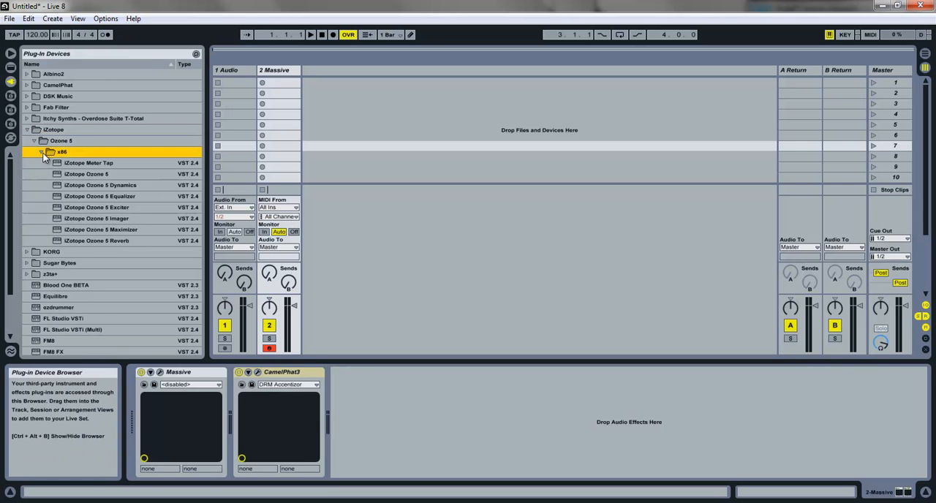
pyautogui.moveTo(72, 174); pyautogui.dragTo(242, 135)
pyautogui.moveTo(280, 106); pyautogui.dragTo(285, 64)
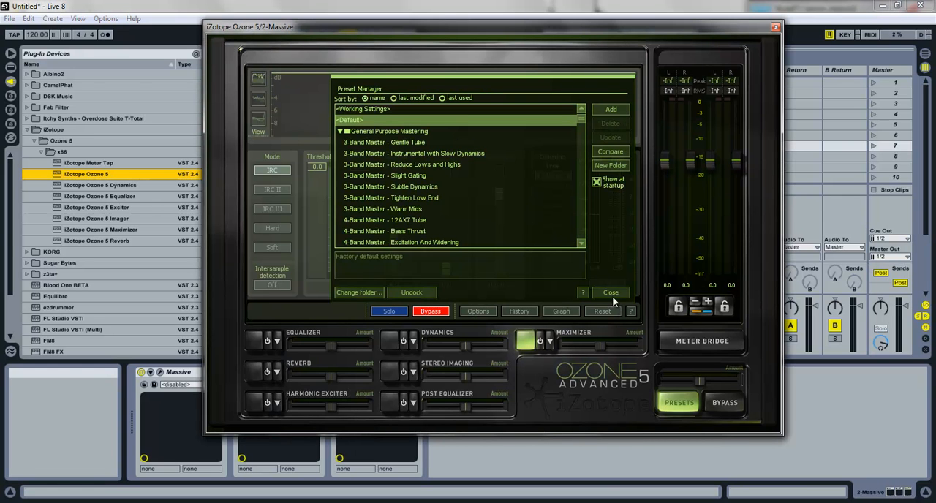
pyautogui.click(611, 294)
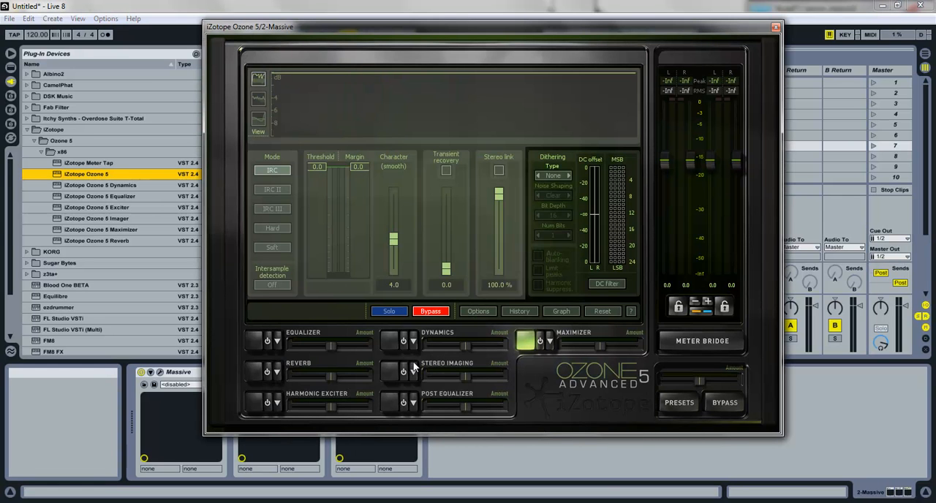
# Step: Look through Ozone 5's Dynamics, Equalizer, Reverb, Stereo Imaging, Post Equalizer and Harmonic Exciter modules, and close the plug-in window
pyautogui.click(396, 342)
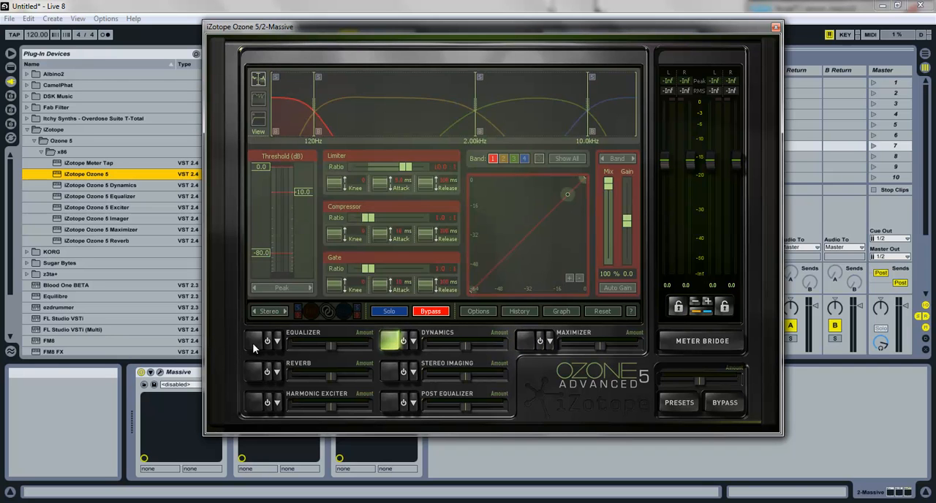
pyautogui.click(252, 342)
pyautogui.click(248, 373)
pyautogui.click(393, 373)
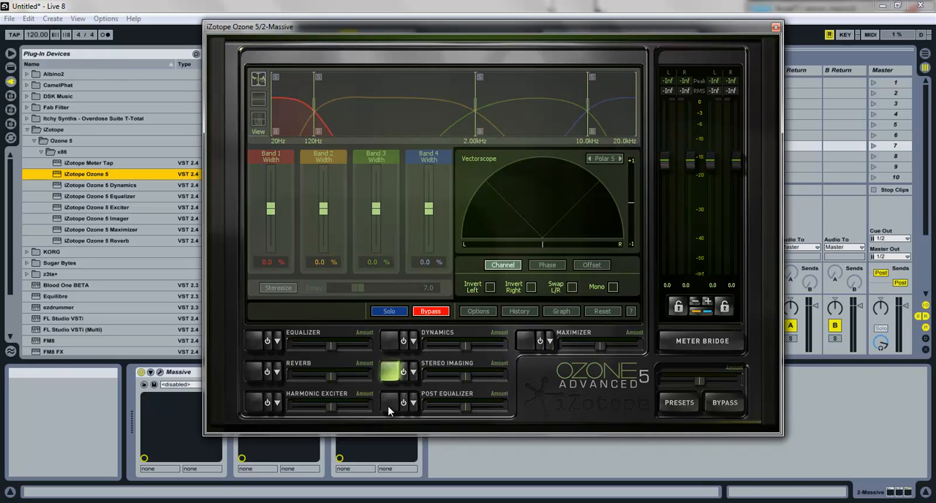
pyautogui.click(389, 404)
pyautogui.click(256, 403)
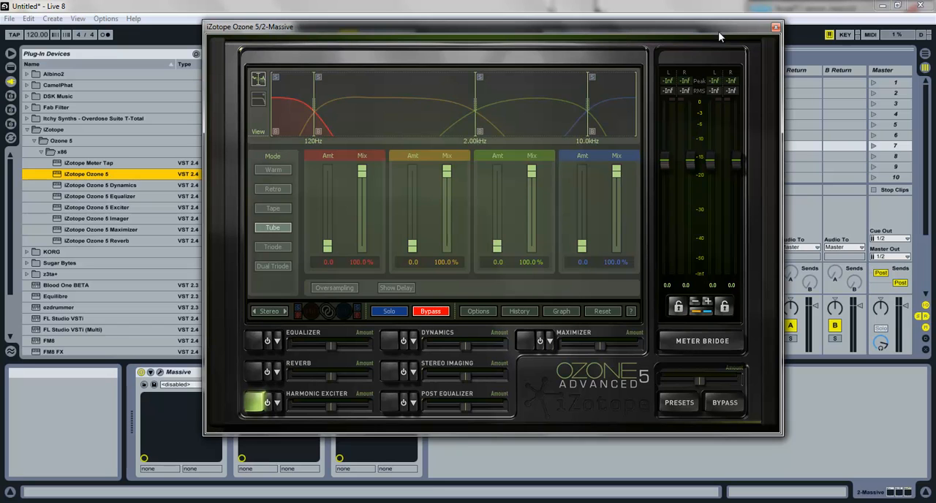
pyautogui.click(776, 27)
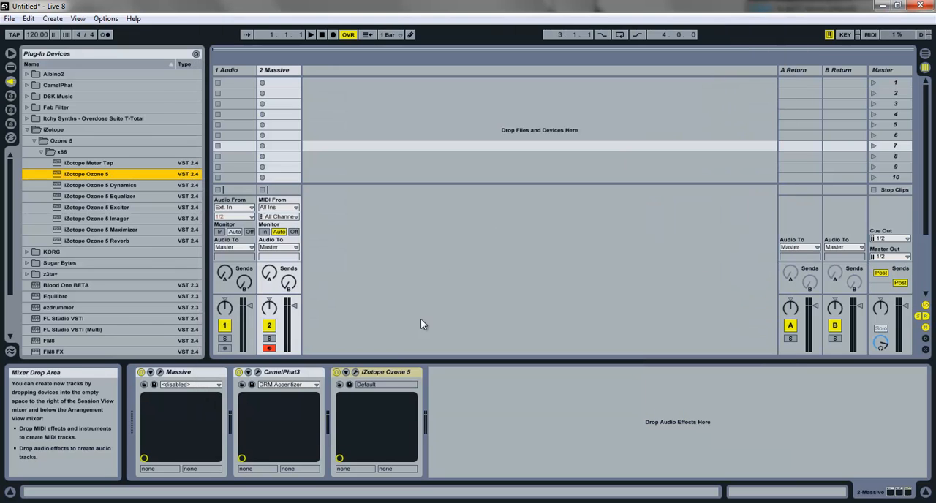
# Step: Review the CamelPhat3 interface and remove CamelPhat3 and iZotope Ozone 5 from the Massive track
pyautogui.click(307, 376)
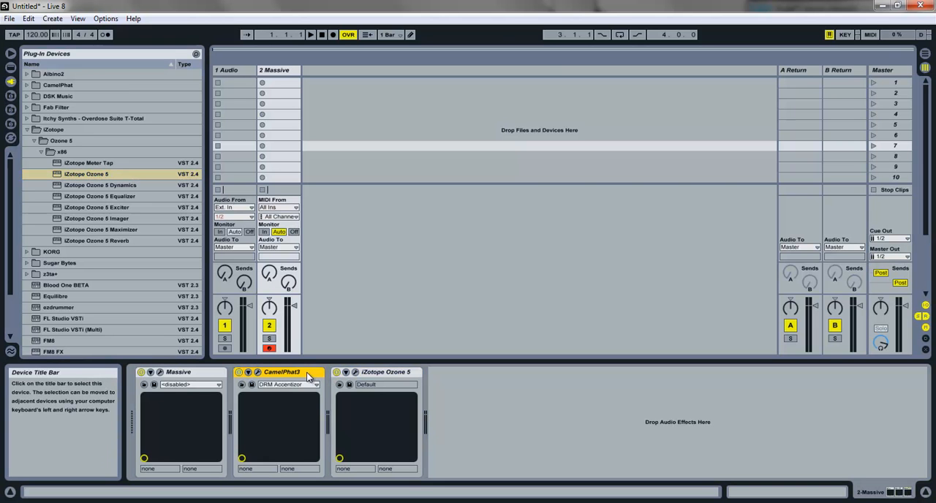
pyautogui.click(258, 373)
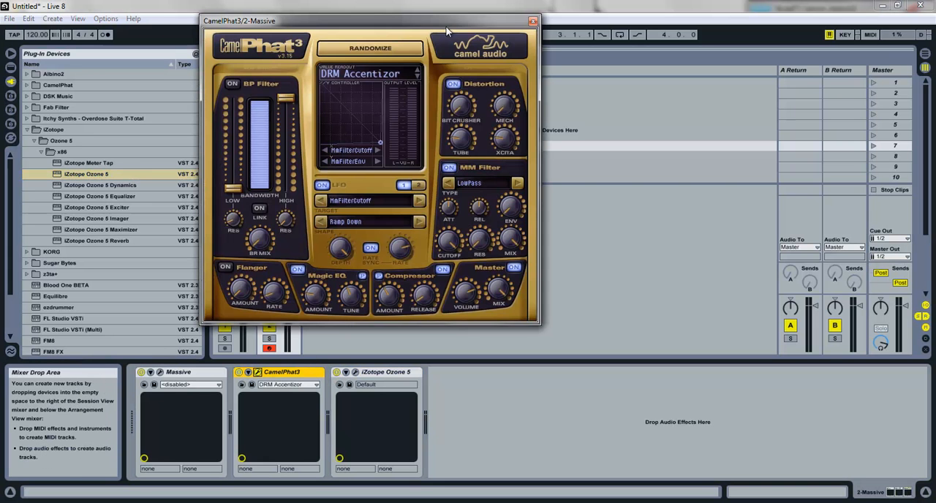
pyautogui.click(532, 23)
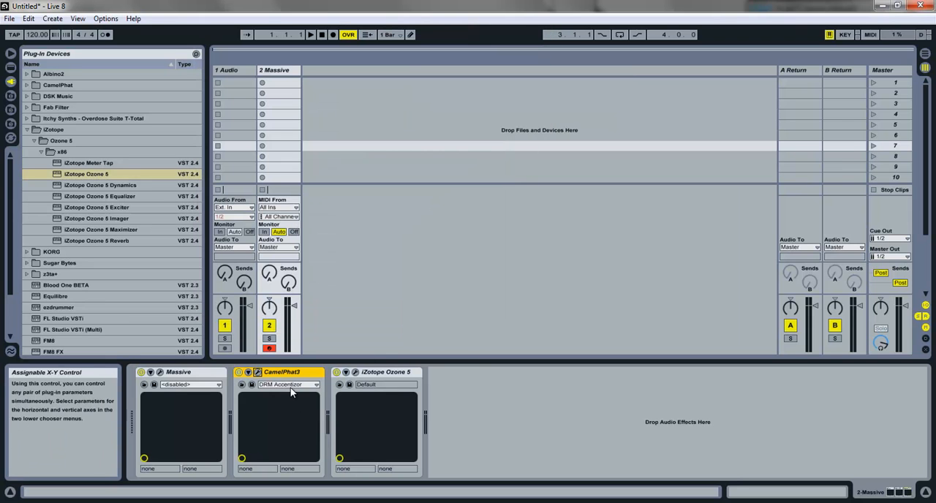
pyautogui.press('Delete')
pyautogui.press('Delete')
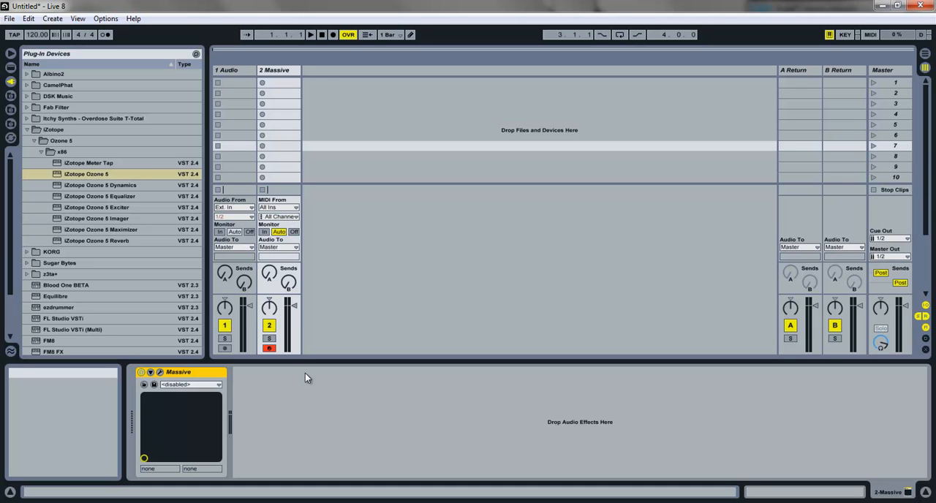
# Step: Disarm the Massive track and start a new Live Set without saving the changes
pyautogui.click(270, 348)
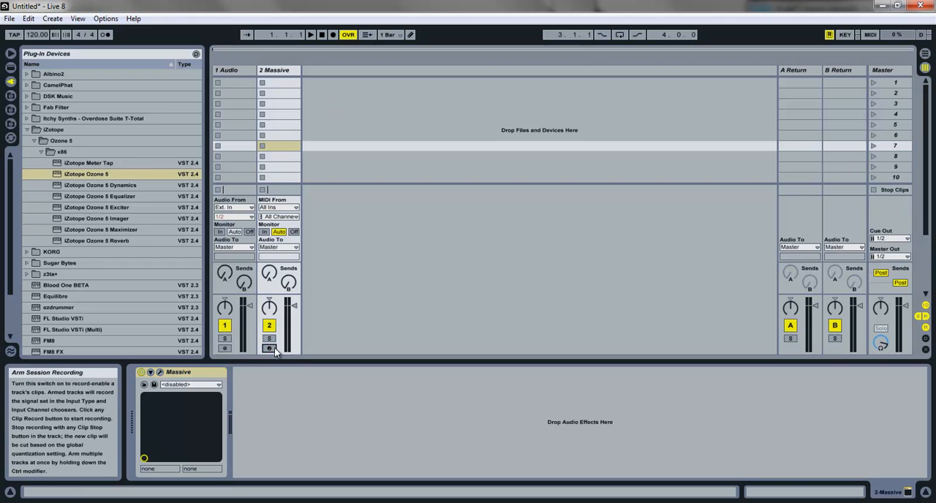
pyautogui.click(9, 18)
pyautogui.click(22, 30)
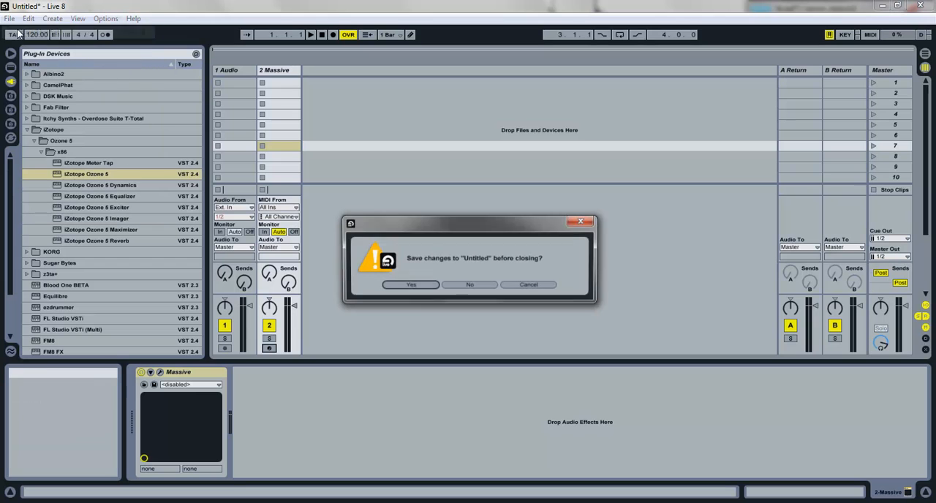
pyautogui.click(486, 286)
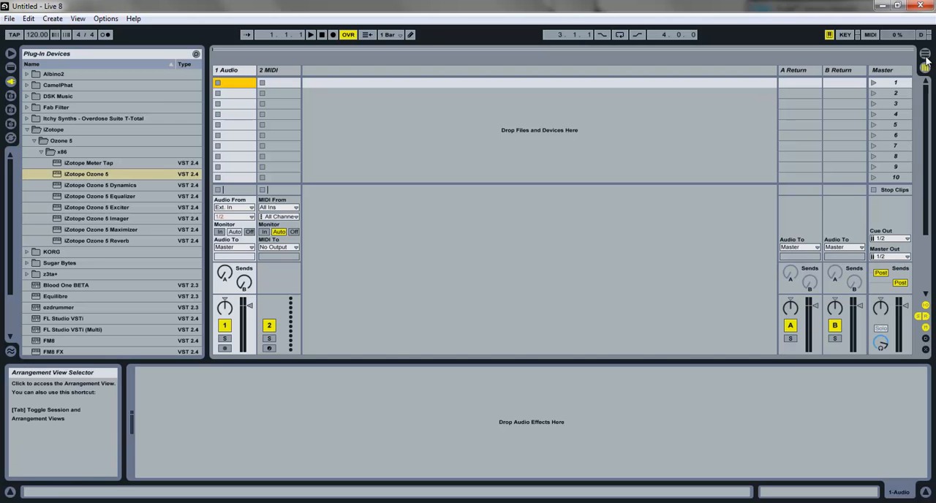
# Step: Switch to the Arrangement View and enable looping over the first 8 bars, starting at bar 1
pyautogui.press('Tab')
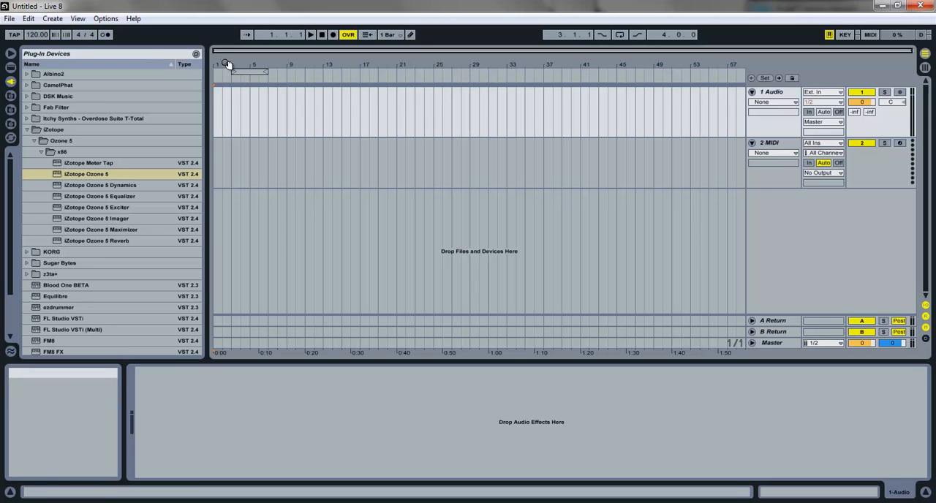
pyautogui.moveTo(251, 71); pyautogui.dragTo(234, 72)
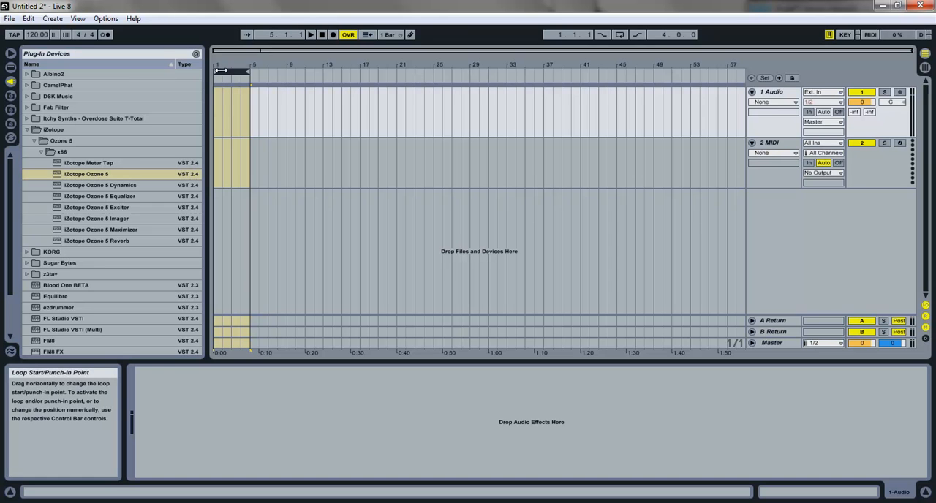
pyautogui.moveTo(250, 72)
pyautogui.mouseDown()
pyautogui.moveTo(287, 72)
pyautogui.moveTo(247, 65)
pyautogui.mouseUp()
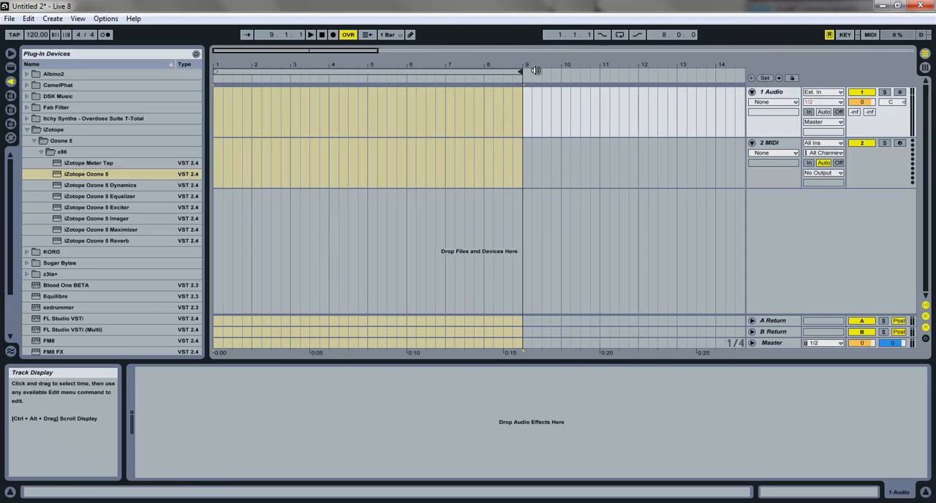
pyautogui.click(618, 34)
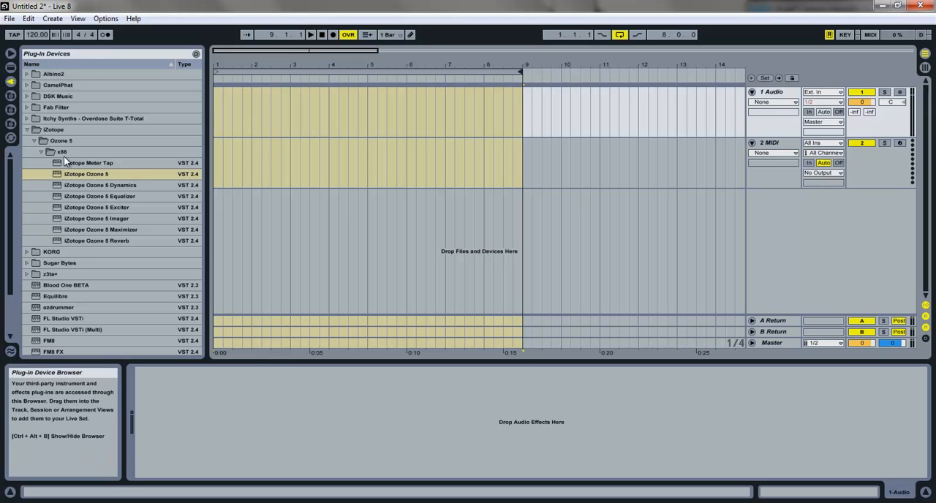
# Step: Set the tempo of the set to 140 BPM
pyautogui.click(35, 35)
pyautogui.write('140')
pyautogui.press('Return')
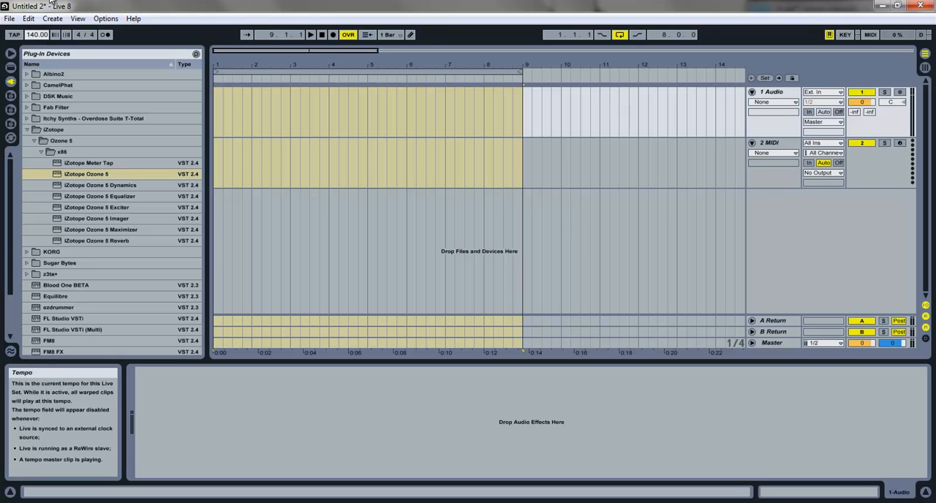
# Step: Delete the 2 MIDI track and insert five more audio tracks below 1 Audio
pyautogui.click(778, 146)
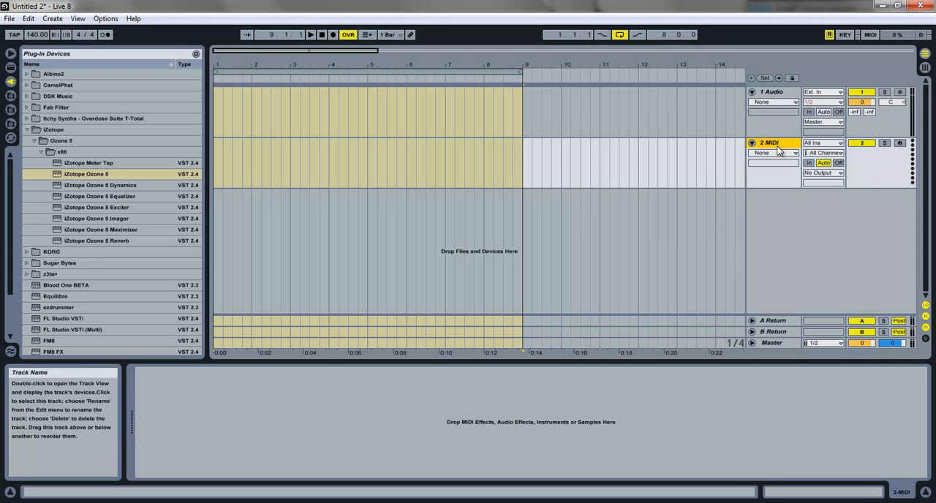
pyautogui.press('Delete')
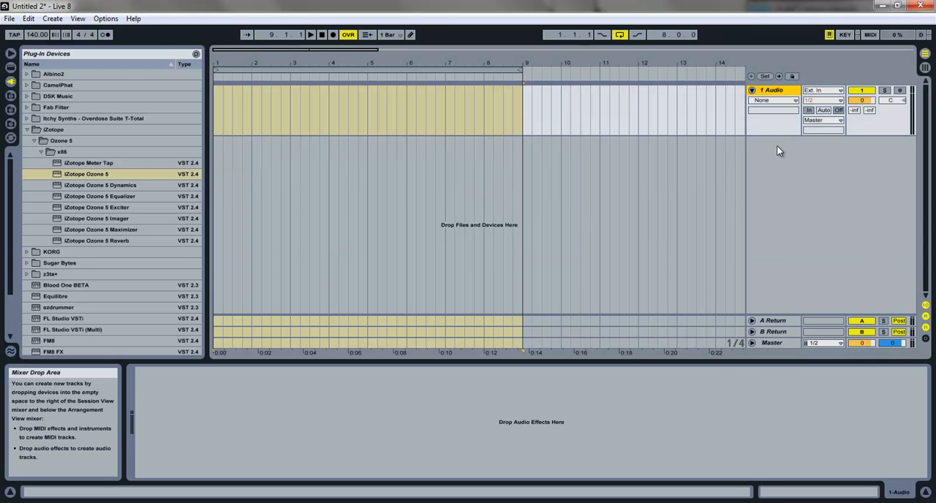
pyautogui.hotkey('ctrl', 't')
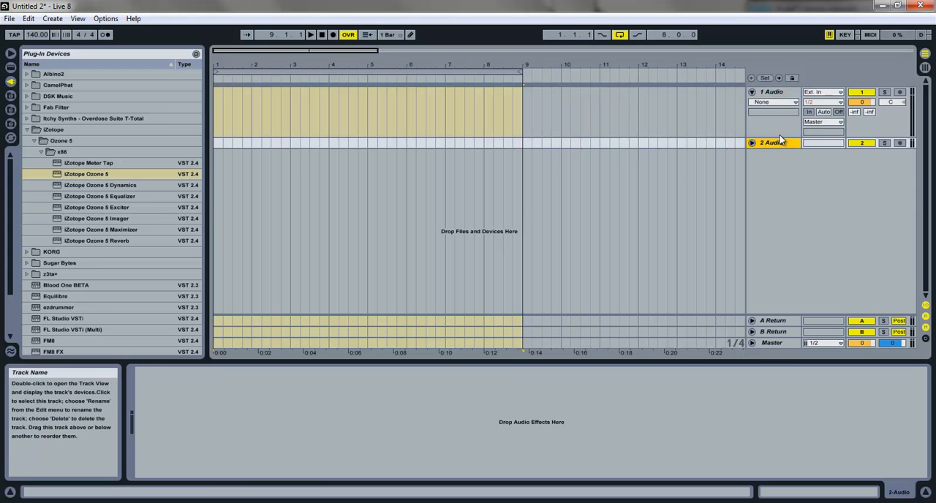
pyautogui.hotkey('ctrl', 't')
pyautogui.hotkey('ctrl', 't')
pyautogui.hotkey('ctrl', 't')
pyautogui.hotkey('ctrl', 't')
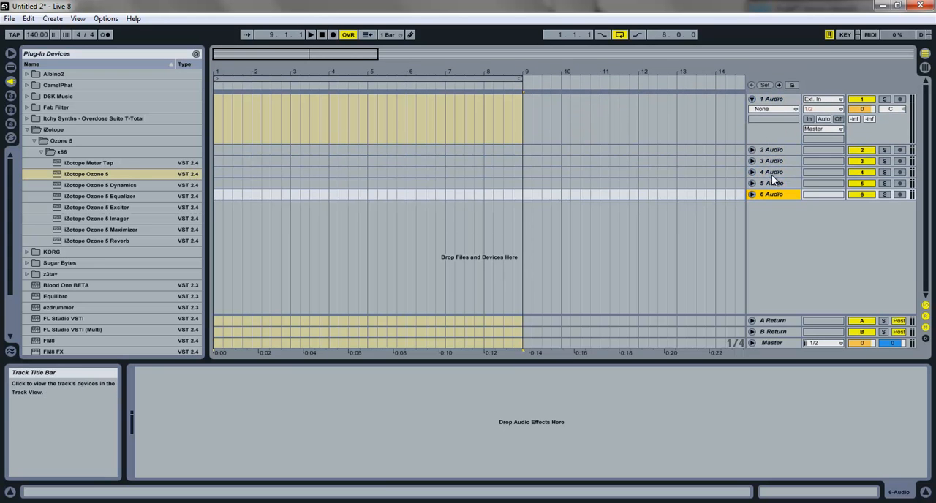
# Step: Unfold audio tracks 2 to 6 in the arrangement and select the 1 Audio track
pyautogui.click(754, 192)
pyautogui.click(753, 183)
pyautogui.click(753, 172)
pyautogui.click(753, 161)
pyautogui.click(752, 150)
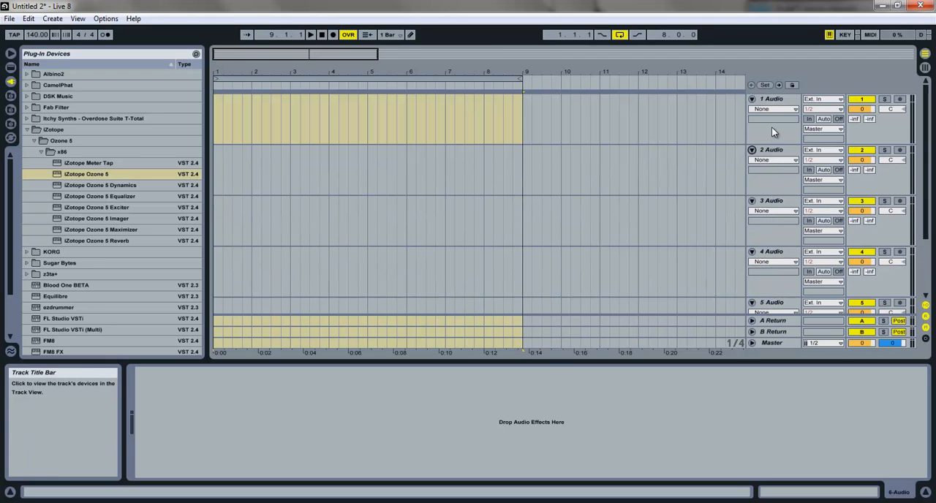
pyautogui.click(776, 103)
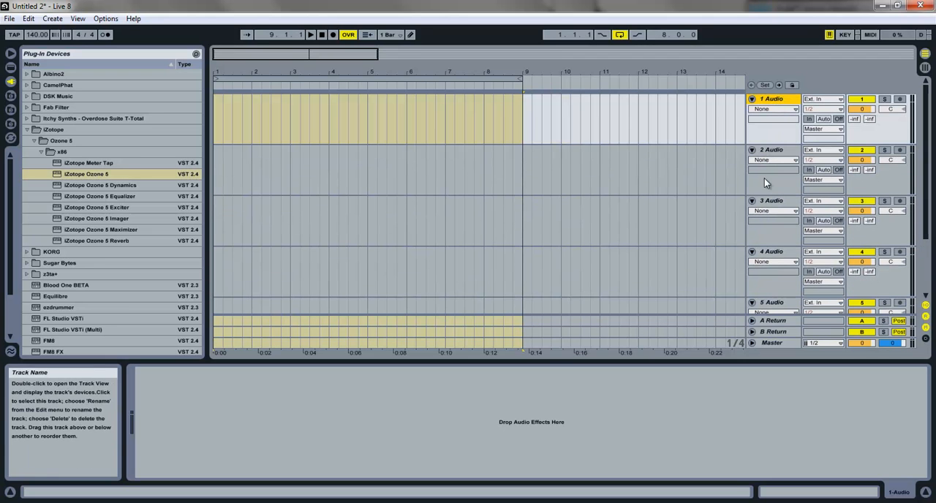
# Step: Group the six audio tracks and rename the group Drums
pyautogui.scroll(-3, 779, 102)
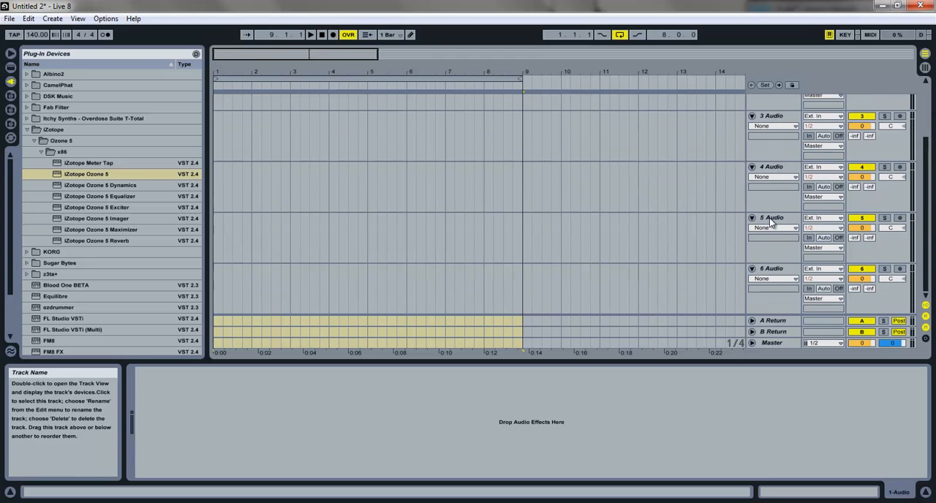
pyautogui.keyDown('shift'); pyautogui.click(773, 271); pyautogui.keyUp('shift')
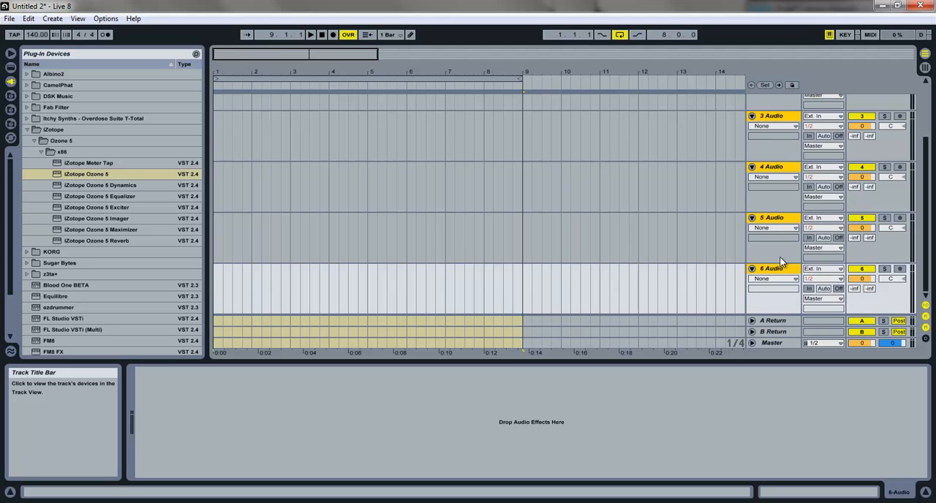
pyautogui.hotkey('ctrl', 'g')
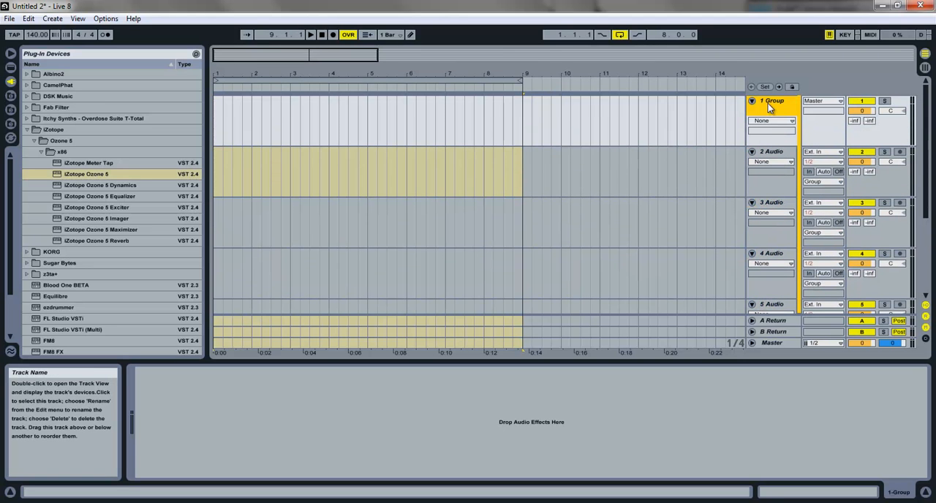
pyautogui.write('Drums')
pyautogui.press('Tab')
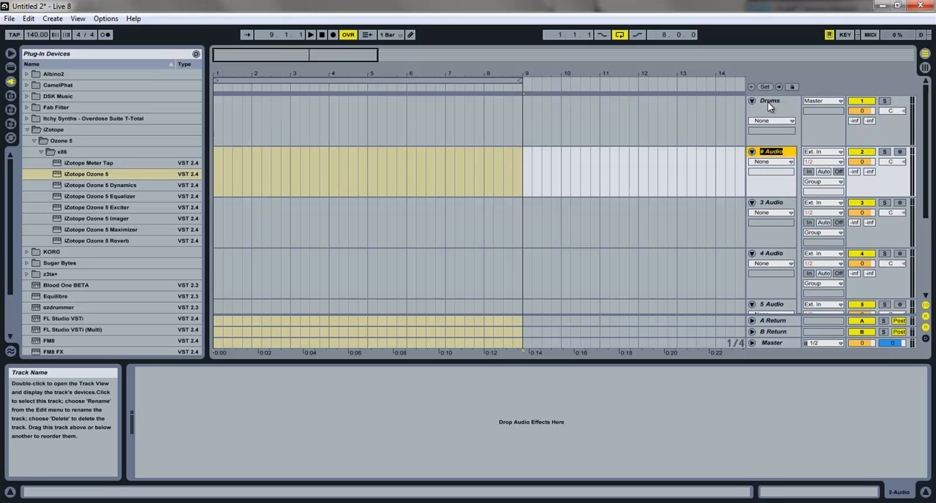
# Step: Rename the first three tracks in the Drums group Kick, Snare and HH L
pyautogui.write('Kick')
pyautogui.press('Tab')
pyautogui.write('Snare')
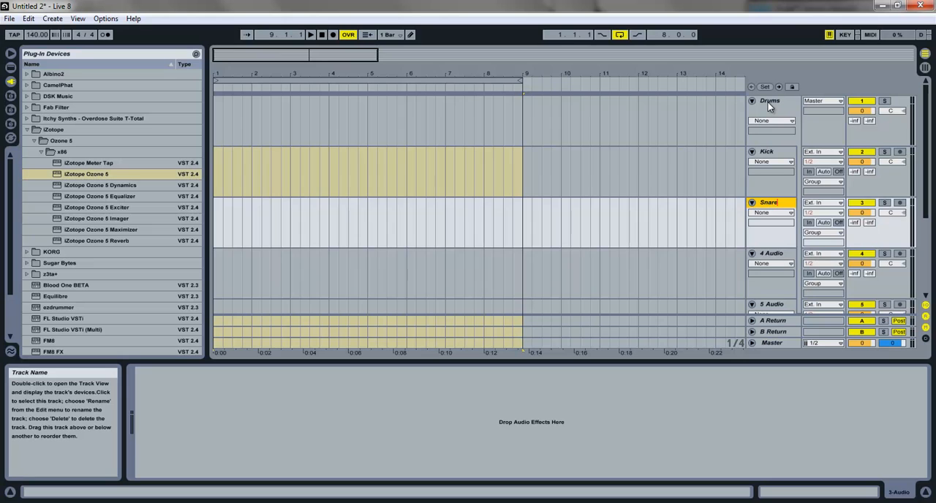
pyautogui.press('Tab')
pyautogui.write('HH')
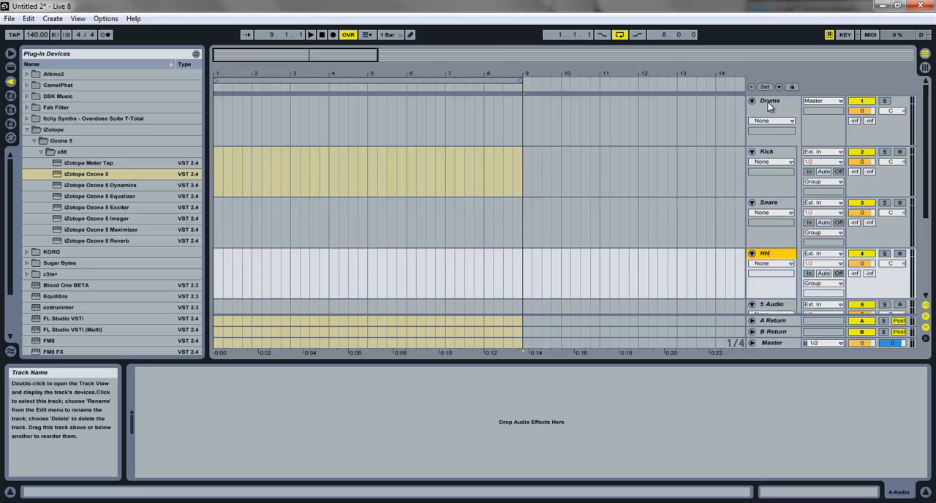
pyautogui.write(' L')
pyautogui.press('Tab')
# Step: Rename the last three tracks in the Drums group HH R, HH C and Crash
pyautogui.write('HH R')
pyautogui.press('Tab')
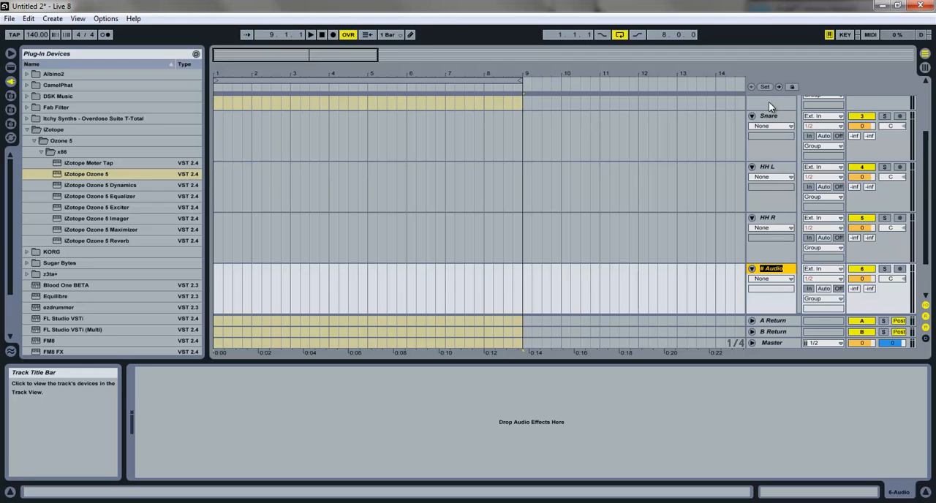
pyautogui.write('HH')
pyautogui.press('Tab')
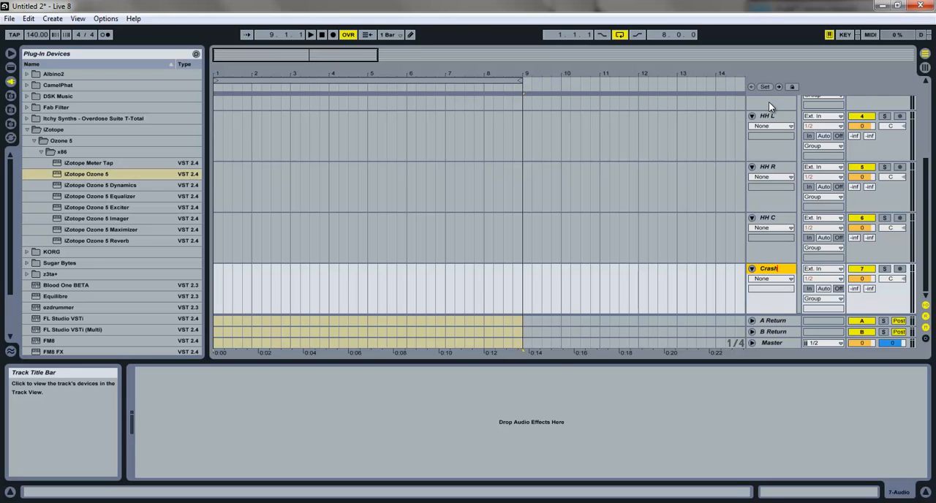
pyautogui.press('Tab')
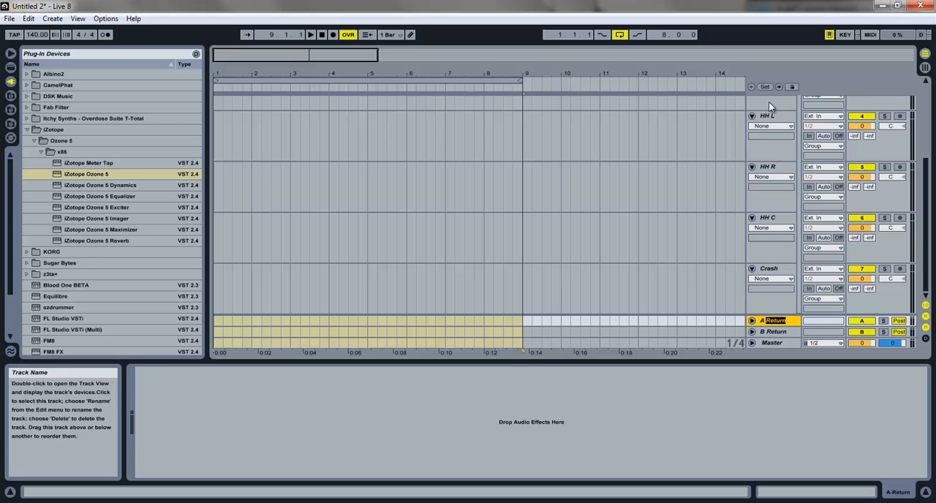
pyautogui.click(783, 155)
# Step: Fold all six tracks inside the Drums group and reduce the height of the Drums group track
pyautogui.scroll(3, 756, 146)
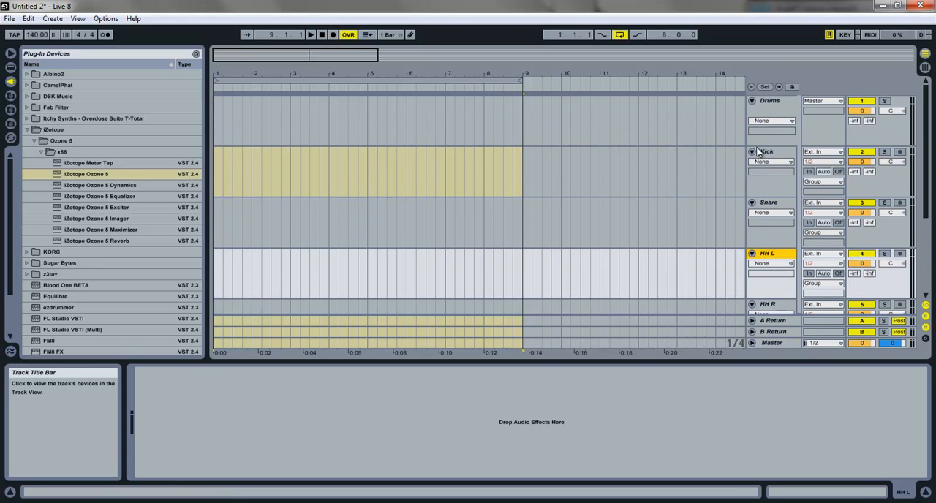
pyautogui.click(752, 151)
pyautogui.click(751, 161)
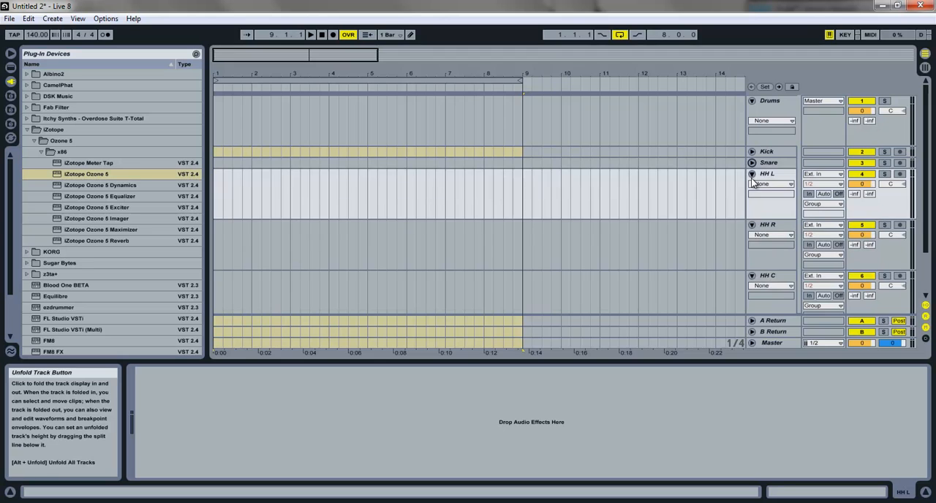
pyautogui.click(752, 175)
pyautogui.click(752, 184)
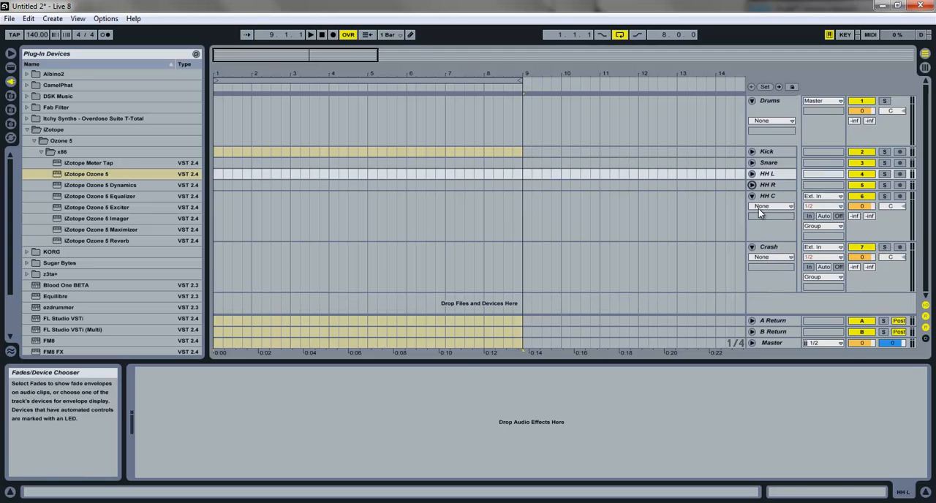
pyautogui.click(752, 196)
pyautogui.click(751, 207)
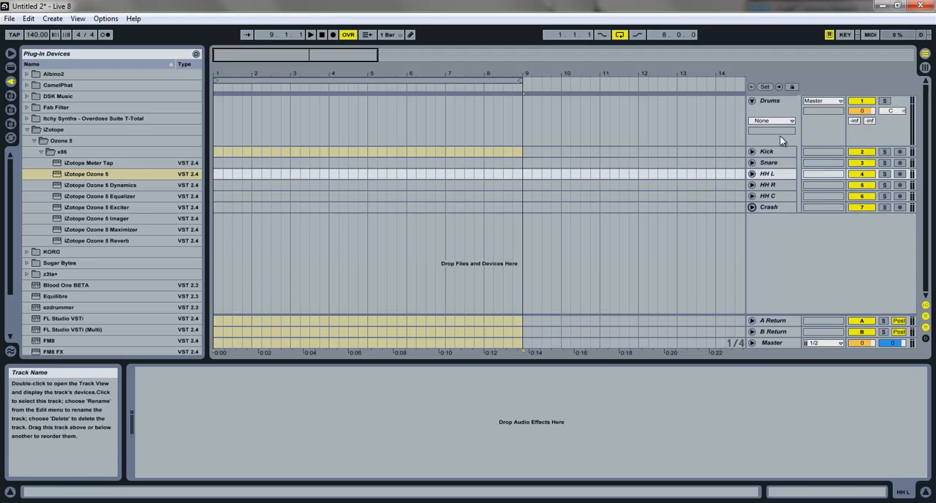
pyautogui.moveTo(763, 146); pyautogui.dragTo(763, 116)
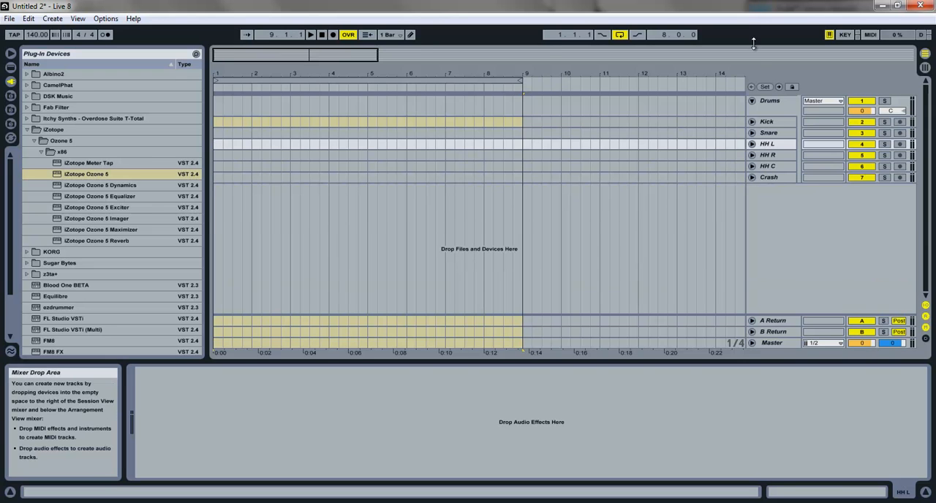
# Step: Color the Drums group track and all its tracks from Kick to Crash red
pyautogui.rightClick(781, 112)
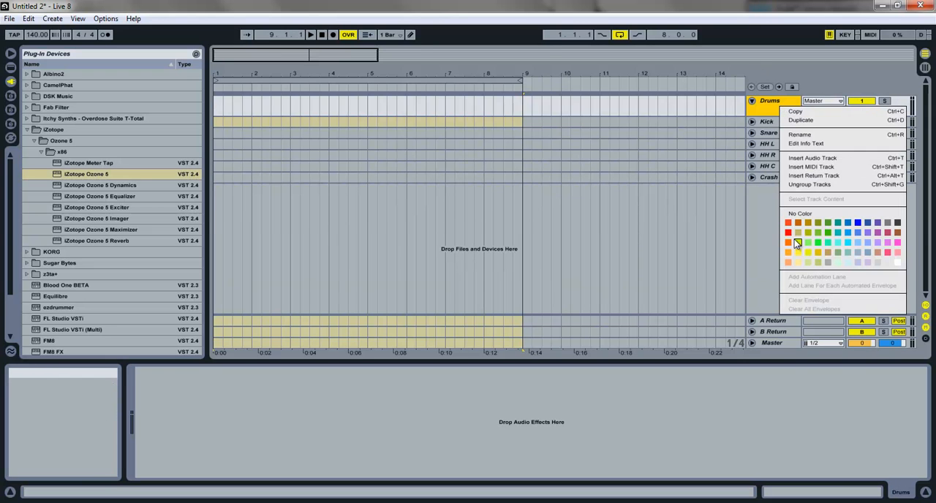
pyautogui.click(788, 234)
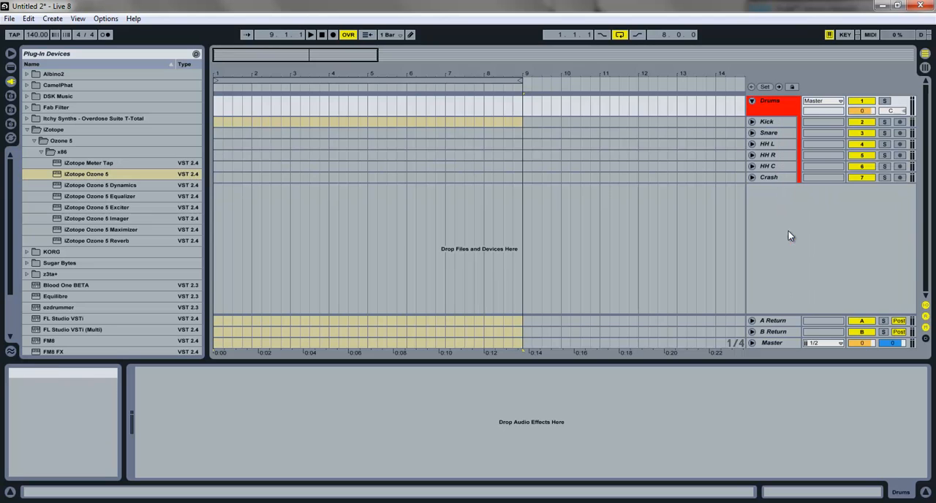
pyautogui.click(768, 122)
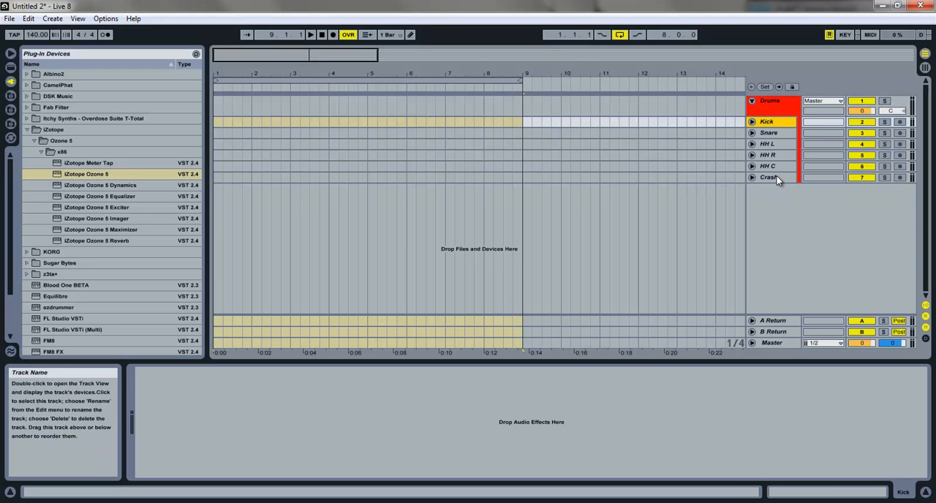
pyautogui.keyDown('shift'); pyautogui.click(777, 180); pyautogui.keyUp('shift')
pyautogui.rightClick(772, 123)
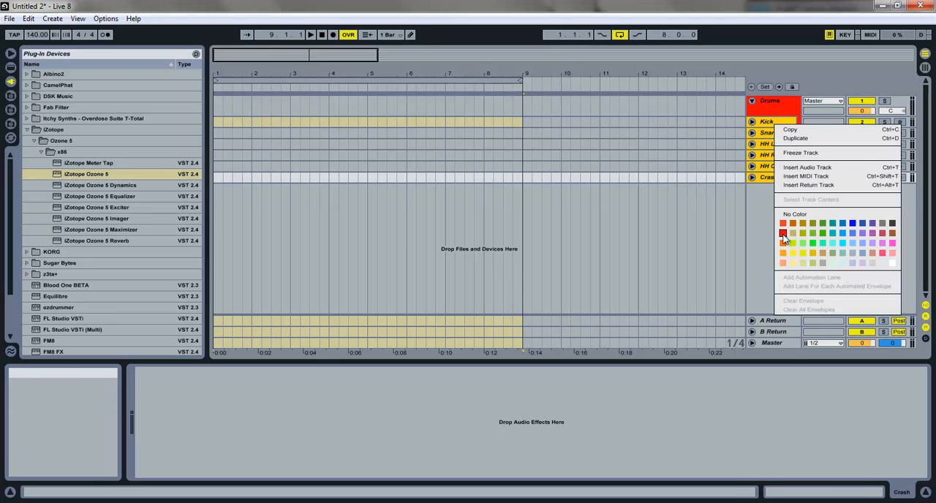
pyautogui.click(781, 231)
pyautogui.click(761, 145)
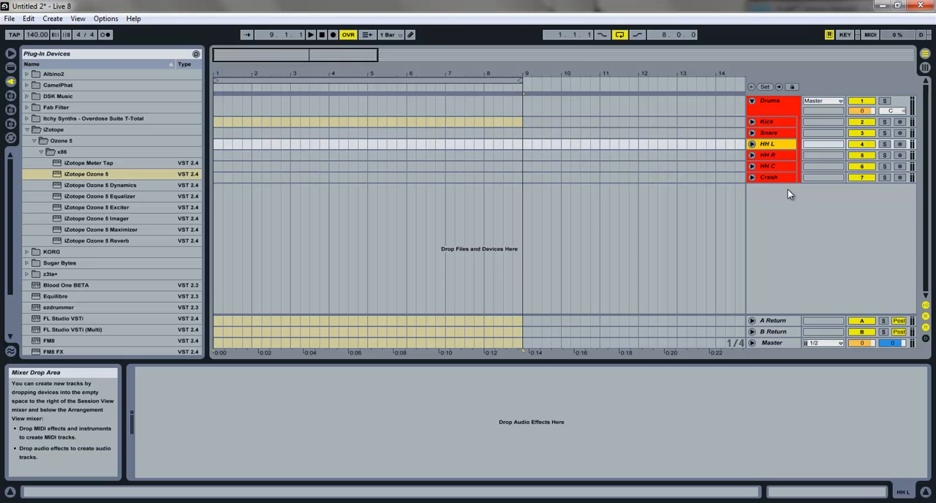
pyautogui.click(770, 155)
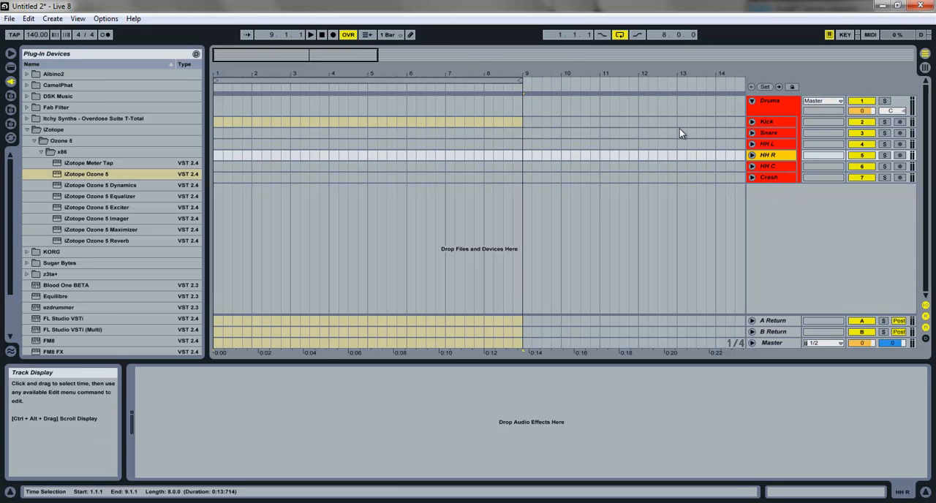
# Step: Show the D:\Samples folder in the browser and collapse the Loopmasters - Hard & Dirty Complextro folder with its subfolders
pyautogui.click(10, 123)
pyautogui.click(11, 109)
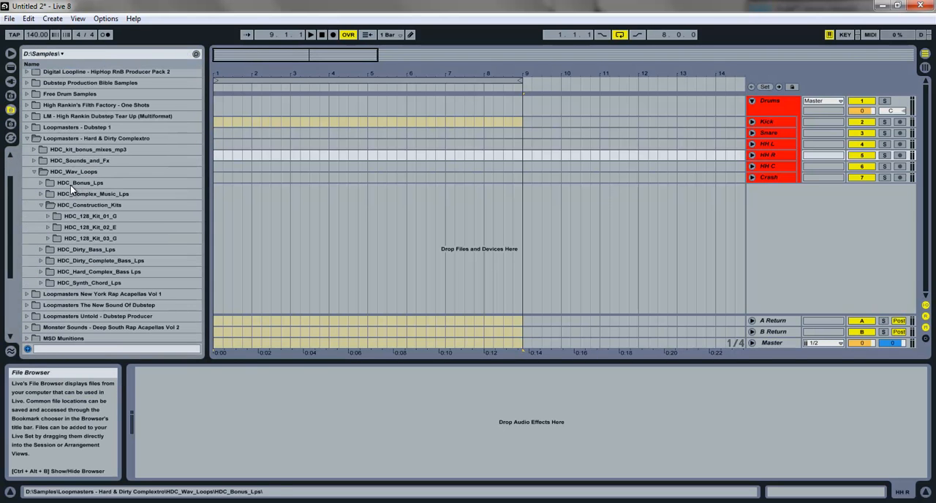
pyautogui.click(38, 207)
pyautogui.click(33, 173)
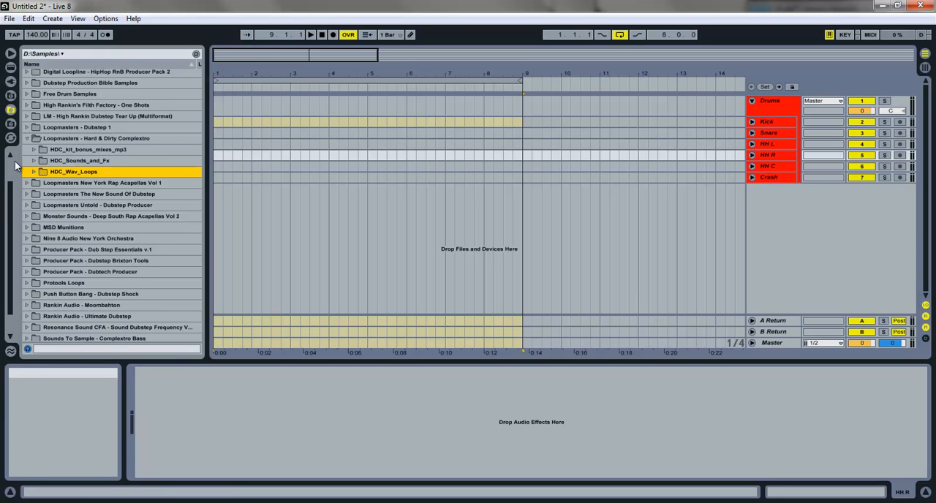
pyautogui.click(27, 138)
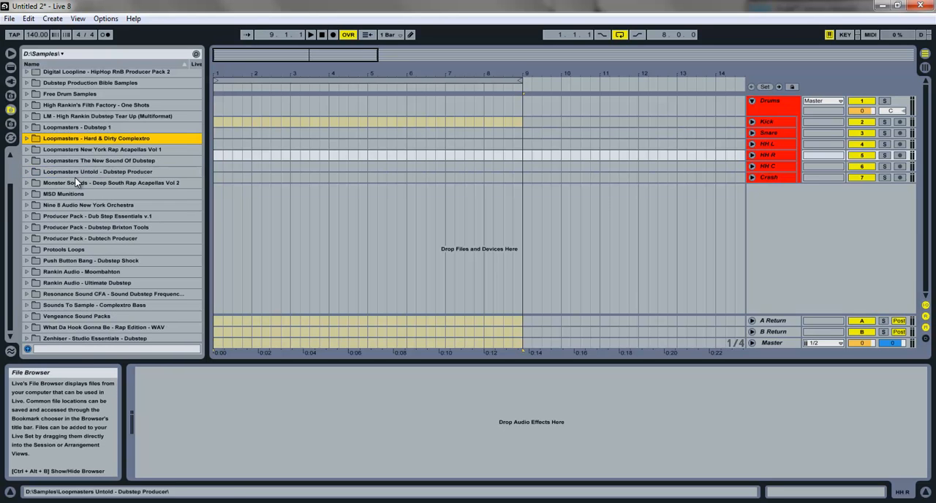
# Step: Expand Vengeance Sound Packs, Vengeance Essential Dubstep Vol 1 and its VDUB1 Kicks folder
pyautogui.scroll(-2, 77, 178)
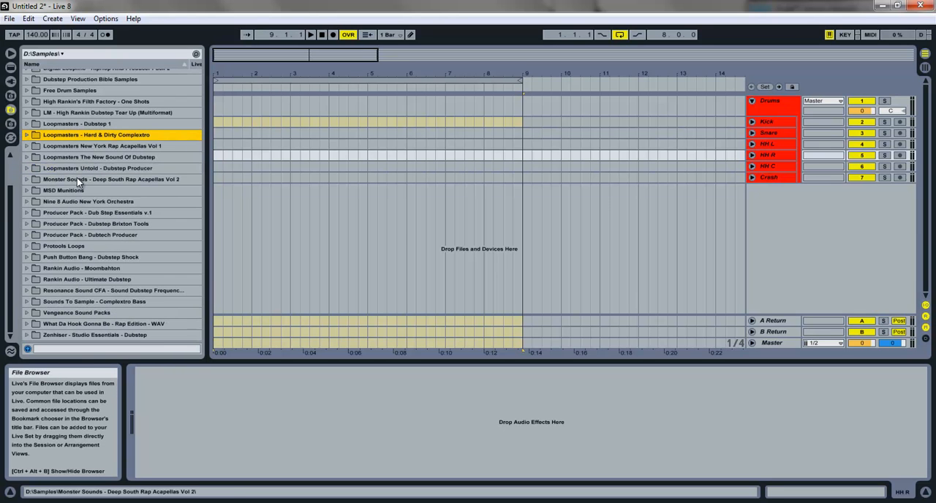
pyautogui.click(27, 313)
pyautogui.scroll(-4, 63, 315)
pyautogui.scroll(-2, 31, 271)
pyautogui.click(36, 204)
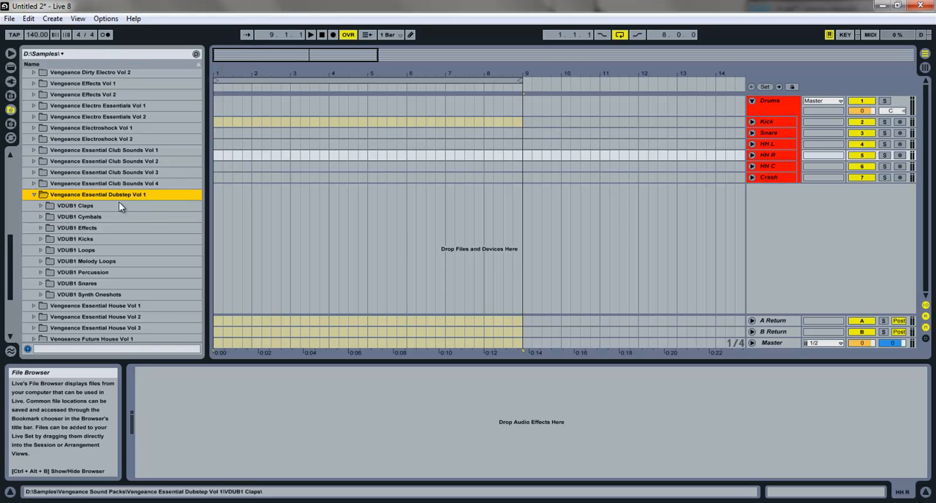
pyautogui.click(42, 242)
# Step: Select the sample VDUB1 Kick 089.wav and place it at bar 1 of the Kick track
pyautogui.scroll(-7, 43, 252)
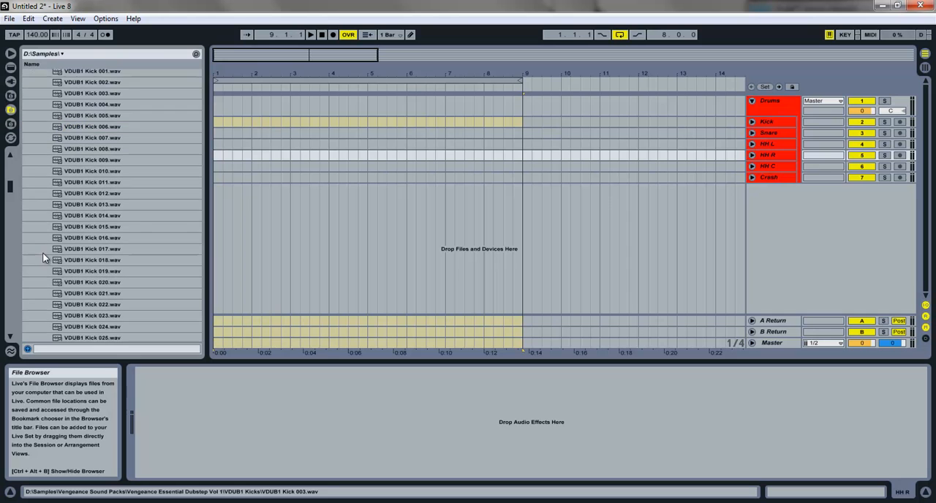
pyautogui.scroll(-8, 44, 252)
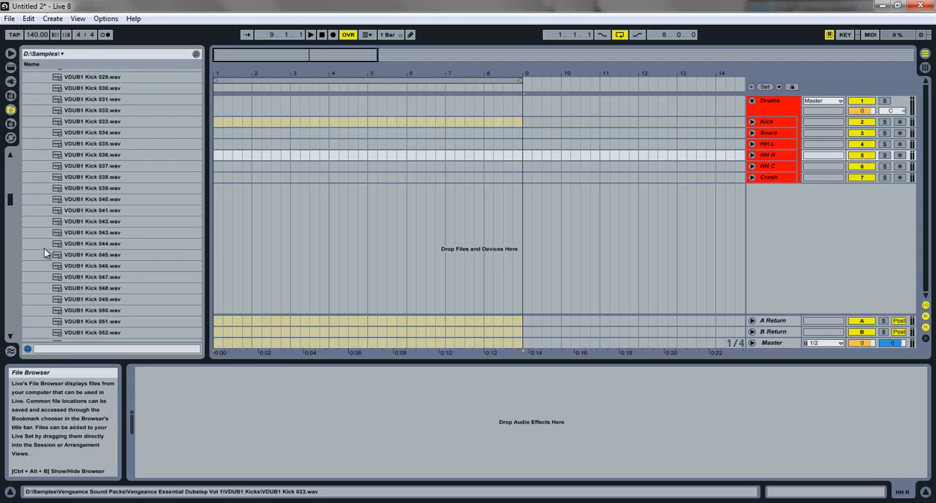
pyautogui.scroll(-5, 45, 245)
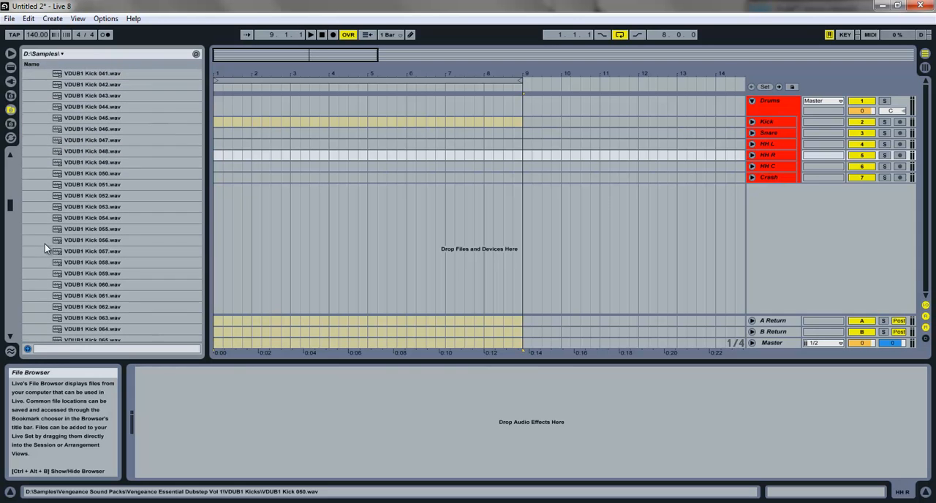
pyautogui.scroll(-9, 109, 236)
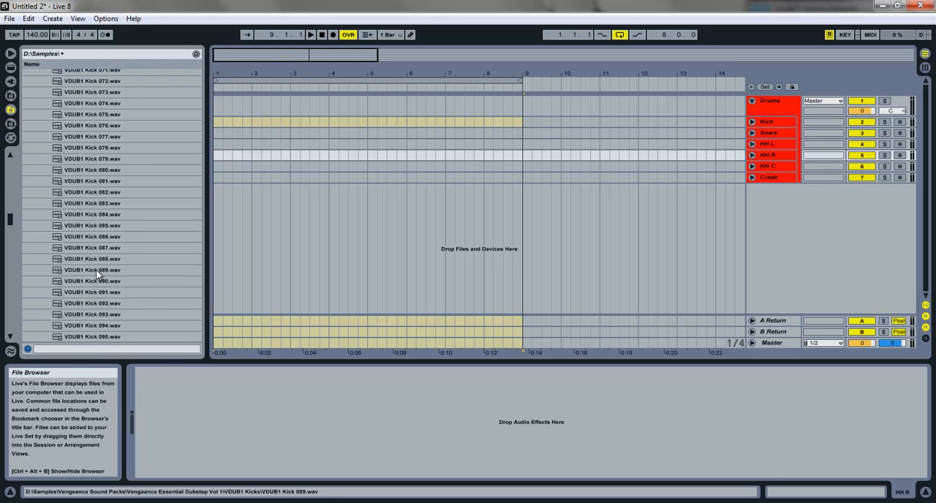
pyautogui.click(90, 269)
pyautogui.moveTo(73, 274)
pyautogui.mouseDown()
pyautogui.moveTo(121, 272)
pyautogui.moveTo(223, 143)
pyautogui.moveTo(213, 123)
pyautogui.mouseUp()
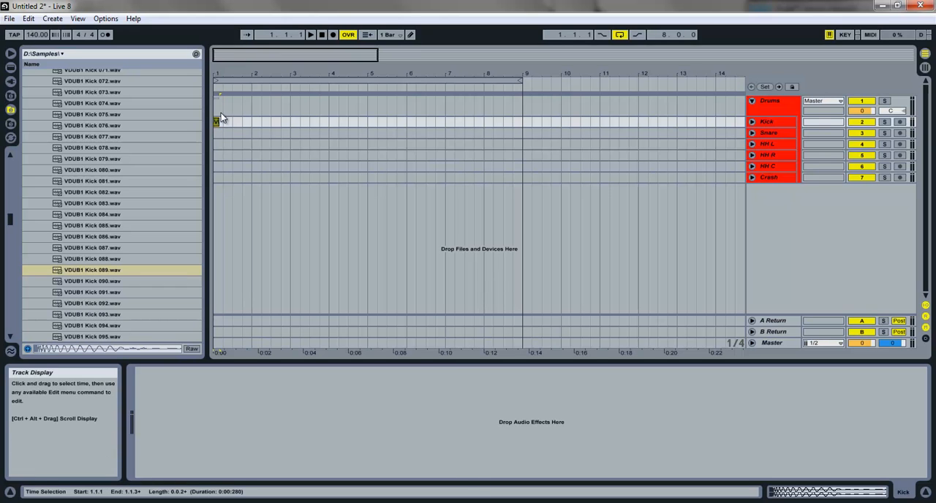
# Step: Copy the kick clip along the Kick track so one kick falls at the start of each bar from 1 to 8
pyautogui.keyDown('ctrl'); pyautogui.moveTo(217, 122); pyautogui.dragTo(287, 123); pyautogui.keyUp('ctrl')
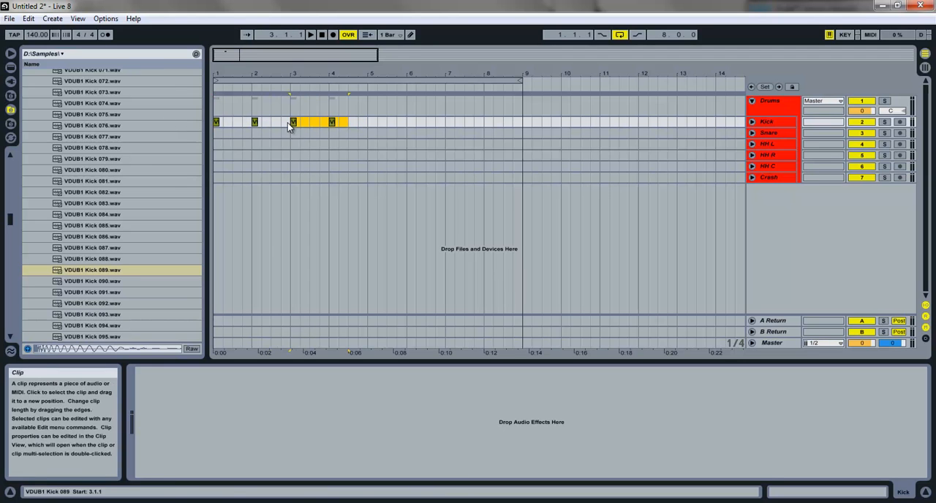
pyautogui.keyDown('shift'); pyautogui.click(215, 122); pyautogui.keyUp('shift')
pyautogui.keyDown('ctrl'); pyautogui.moveTo(215, 122); pyautogui.dragTo(373, 118); pyautogui.keyUp('ctrl')
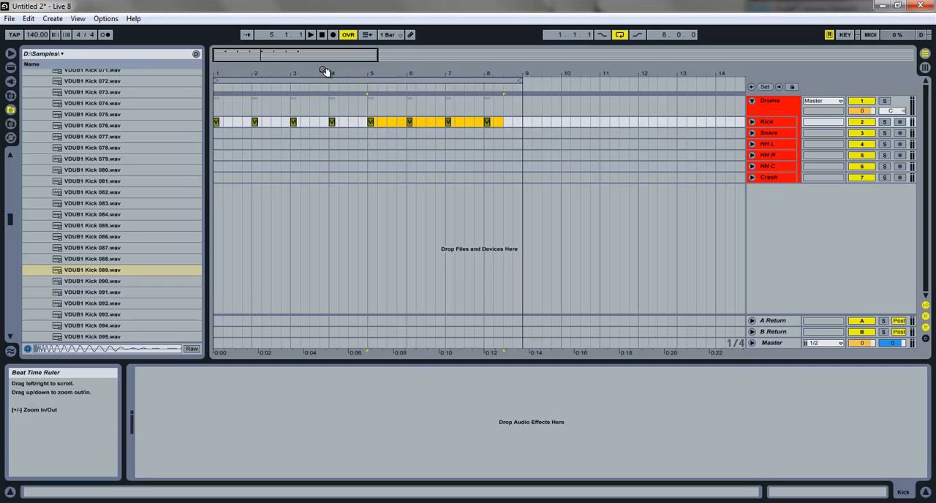
# Step: Play the kick pattern, return the song position to the beginning and play it again from bar 1
pyautogui.press('space')
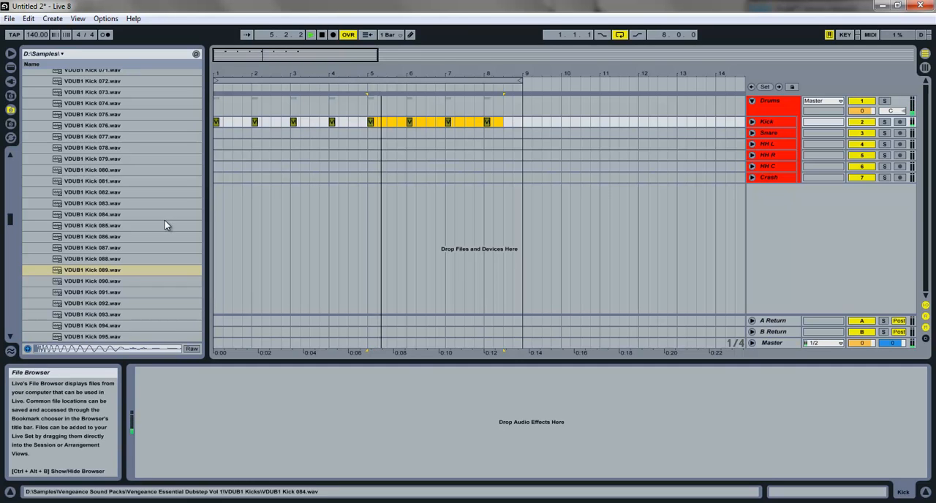
pyautogui.doubleClick(322, 34)
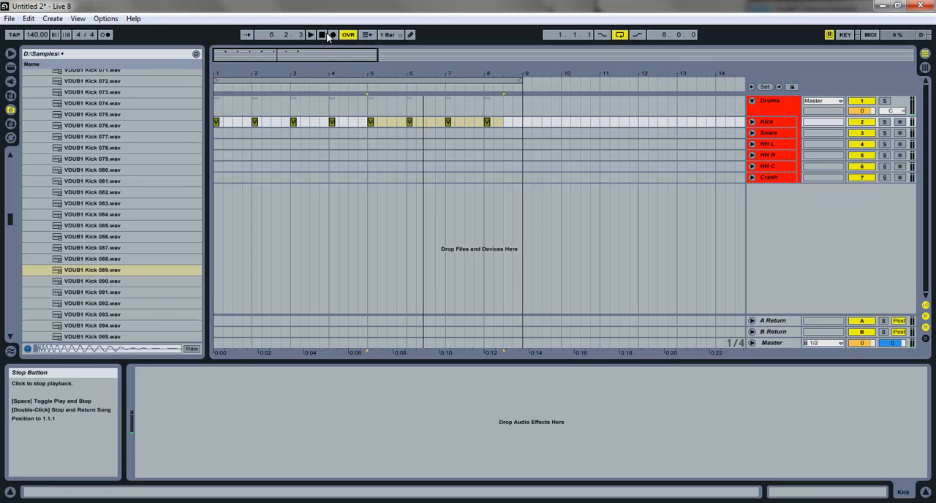
pyautogui.press('space')
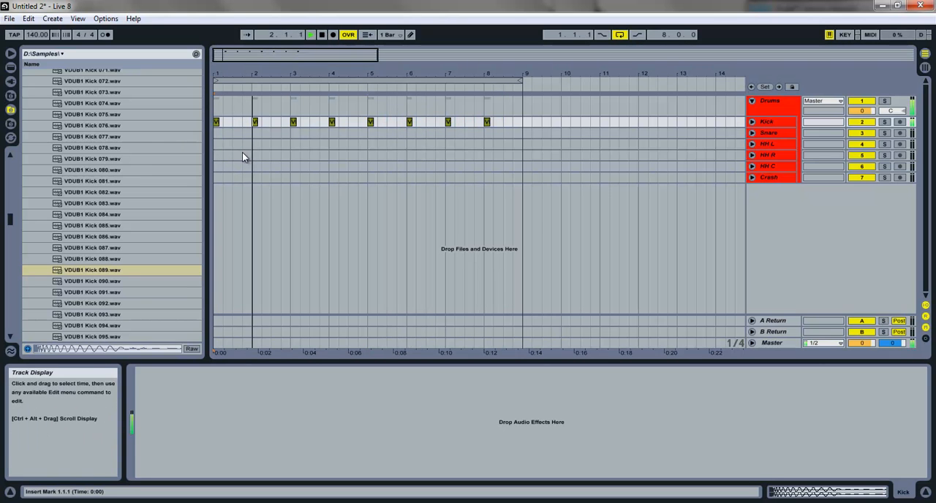
# Step: Stop playback and collapse the VDUB1 Kicks folder back to Vengeance Essential Dubstep Vol 1
pyautogui.press('space')
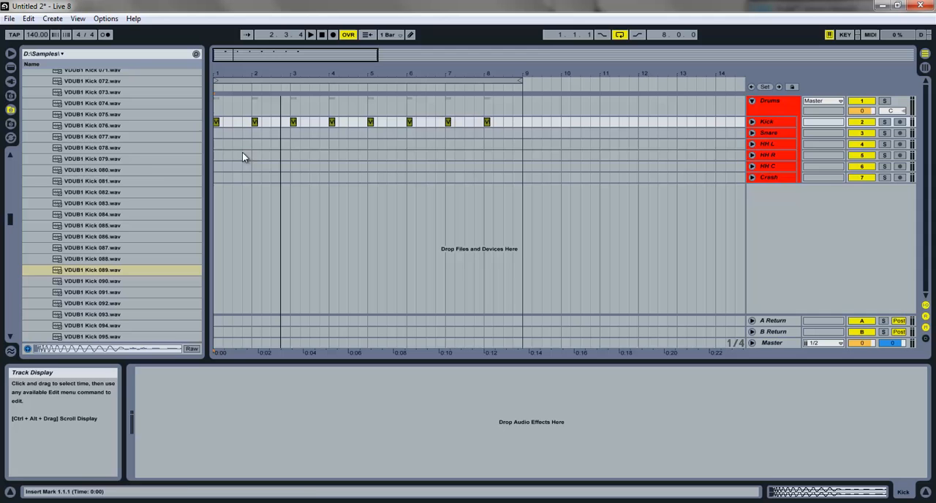
pyautogui.click(75, 137)
pyautogui.press('Left')
pyautogui.press('Left')
pyautogui.press('Left')
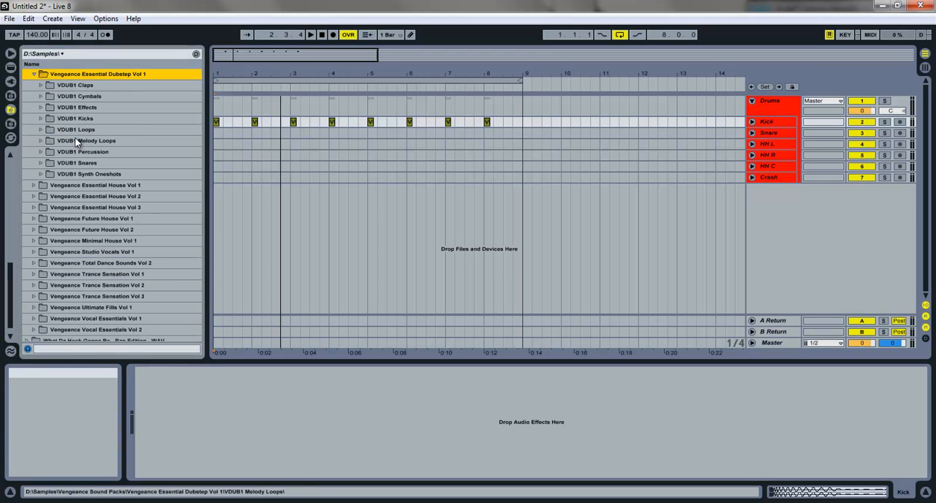
# Step: In the Music Making Loops library, expand the Dubstep folder, HedKnot Sample Pack, and its Drums and Kicks folders
pyautogui.click(10, 95)
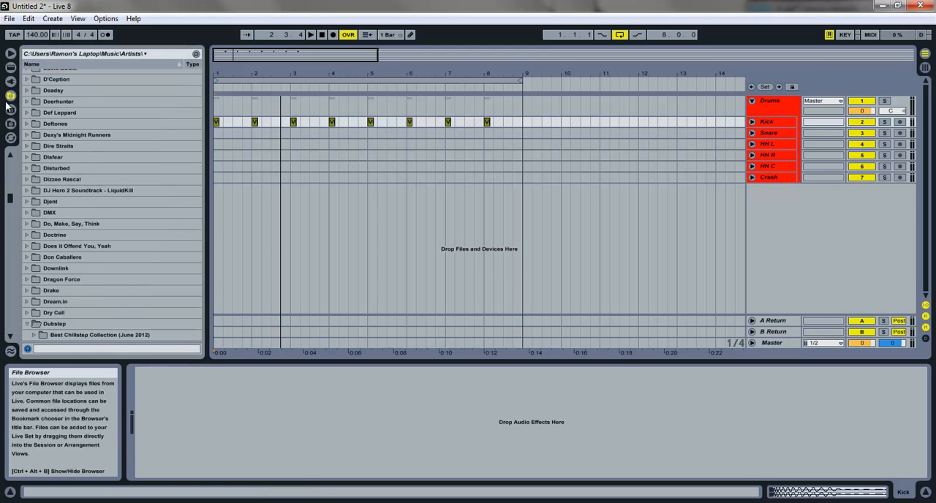
pyautogui.click(9, 124)
pyautogui.scroll(-6, 36, 130)
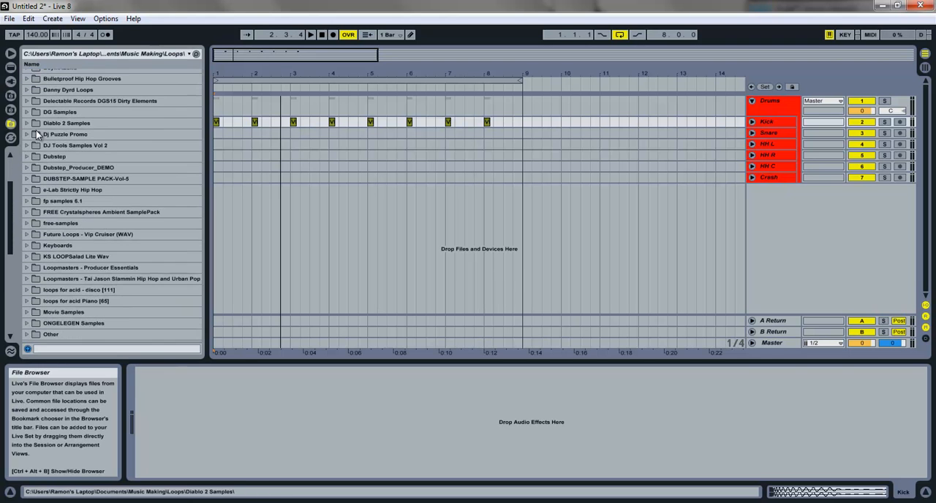
pyautogui.scroll(-3, 44, 151)
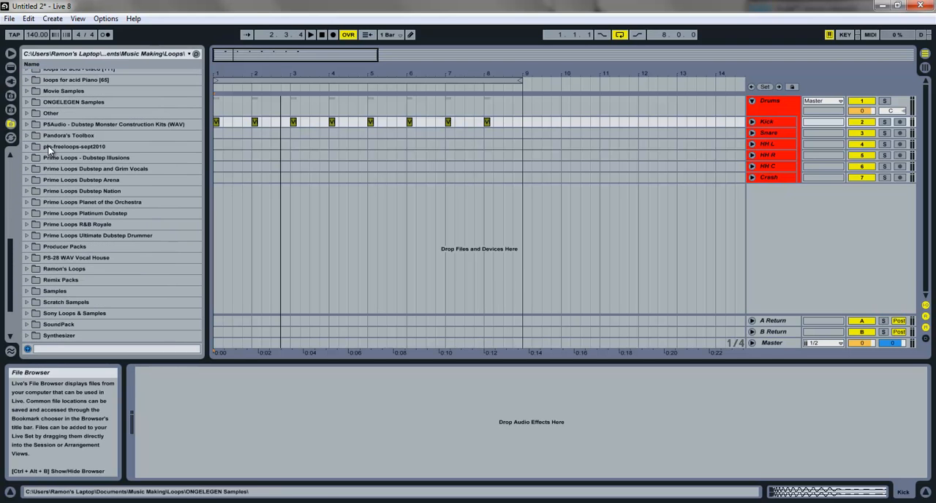
pyautogui.scroll(6, 60, 187)
pyautogui.scroll(1, 39, 111)
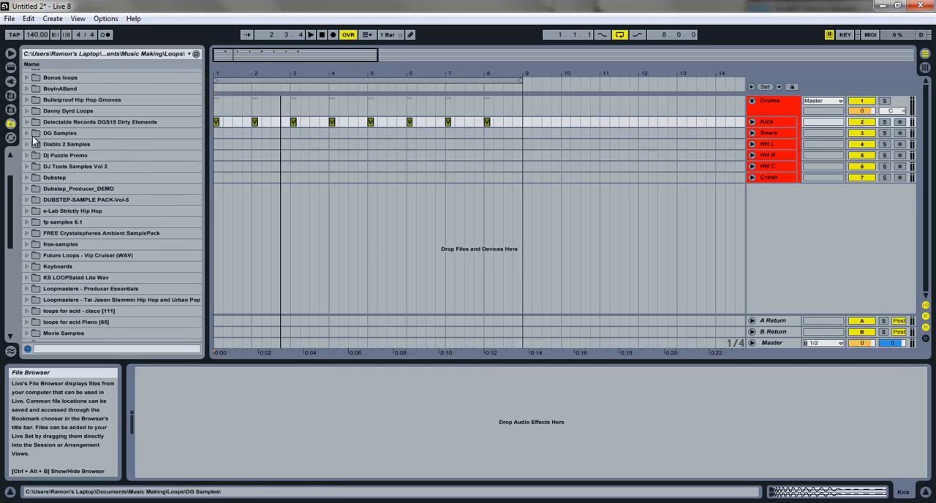
pyautogui.click(28, 177)
pyautogui.scroll(-3, 37, 168)
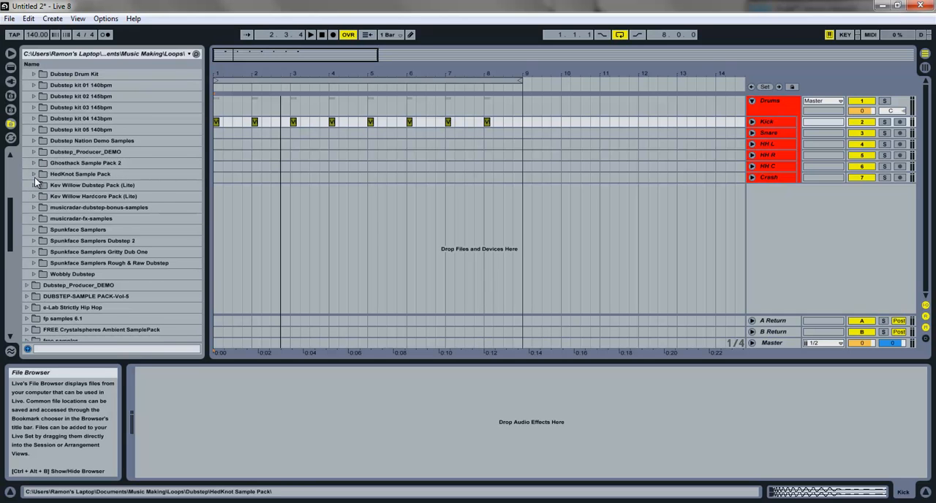
pyautogui.click(34, 176)
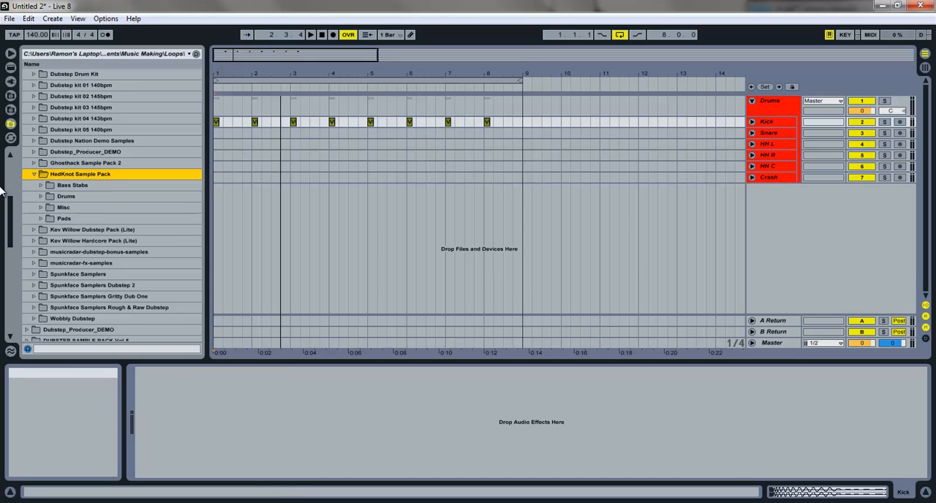
pyautogui.click(41, 196)
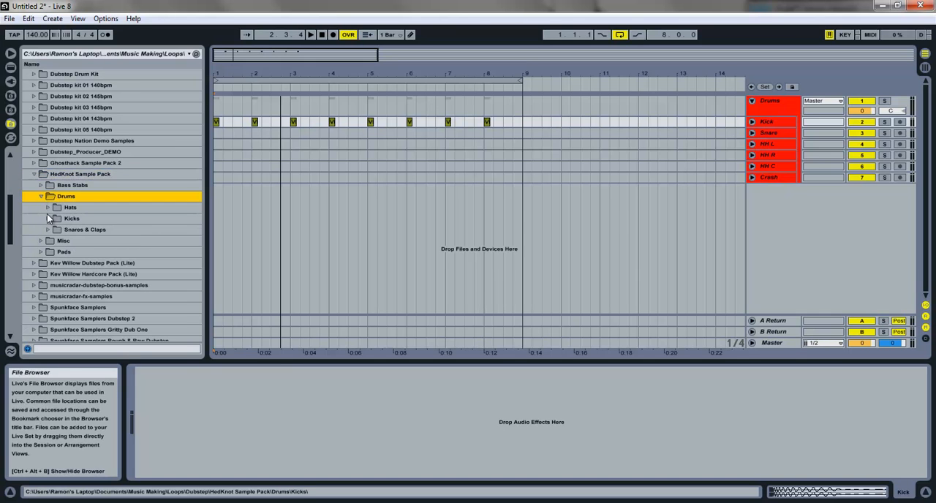
pyautogui.click(47, 220)
# Step: Audition the HedKnot kick samples, starting from Punchy AcKick (1).wav and continuing through the Solid Kick files
pyautogui.click(78, 229)
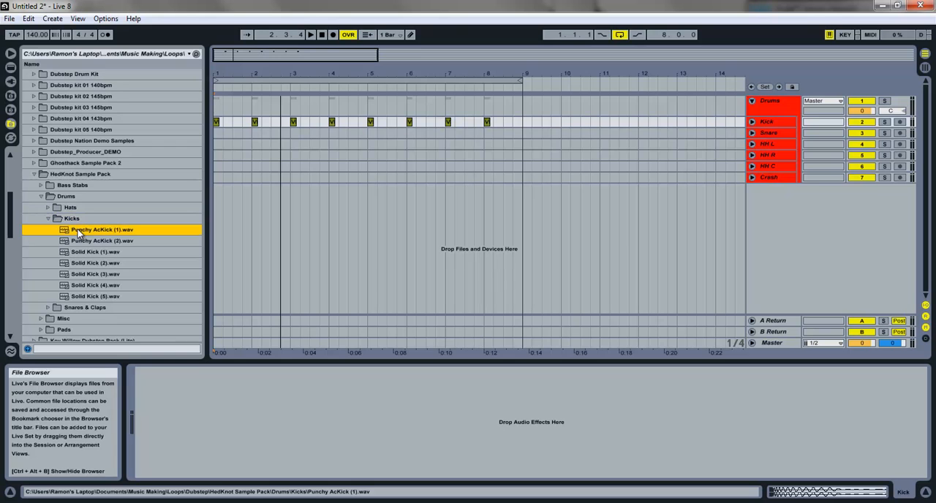
pyautogui.press('Down')
pyautogui.press('Down')
pyautogui.press('Down')
pyautogui.press('Down')
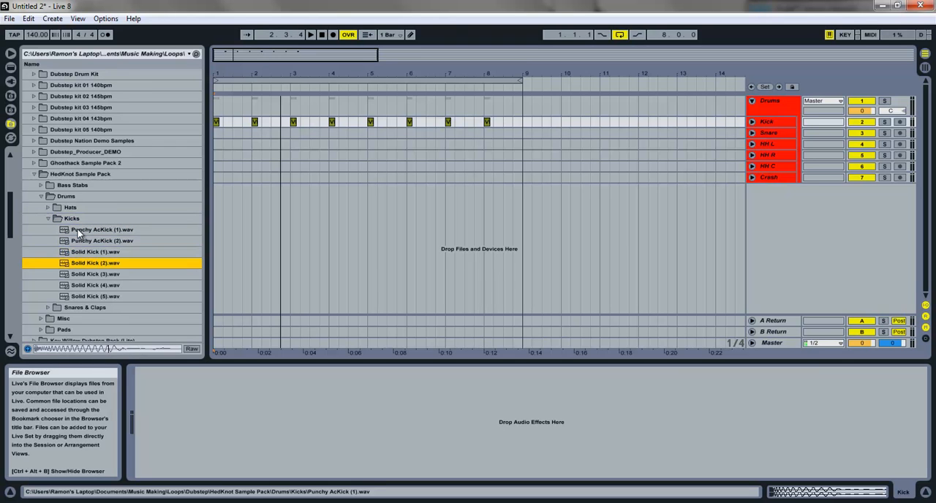
pyautogui.press('Down')
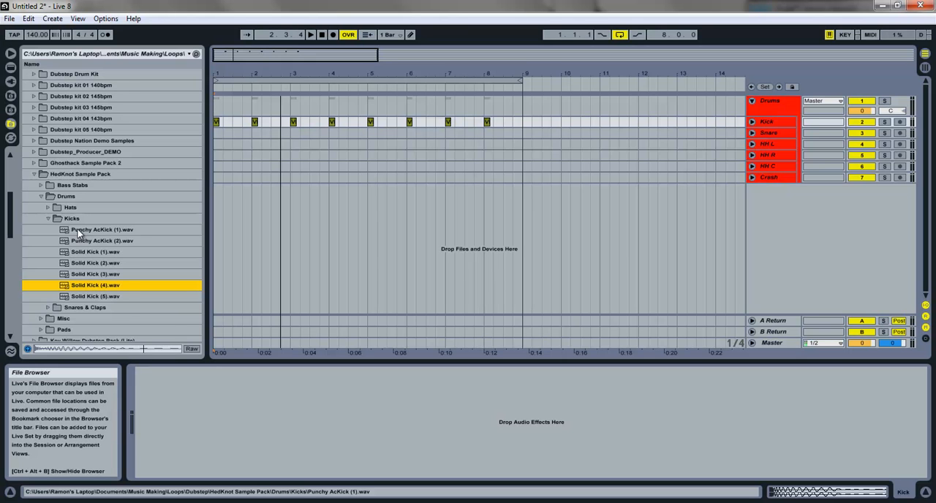
pyautogui.press('Down')
# Step: Collapse the HedKnot Kicks folder and expand Snares & Claps
pyautogui.press('Left')
pyautogui.press('Left')
pyautogui.press('Down')
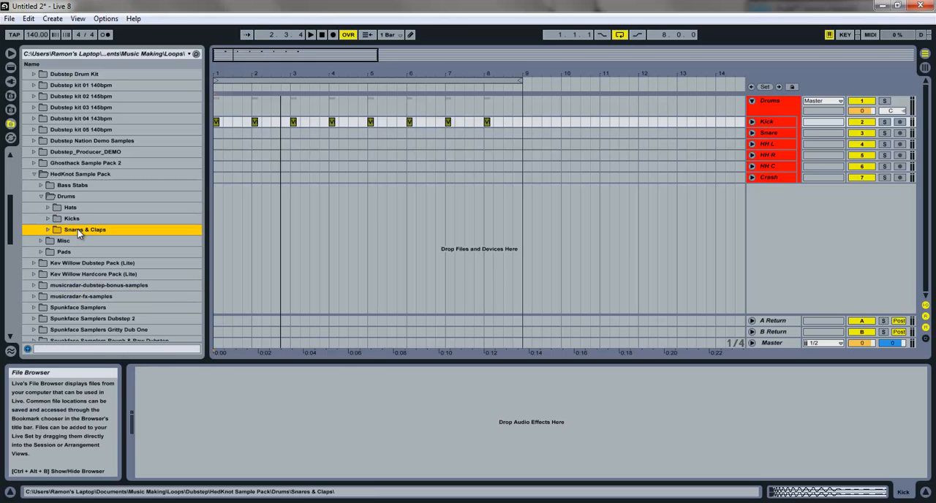
pyautogui.press('Right')
# Step: Audition Clean Clap.wav and the Hard Snare samples in the Snares & Claps folder
pyautogui.press('Down')
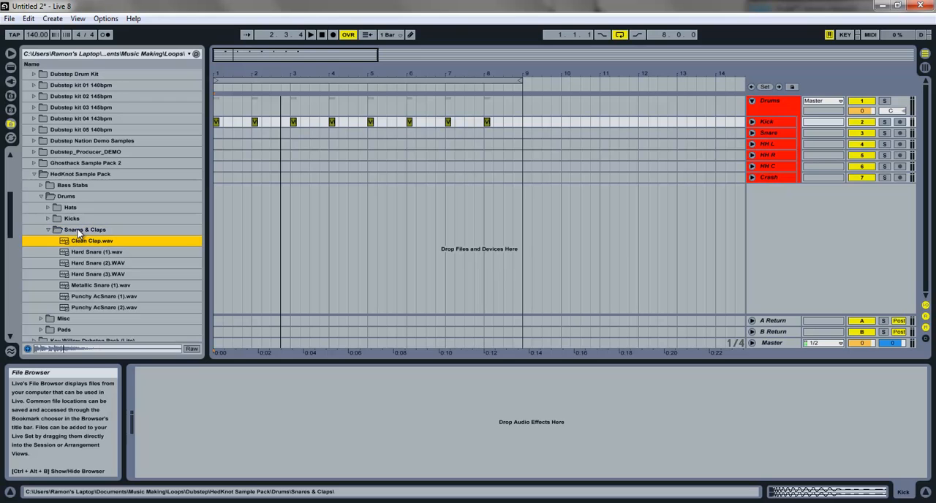
pyautogui.press('Down')
pyautogui.press('Down')
pyautogui.press('Down')
pyautogui.press('Down')
pyautogui.press('Down')
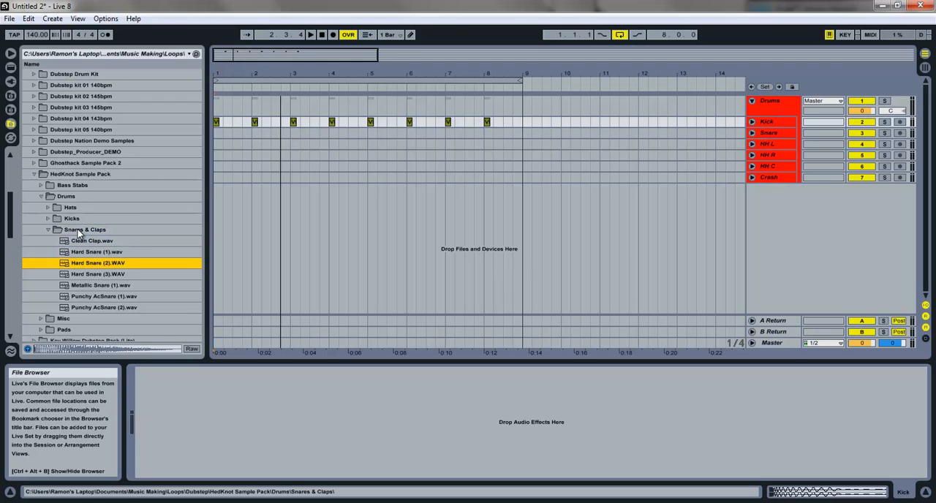
pyautogui.press('Down')
pyautogui.press('Up')
pyautogui.press('Up')
pyautogui.press('Up')
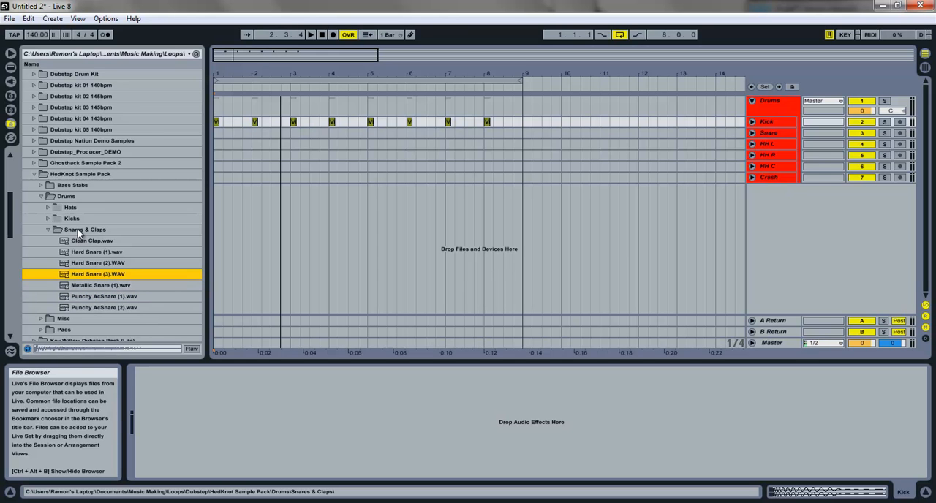
pyautogui.press('Up')
pyautogui.press('Down')
# Step: Place Hard Snare (3).WAV on beat 3 of bar 1 of the Snare track and repeat it on beat 3 through bar 8
pyautogui.moveTo(76, 278)
pyautogui.mouseDown()
pyautogui.moveTo(195, 101)
pyautogui.moveTo(241, 157)
pyautogui.moveTo(236, 131)
pyautogui.moveTo(292, 131)
pyautogui.moveTo(187, 131)
pyautogui.moveTo(314, 130)
pyautogui.mouseUp()
pyautogui.keyDown('shift'); pyautogui.click(219, 133); pyautogui.keyUp('shift')
pyautogui.moveTo(234, 133); pyautogui.dragTo(388, 133)
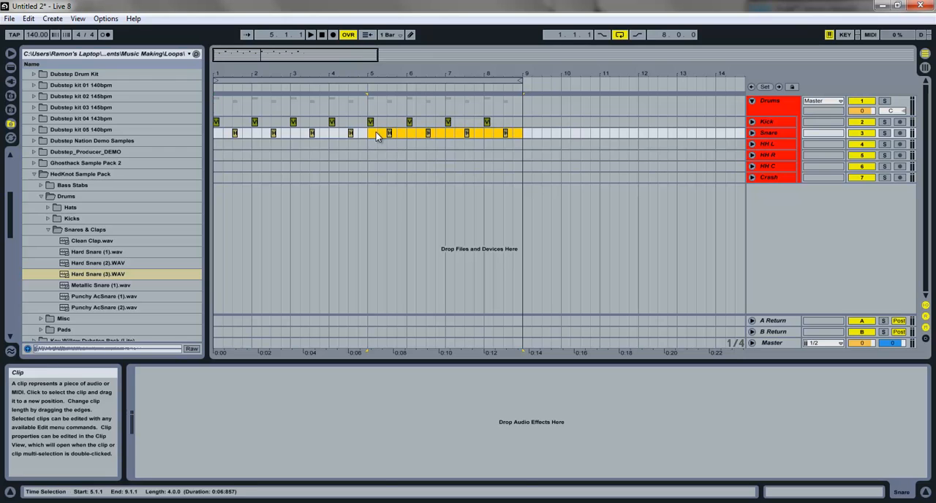
pyautogui.click(370, 136)
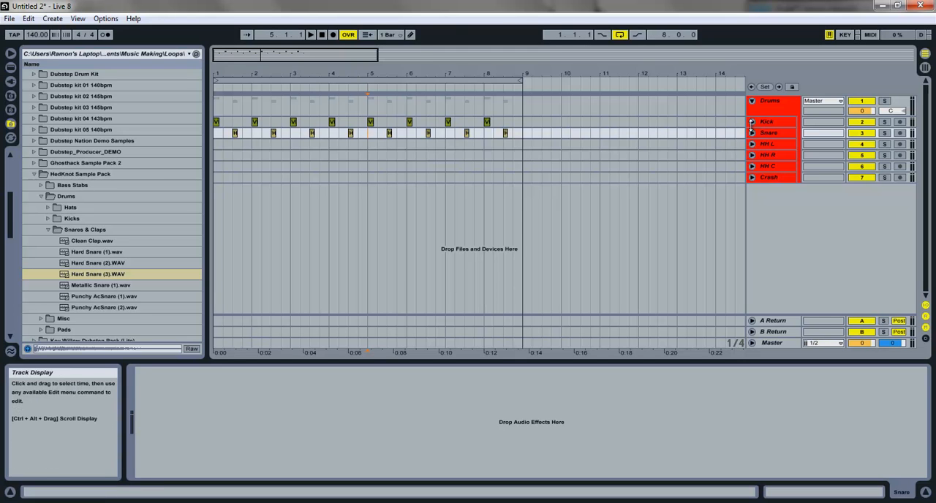
# Step: Play the kick and snare pattern from bar 1, stopping in bar 4
pyautogui.click(218, 122)
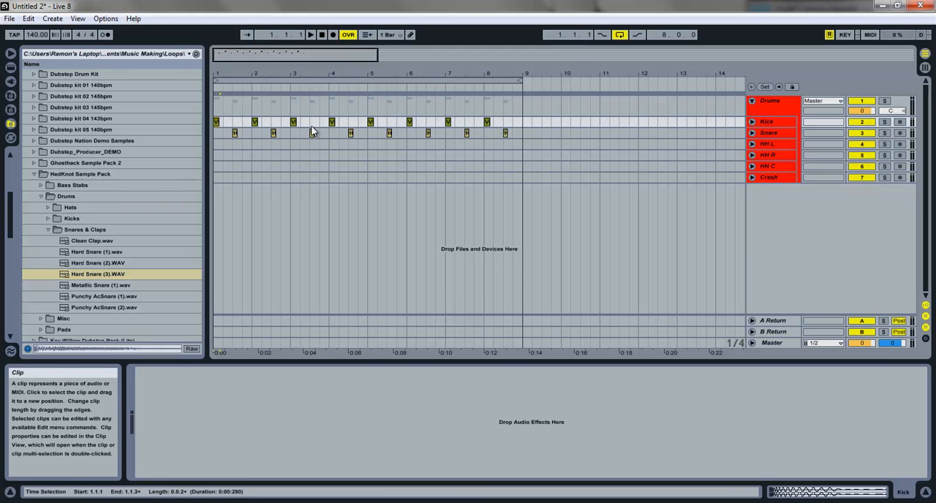
pyautogui.moveTo(246, 75); pyautogui.dragTo(249, 75)
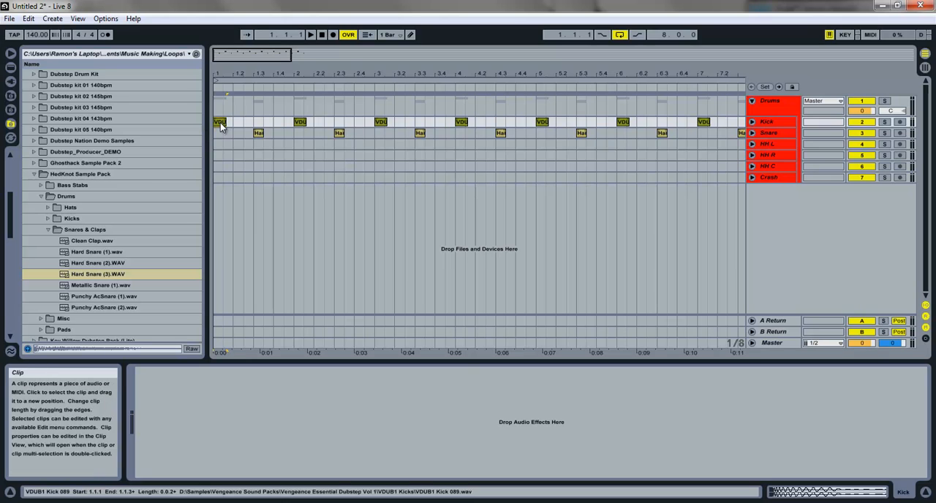
pyautogui.press('space')
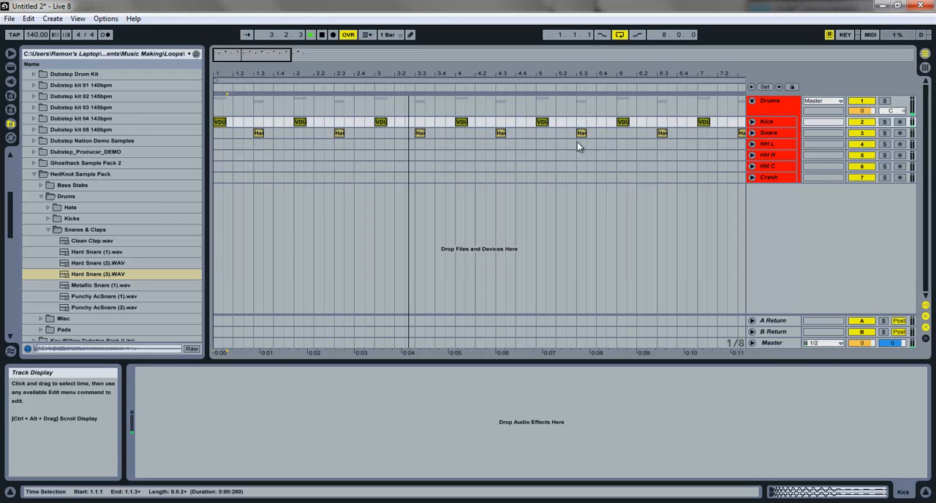
pyautogui.moveTo(273, 59); pyautogui.dragTo(272, 36)
pyautogui.press('space')
# Step: Collapse the HedKnot drum folders, return to D:\Samples, expand VDUB1 Snares and audition VDUB1 Snare 001.wav
pyautogui.click(50, 230)
pyautogui.click(41, 196)
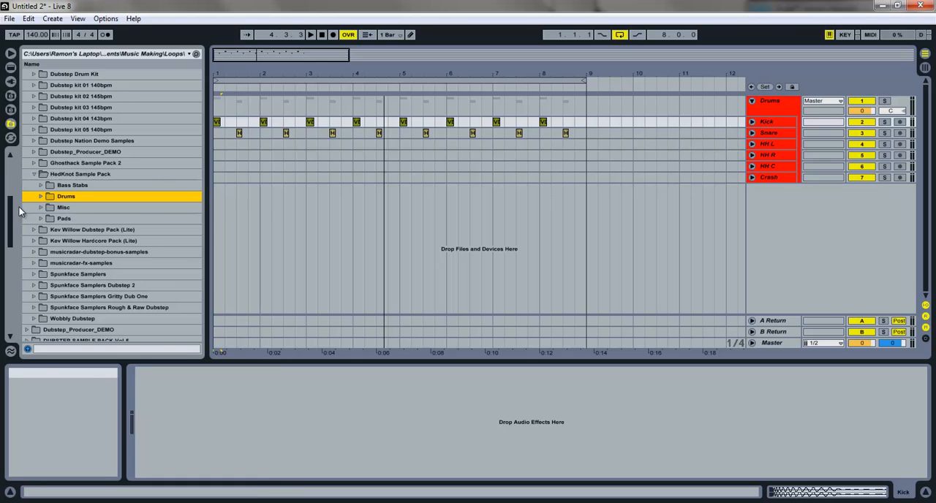
pyautogui.click(10, 109)
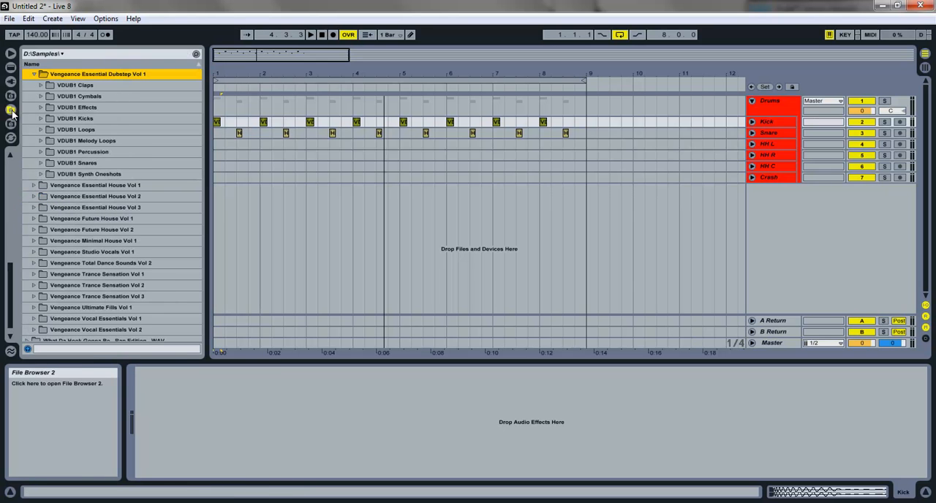
pyautogui.click(41, 162)
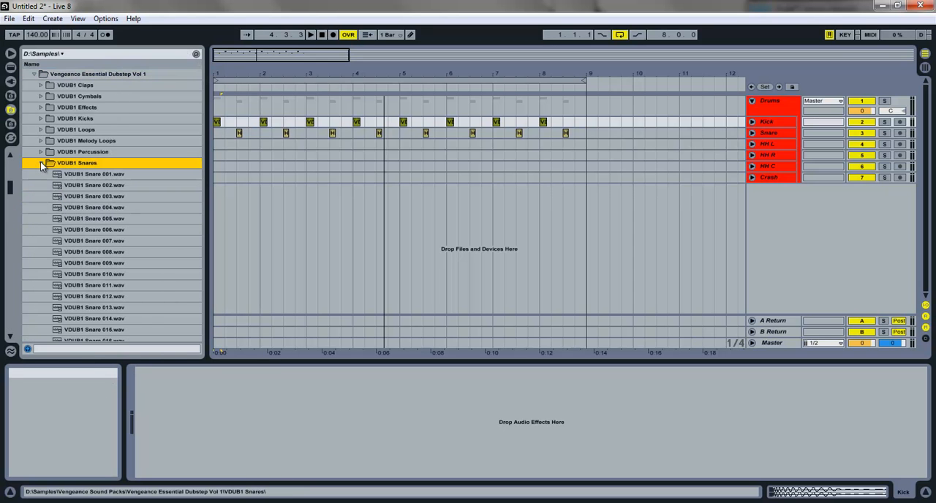
pyautogui.press('Down')
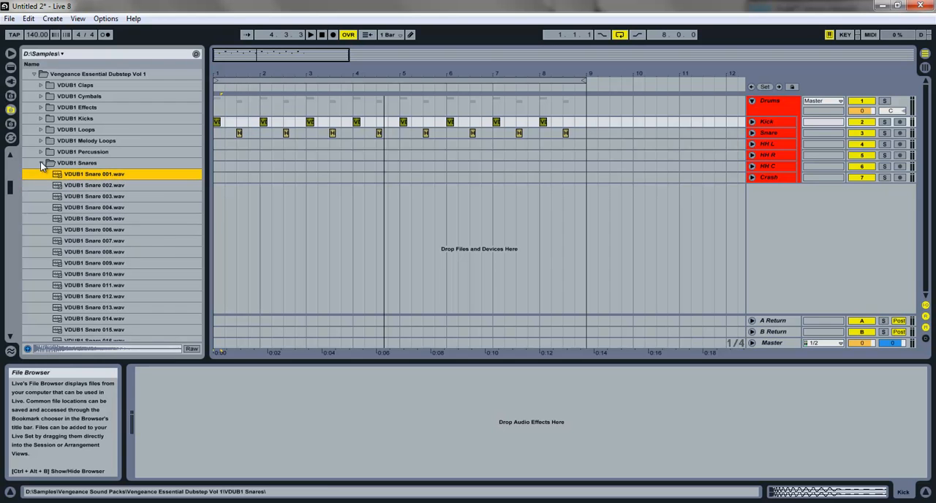
# Step: Try VDUB1 Snare 001.wav over the first snare hit and clear all clips from the Snare track
pyautogui.click(243, 133)
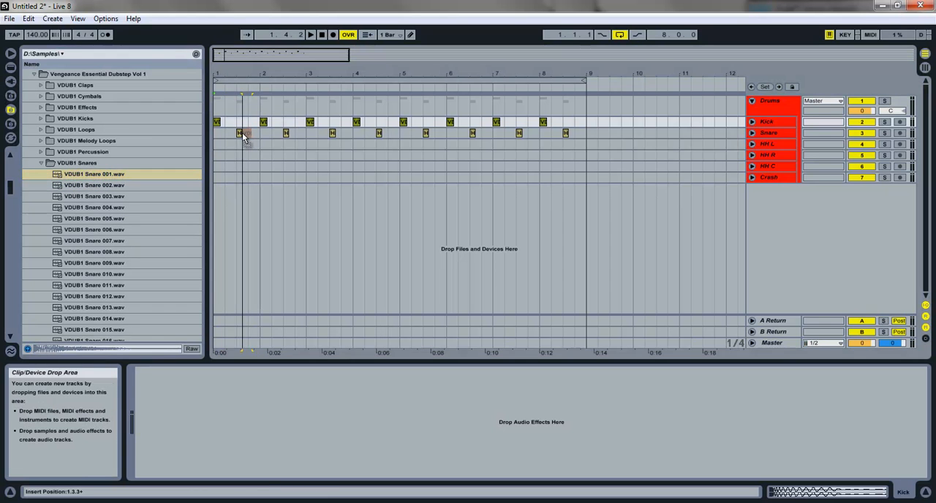
pyautogui.click(241, 133)
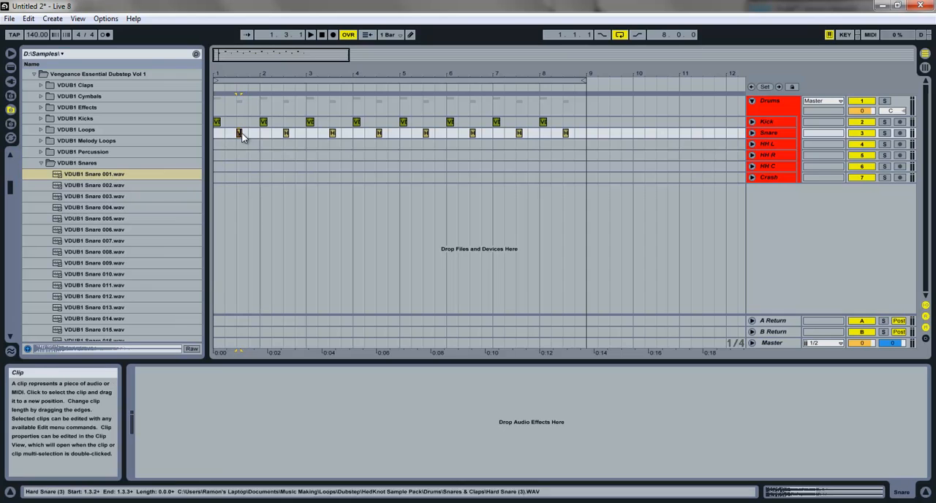
pyautogui.moveTo(225, 133); pyautogui.dragTo(598, 133)
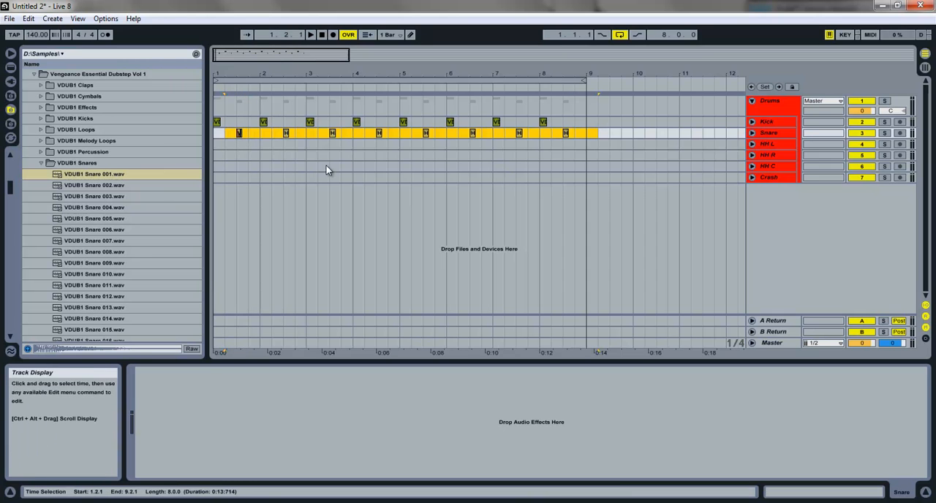
pyautogui.press('Delete')
# Step: Place VDUB1 Snare 001.wav on beat 3 of bar 1 of the Snare track and play it briefly
pyautogui.click(76, 176)
pyautogui.moveTo(94, 181); pyautogui.dragTo(241, 135)
pyautogui.press('space')
# Step: Audition other VDUB1 snare samples from Snare 010 to Snare 030, and go back to VDUB1 Snare 001.wav
pyautogui.click(102, 274)
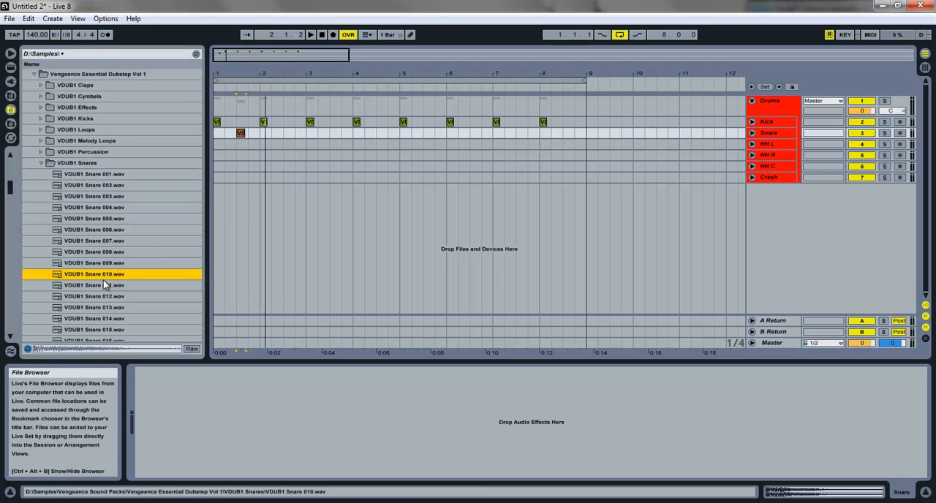
pyautogui.press('Down')
pyautogui.press('Down')
pyautogui.press('Down')
pyautogui.press('Down')
pyautogui.press('Down')
pyautogui.press('Down')
pyautogui.press('Down')
pyautogui.press('Down')
pyautogui.press('Down')
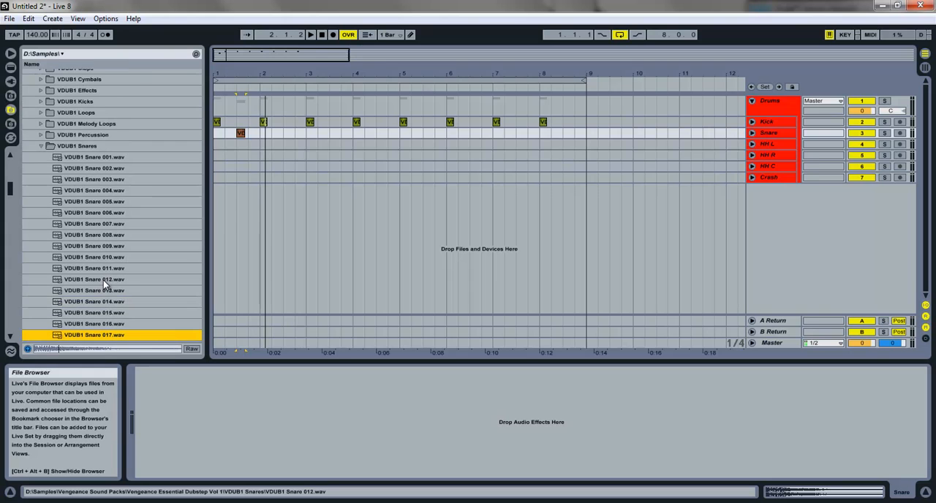
pyautogui.press('Down')
pyautogui.press('Down')
pyautogui.press('Down')
pyautogui.press('Down')
pyautogui.press('Down')
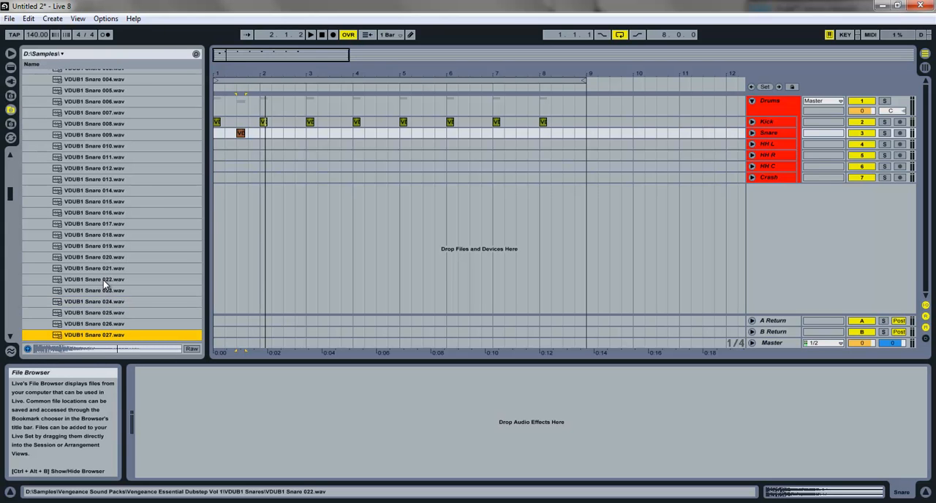
pyautogui.press('Down')
pyautogui.press('Up')
pyautogui.press('Up')
pyautogui.press('Up')
pyautogui.press('Down')
pyautogui.press('Down')
pyautogui.press('Down')
pyautogui.press('Down')
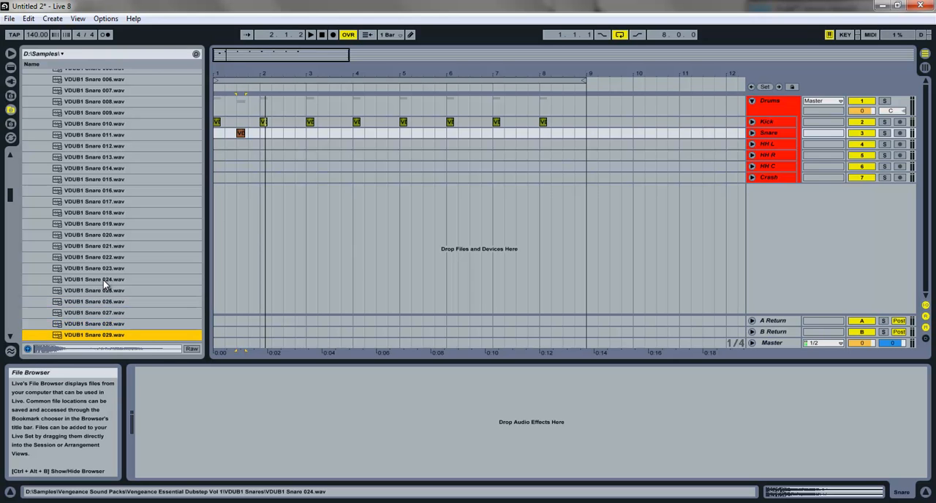
pyautogui.press('Down')
pyautogui.press('Up')
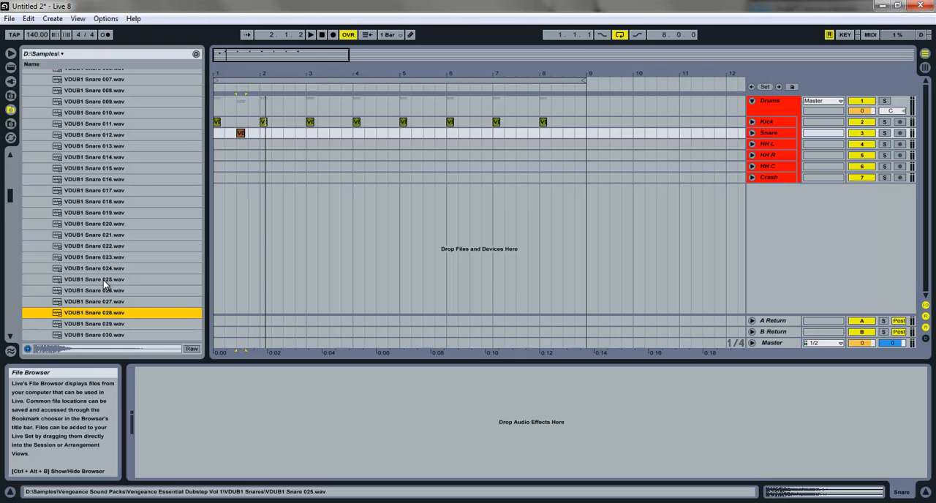
pyautogui.press('Left')
pyautogui.press('Down')
# Step: Copy the VDUB1 Snare 001 clip to beat 3 of bars 2 through 8 and play the drum pattern from bar 1
pyautogui.moveTo(242, 134); pyautogui.dragTo(338, 138)
pyautogui.keyDown('shift'); pyautogui.click(245, 136); pyautogui.keyUp('shift')
pyautogui.keyDown('shift'); pyautogui.click(241, 134); pyautogui.keyUp('shift')
pyautogui.moveTo(240, 133); pyautogui.dragTo(422, 134)
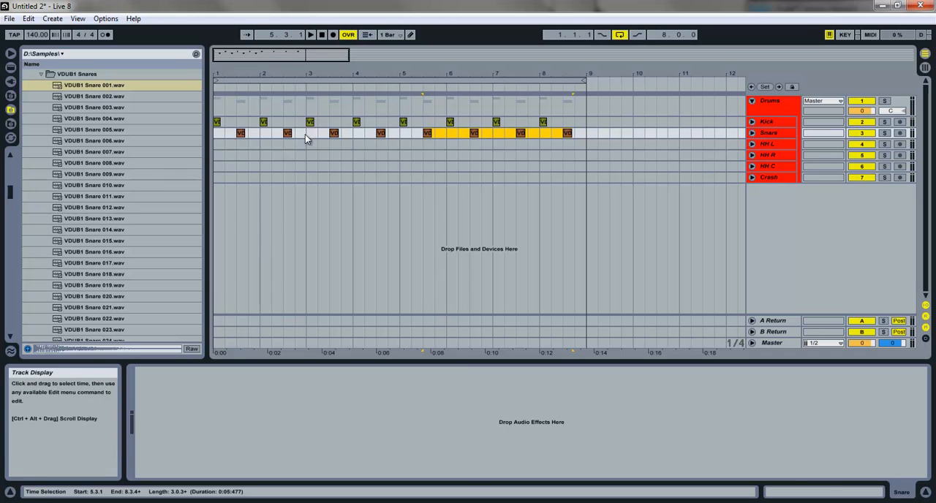
pyautogui.click(217, 125)
pyautogui.press('space')
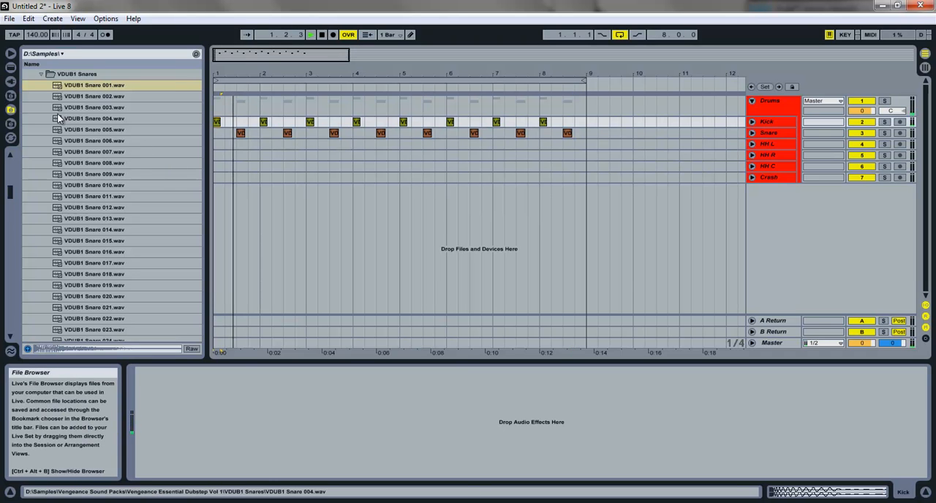
# Step: Collapse the VDUB1 Snares and Essential Dubstep folders and open the VEC2 Crash folder under Vengeance Essential Club Sounds Vol 2, CYMBALS
pyautogui.click(40, 74)
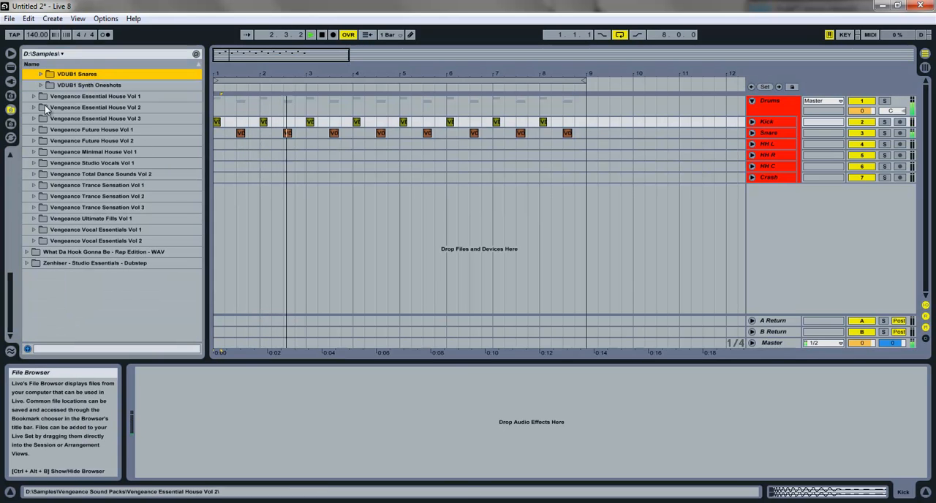
pyautogui.scroll(4, 38, 96)
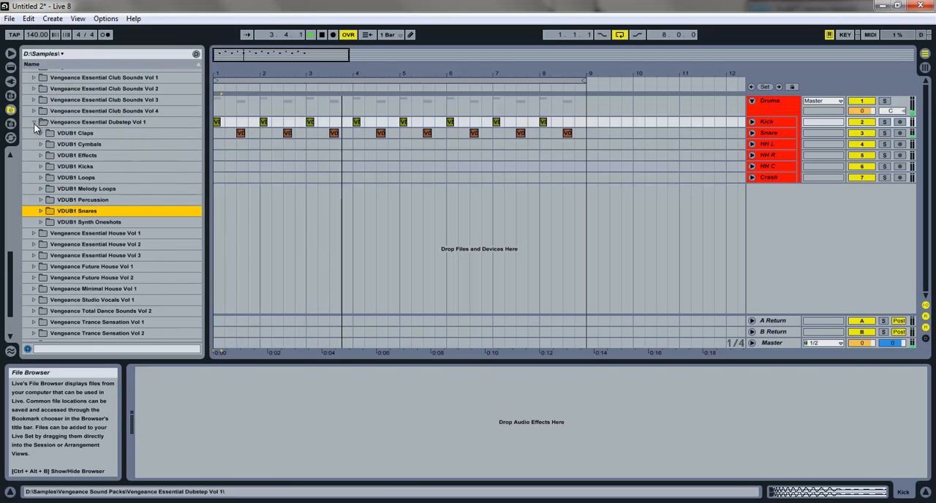
pyautogui.click(33, 122)
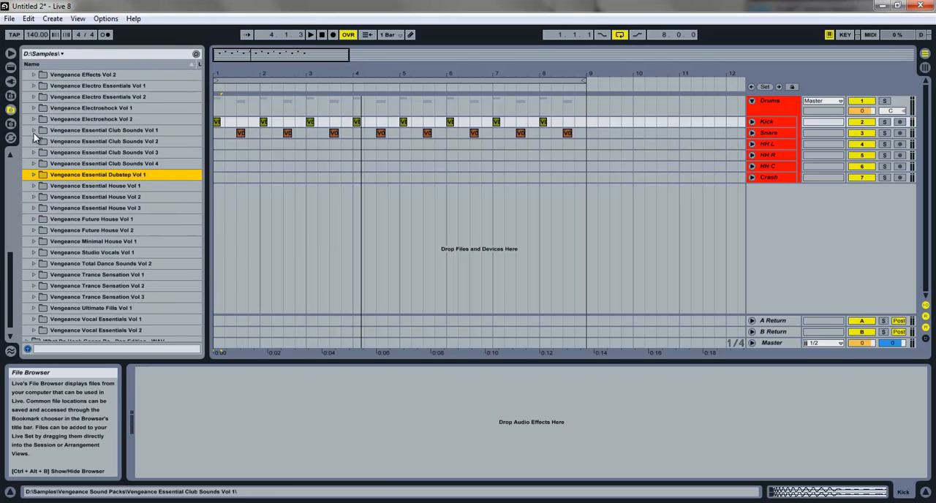
pyautogui.click(34, 142)
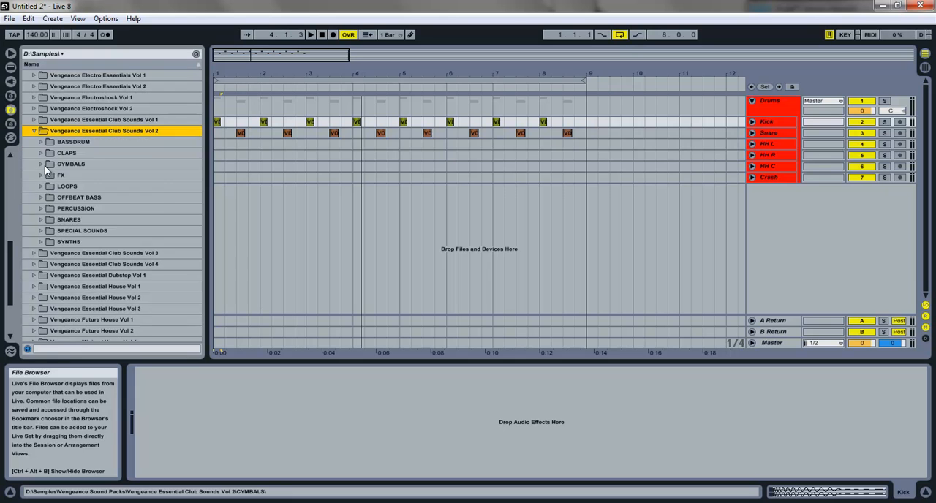
pyautogui.click(42, 165)
pyautogui.click(49, 175)
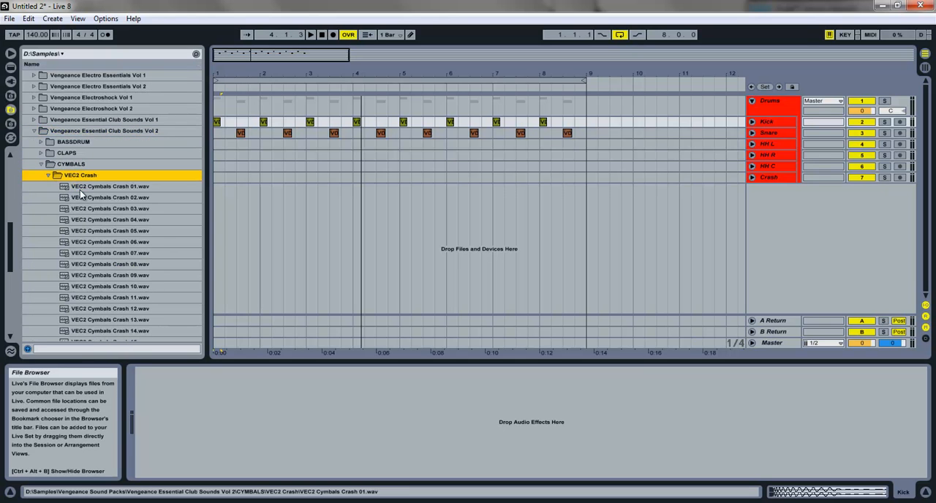
# Step: Audition the crash samples from VEC2 Cymbals Crash 01 to Crash 08
pyautogui.press('Down')
pyautogui.press('Down')
pyautogui.press('Down')
pyautogui.press('Down')
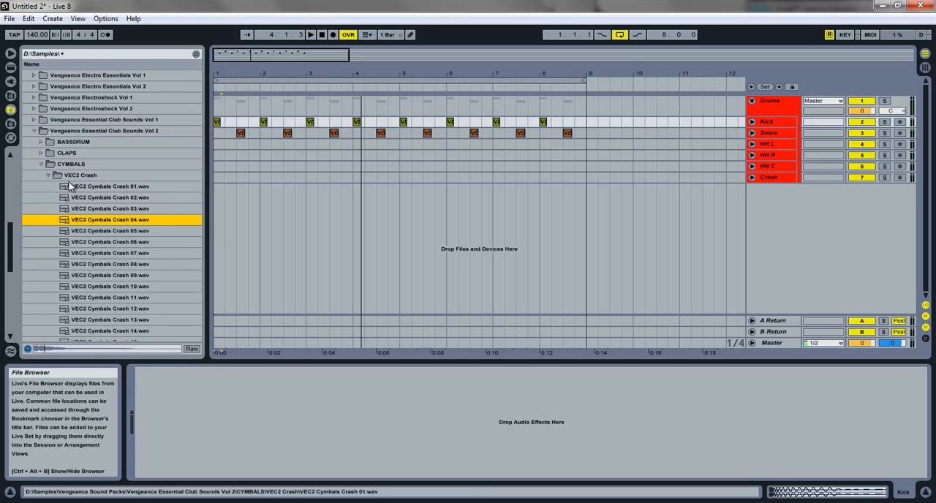
pyautogui.press('Down')
pyautogui.press('Down')
pyautogui.press('Down')
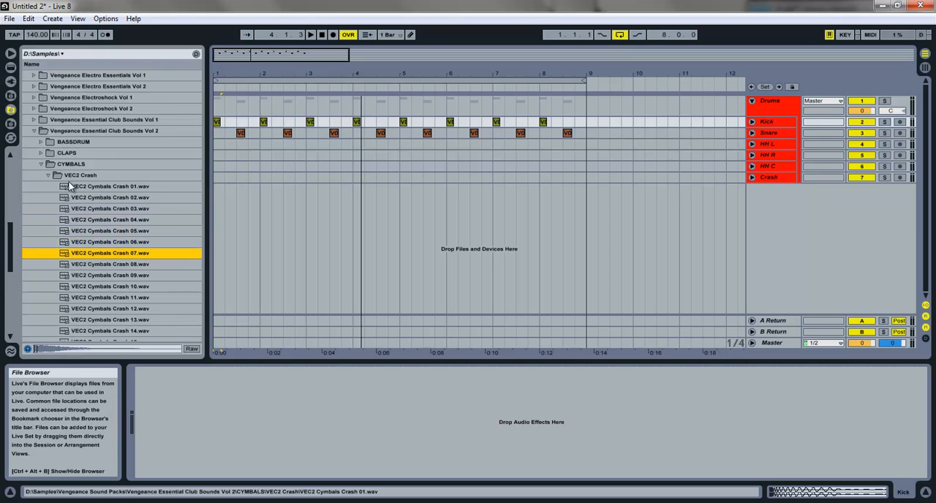
pyautogui.press('Down')
pyautogui.press('Left')
pyautogui.press('Left')
pyautogui.press('Right')
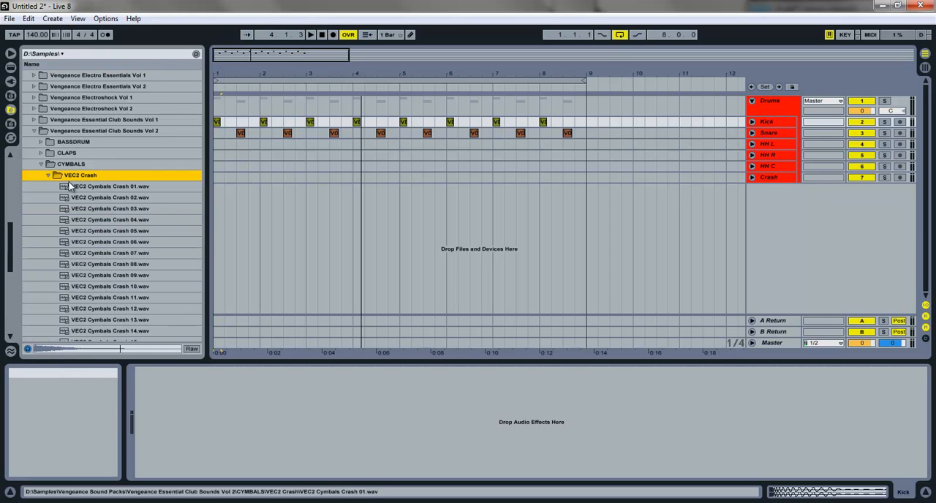
pyautogui.press('Down')
pyautogui.press('Down')
pyautogui.press('Down')
pyautogui.press('Down')
pyautogui.press('Down')
pyautogui.press('Down')
pyautogui.press('Down')
pyautogui.press('Down')
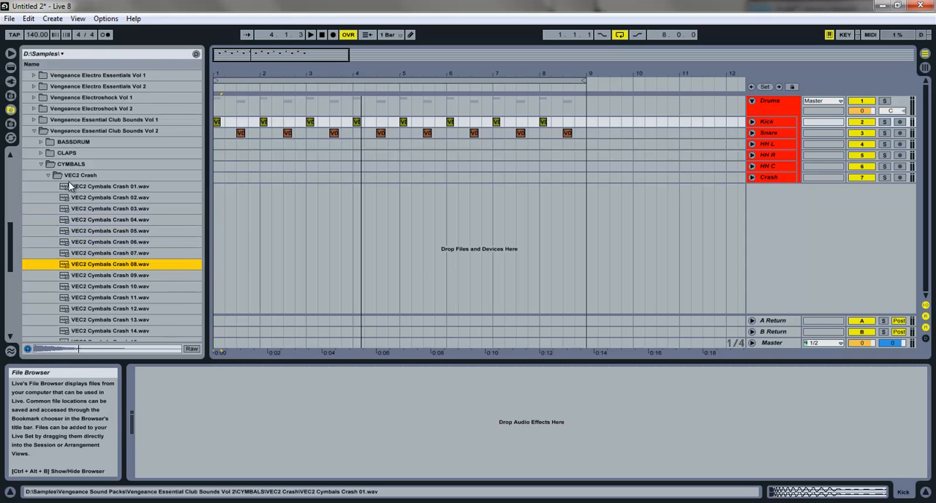
# Step: Place VEC2 Cymbals Crash 08.wav at bar 1 of the Crash track, turn its warping off and play the pattern
pyautogui.moveTo(89, 269); pyautogui.dragTo(213, 177)
pyautogui.click(271, 491)
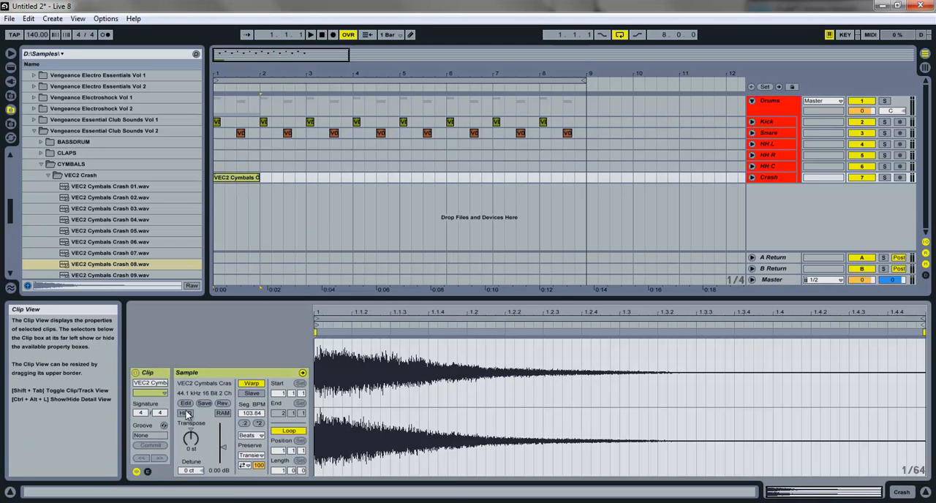
pyautogui.click(251, 384)
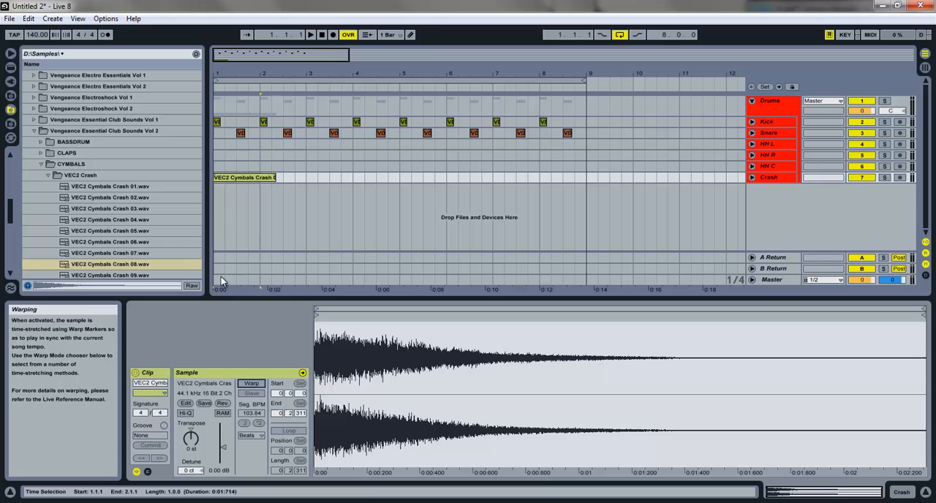
pyautogui.click(238, 181)
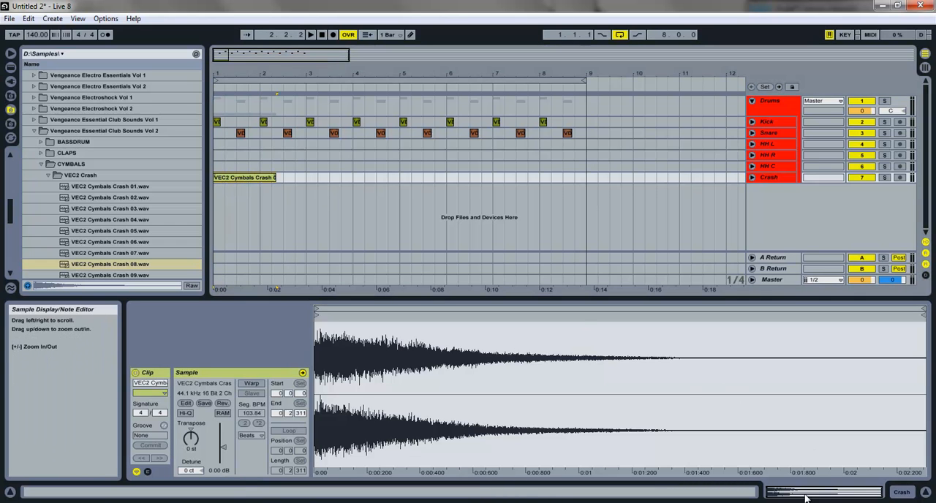
pyautogui.click(250, 384)
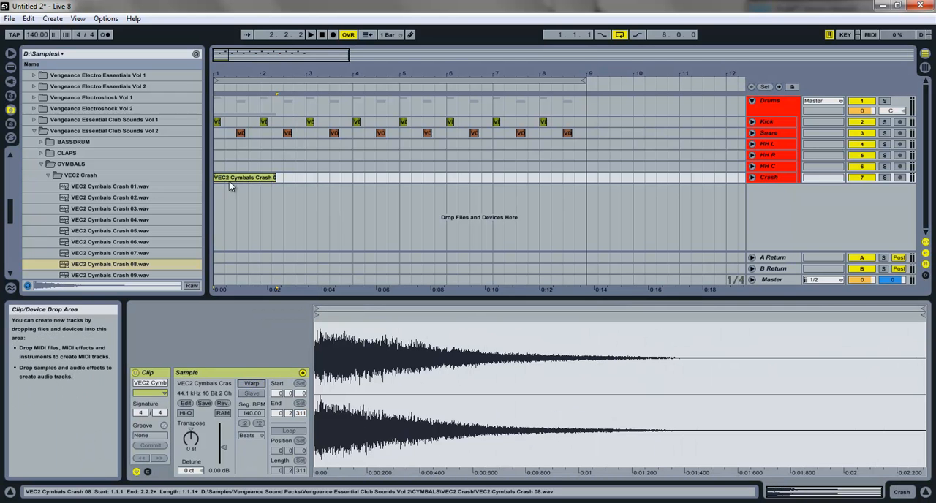
pyautogui.press('space')
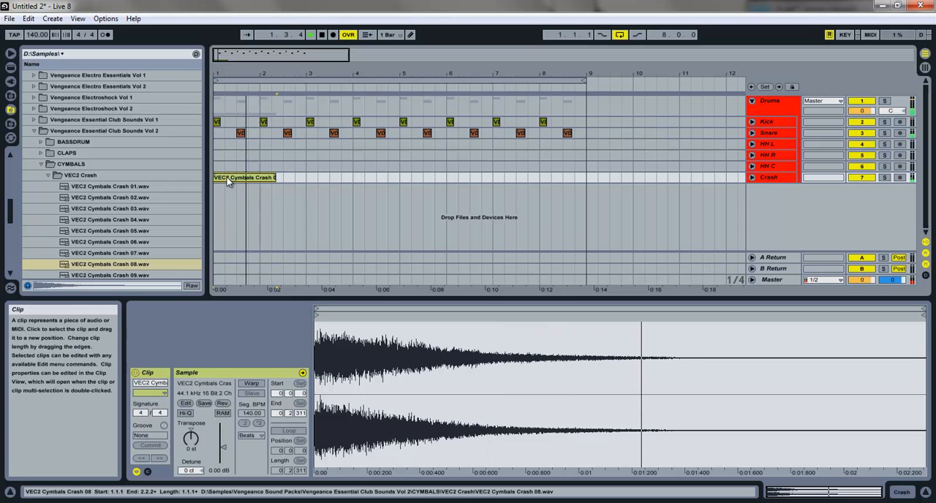
# Step: Inspect the sample settings of the first snare clip, the bar 2 kick clip and the crash clip
pyautogui.click(241, 133)
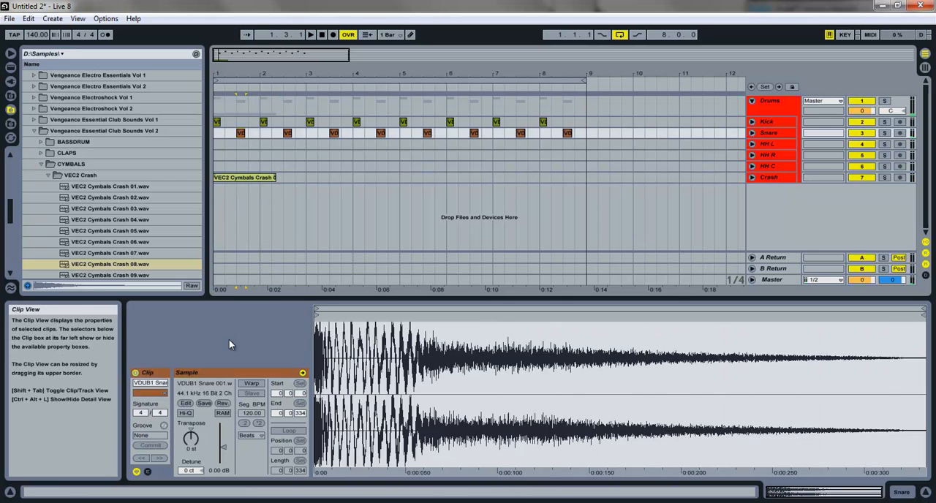
pyautogui.click(265, 122)
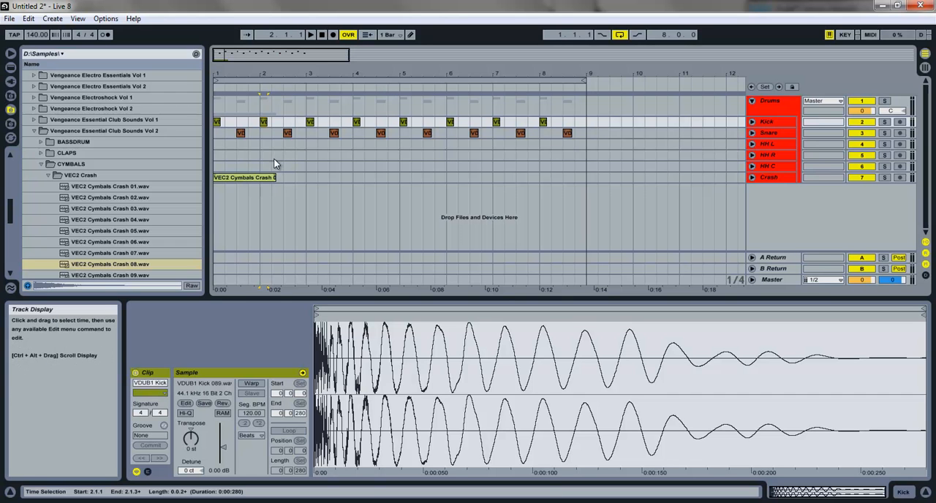
pyautogui.click(270, 177)
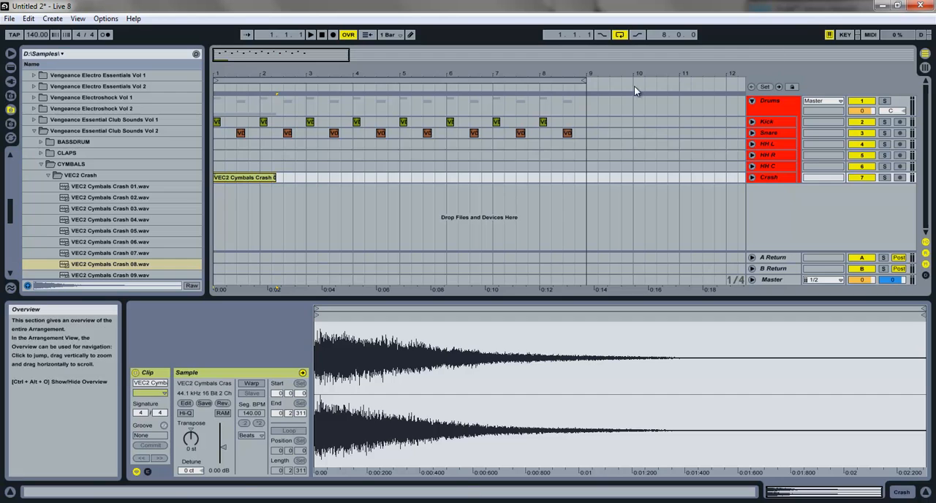
# Step: Close the Club Sounds Vol 2 folders and open VDUB1 Closed Hihat under Vengeance Essential Dubstep Vol 1, VDUB1 Cymbals
pyautogui.click(48, 176)
pyautogui.click(42, 164)
pyautogui.click(35, 132)
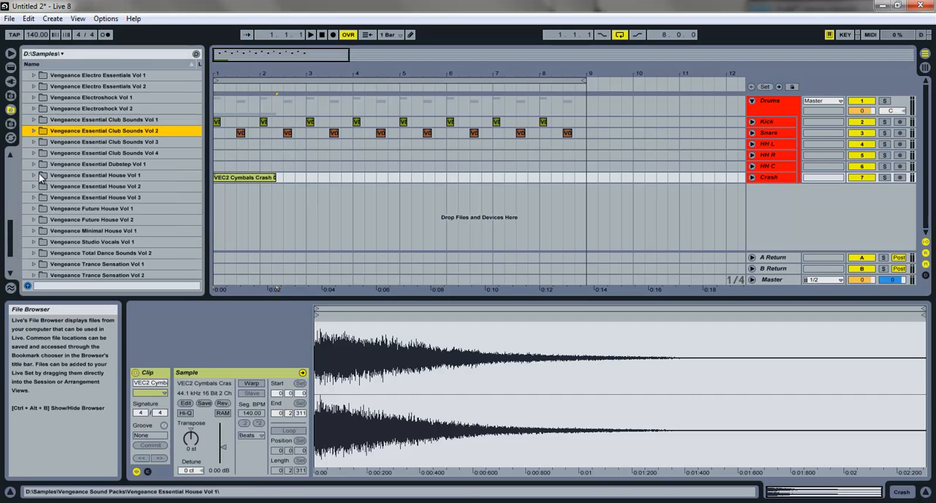
pyautogui.scroll(-2, 40, 174)
pyautogui.click(35, 123)
pyautogui.scroll(-3, 58, 161)
pyautogui.scroll(2, 75, 166)
pyautogui.scroll(1, 75, 166)
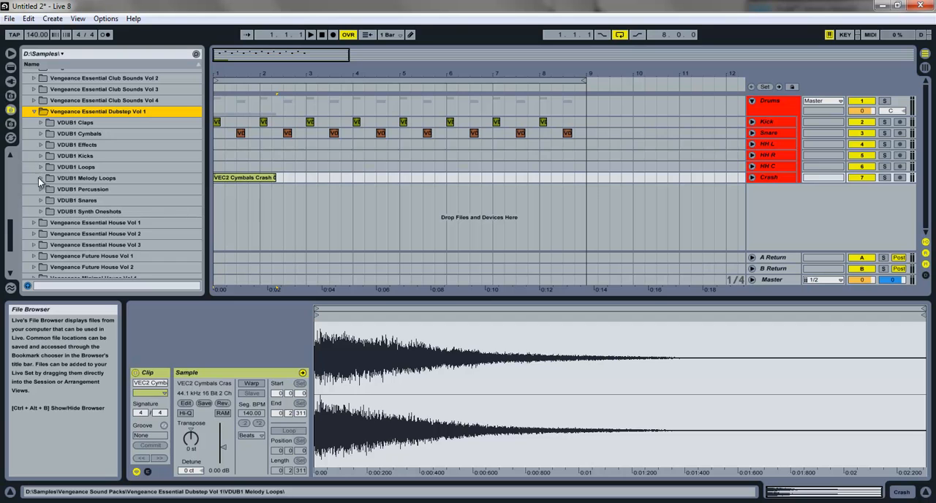
pyautogui.click(41, 133)
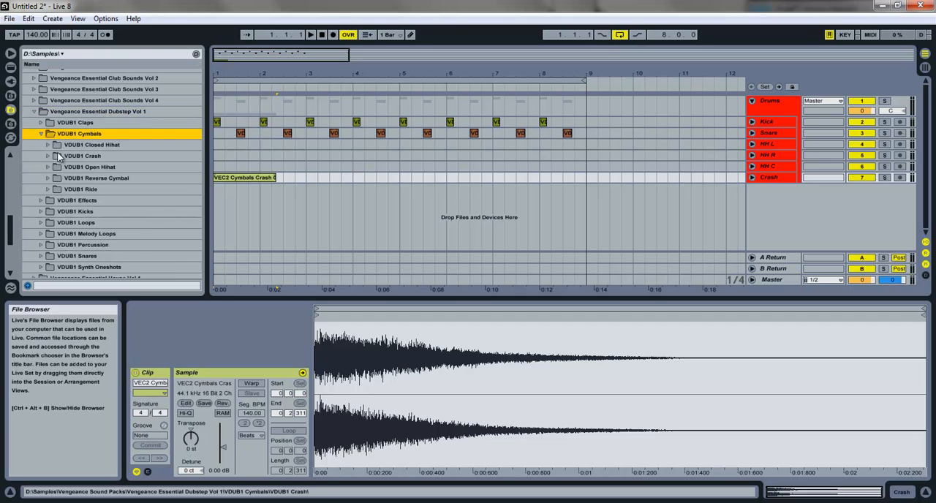
pyautogui.click(49, 146)
# Step: Audition the first closed hi-hats and place VDUB1 CL Hihat 003.wav on beat 2 of bar 1 of the HH L track
pyautogui.press('Down')
pyautogui.press('Down')
pyautogui.press('Down')
pyautogui.press('Down')
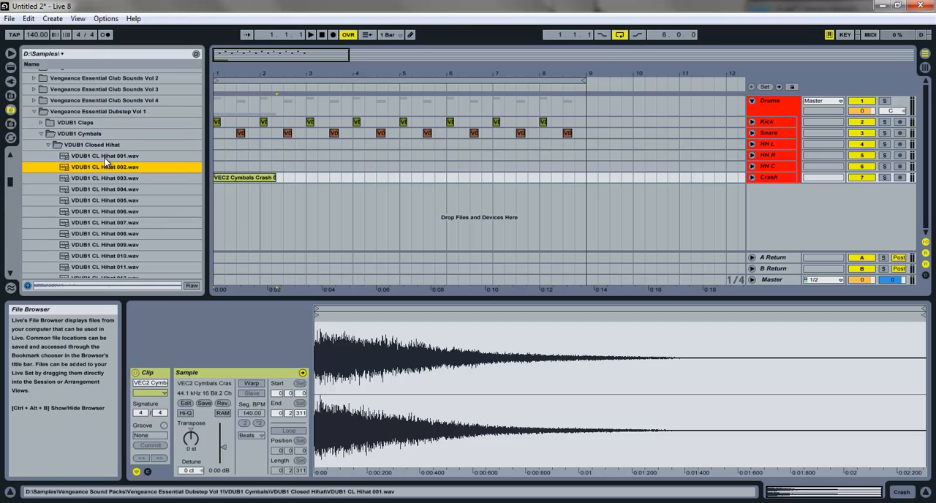
pyautogui.press('Up')
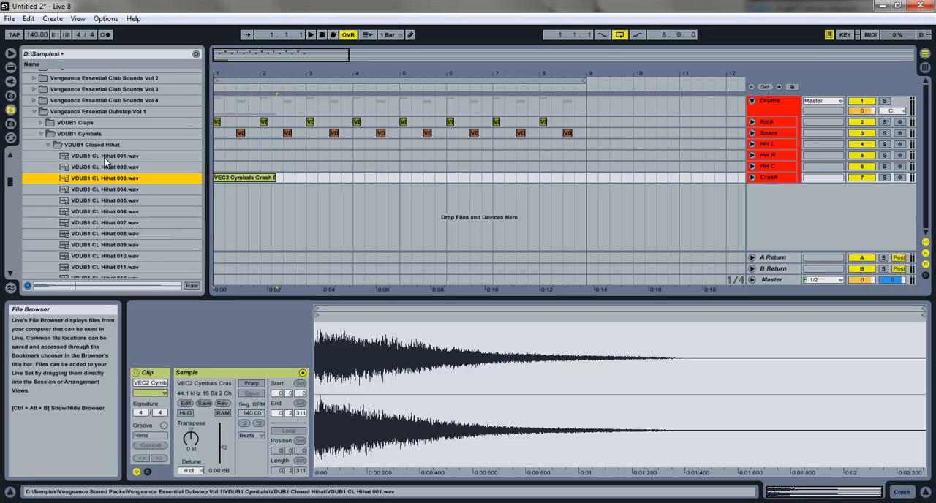
pyautogui.moveTo(175, 155); pyautogui.dragTo(224, 145)
pyautogui.moveTo(230, 74); pyautogui.dragTo(233, 81)
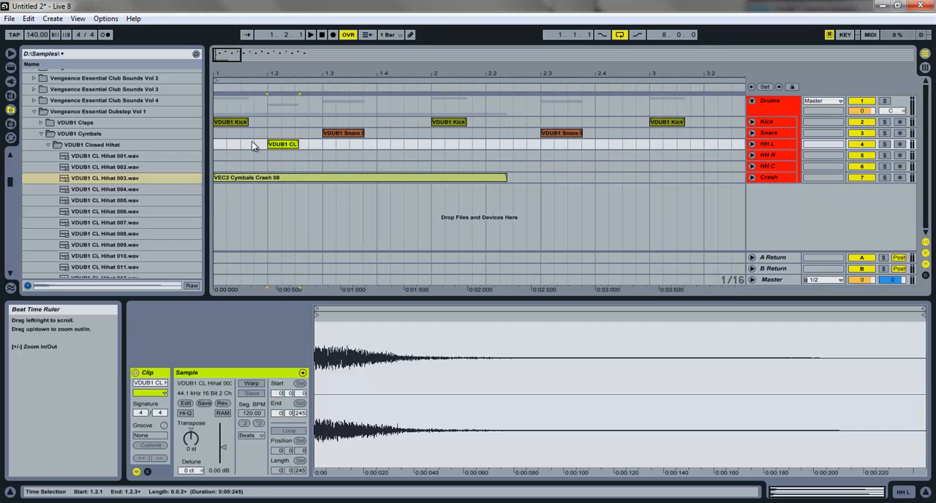
# Step: Move the HH L hi-hat clip to 1.1.3 and play the pattern briefly from bar 1
pyautogui.click(213, 143)
pyautogui.moveTo(280, 145); pyautogui.dragTo(253, 146)
pyautogui.click(217, 144)
pyautogui.press('space')
# Step: Copy the HH L hi-hat clip to 1.1.4 and play the pattern from bar 1
pyautogui.press('space')
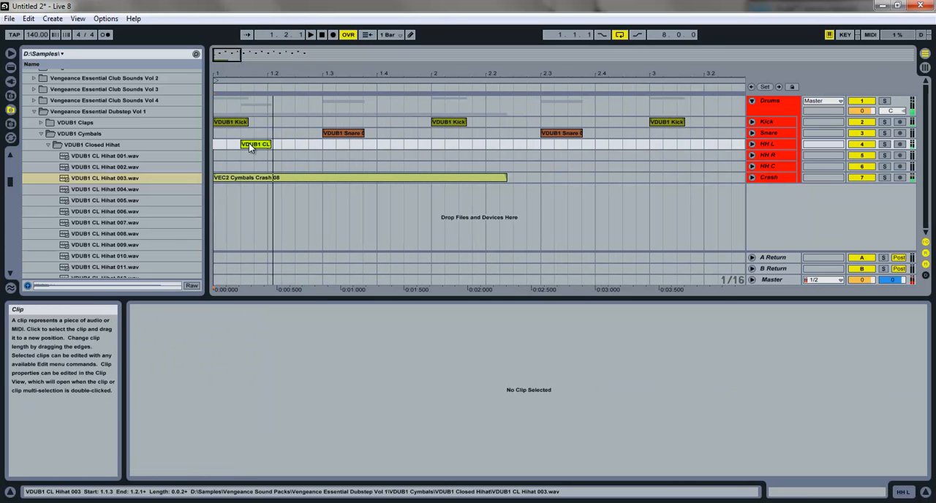
pyautogui.moveTo(259, 145); pyautogui.dragTo(269, 144)
pyautogui.click(215, 145)
pyautogui.press('space')
pyautogui.press('space')
# Step: Mute the Crash track, copy the HH L hi-hat to 1.2.1 and delete the hit at 1.1.4
pyautogui.click(867, 178)
pyautogui.click(268, 146)
pyautogui.keyDown('ctrl'); pyautogui.moveTo(268, 147); pyautogui.dragTo(281, 145); pyautogui.keyUp('ctrl')
pyautogui.click(262, 145)
pyautogui.press('Delete')
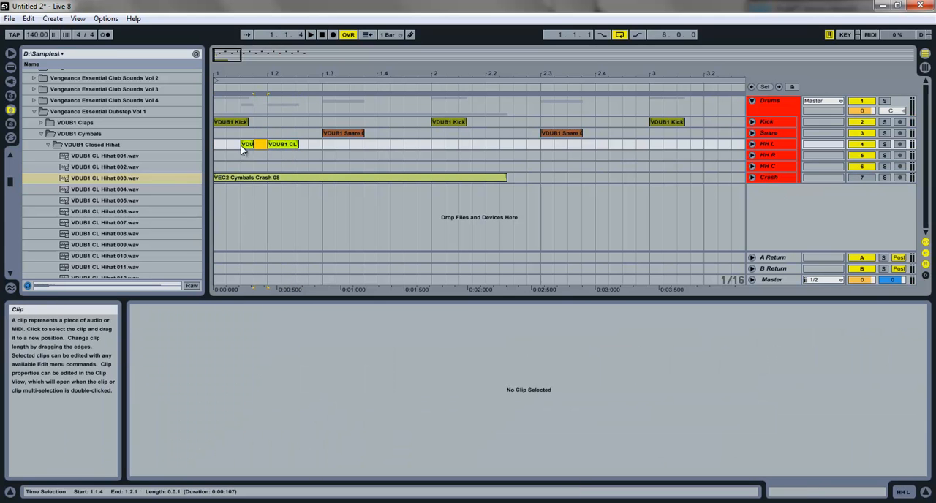
# Step: Audition further closed hi-hats and place VDUB1 CL Hihat 010.wav at 1.1.4 on the HH R track
pyautogui.click(72, 205)
pyautogui.click(90, 235)
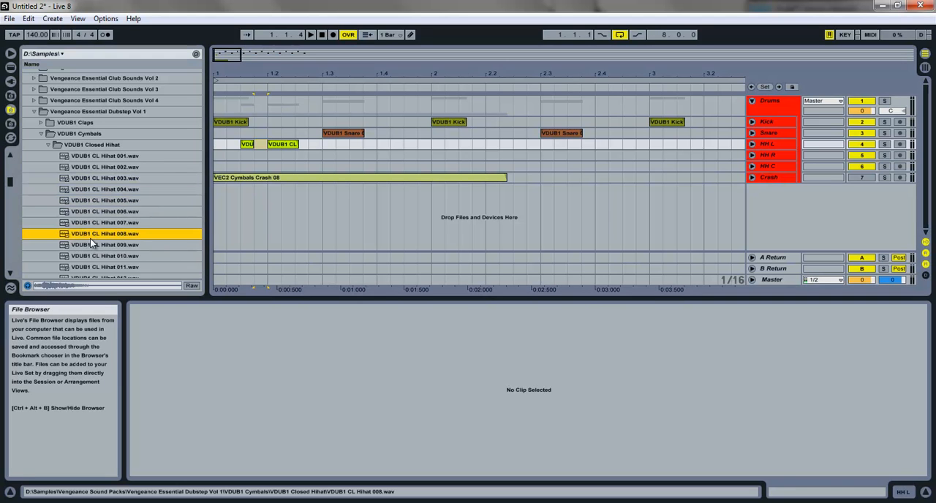
pyautogui.click(90, 241)
pyautogui.click(93, 257)
pyautogui.moveTo(93, 257); pyautogui.dragTo(256, 155)
pyautogui.click(215, 159)
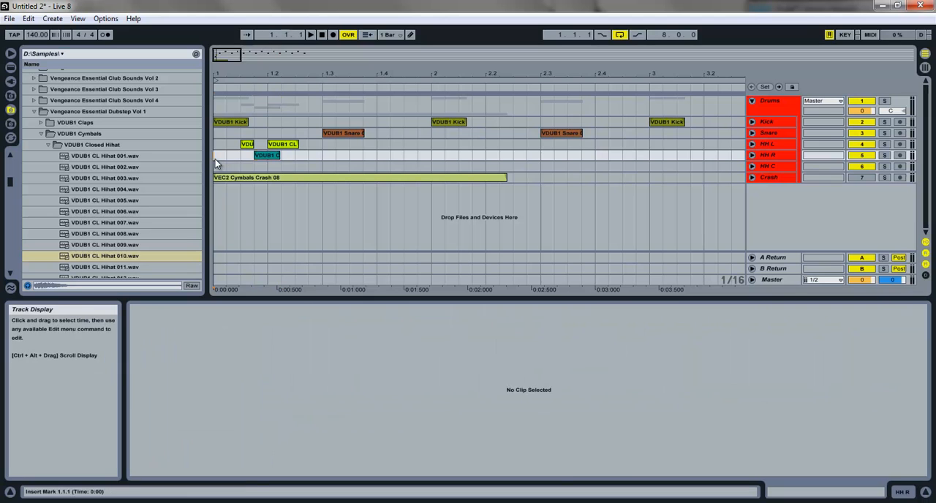
# Step: Trim the HH R hi-hat clip to end at 1.2.1 and play the pattern from bar 1
pyautogui.click(271, 156)
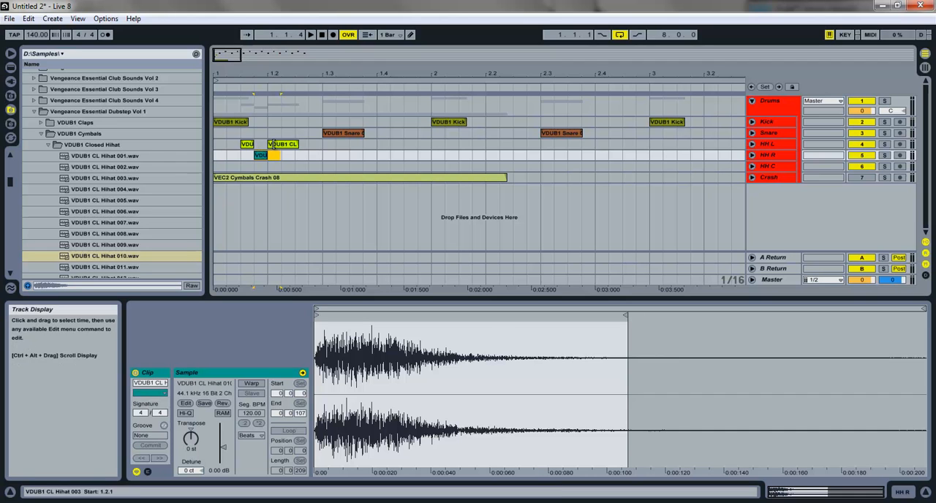
pyautogui.moveTo(302, 155); pyautogui.dragTo(269, 156)
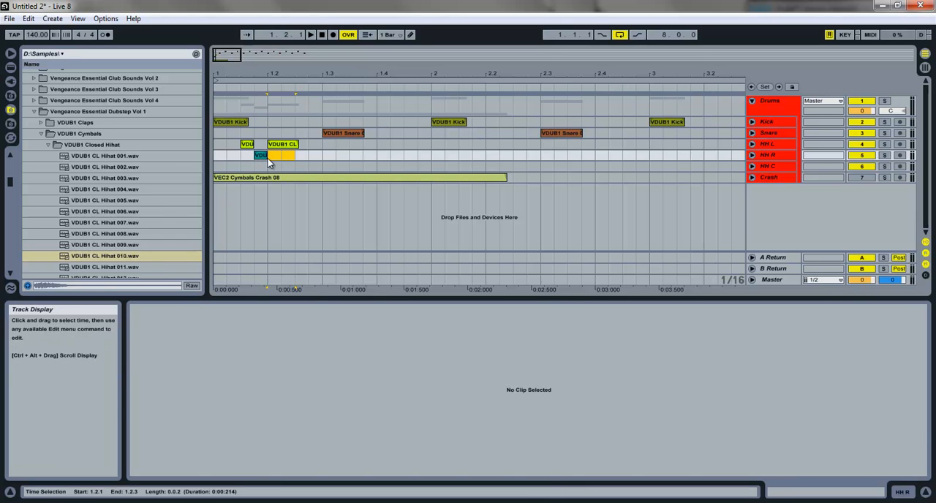
pyautogui.click(260, 155)
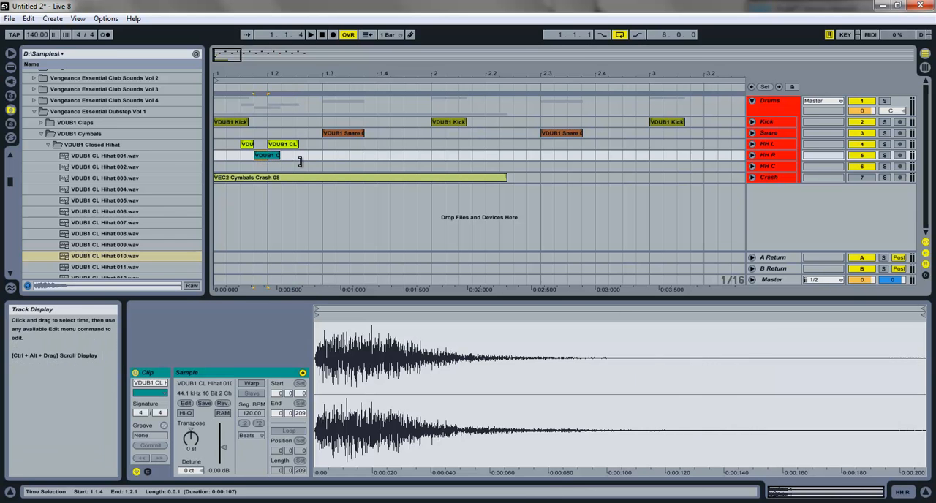
pyautogui.moveTo(279, 155)
pyautogui.mouseDown()
pyautogui.moveTo(262, 160)
pyautogui.moveTo(271, 168)
pyautogui.mouseUp()
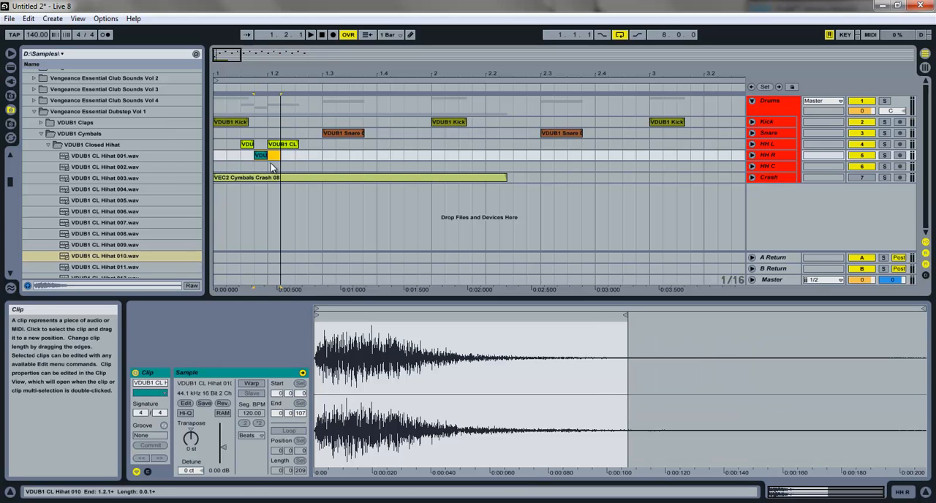
pyautogui.click(218, 147)
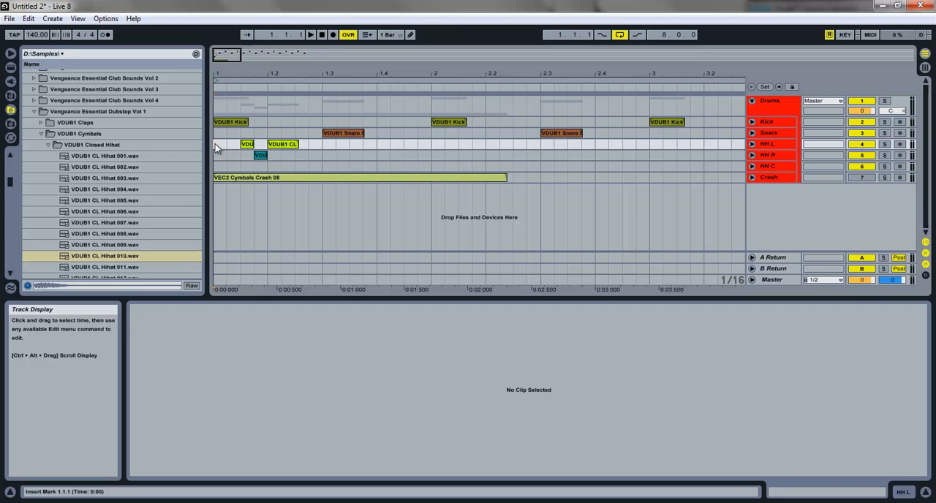
pyautogui.press('space')
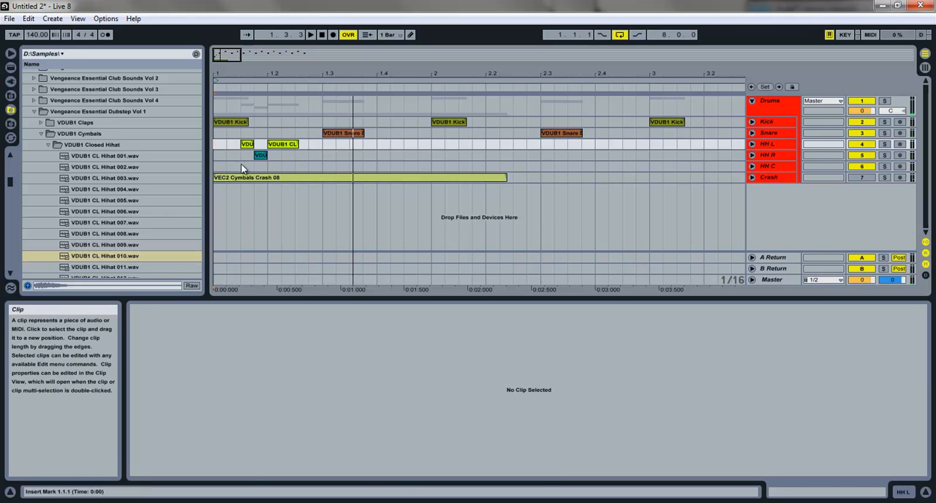
# Step: Audition the VDUB1 open hi-hat samples and place VDUB1 OP Hihat 014.wav at 1.2.3 on the HH C track
pyautogui.scroll(-3, 85, 250)
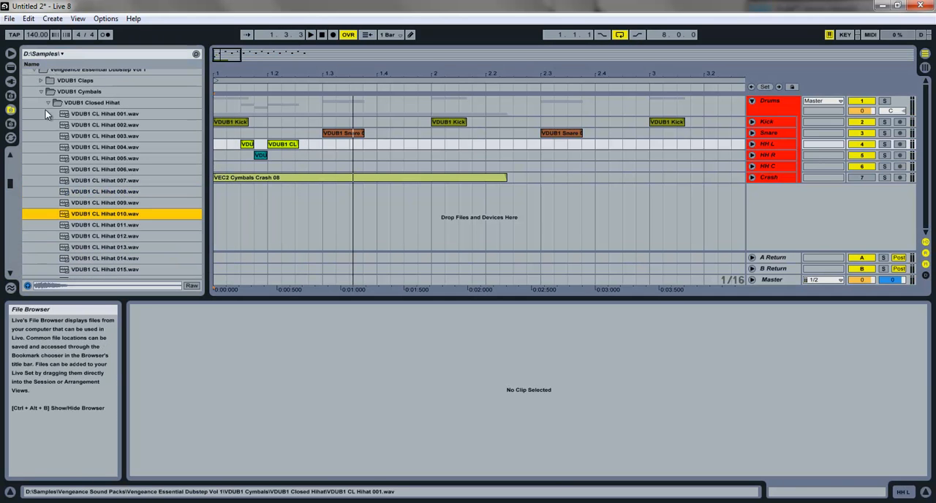
pyautogui.click(46, 104)
pyautogui.click(52, 125)
pyautogui.click(104, 157)
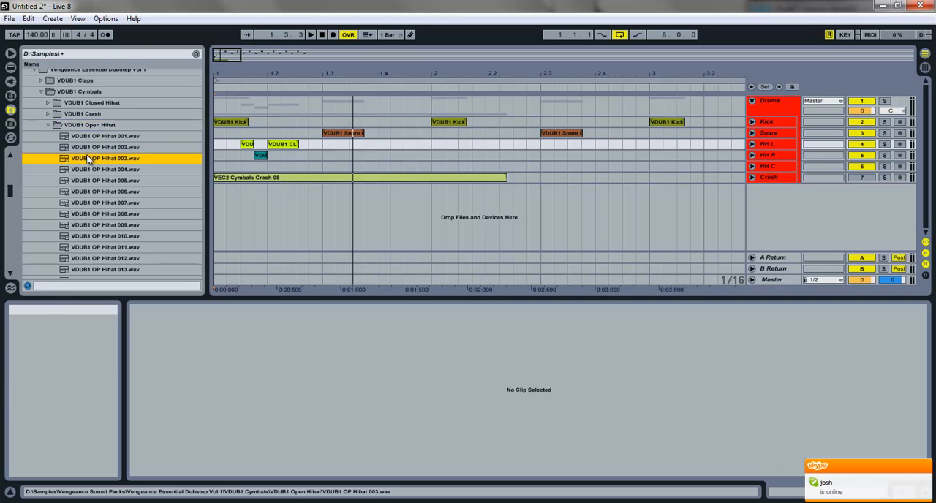
pyautogui.click(103, 180)
pyautogui.click(103, 192)
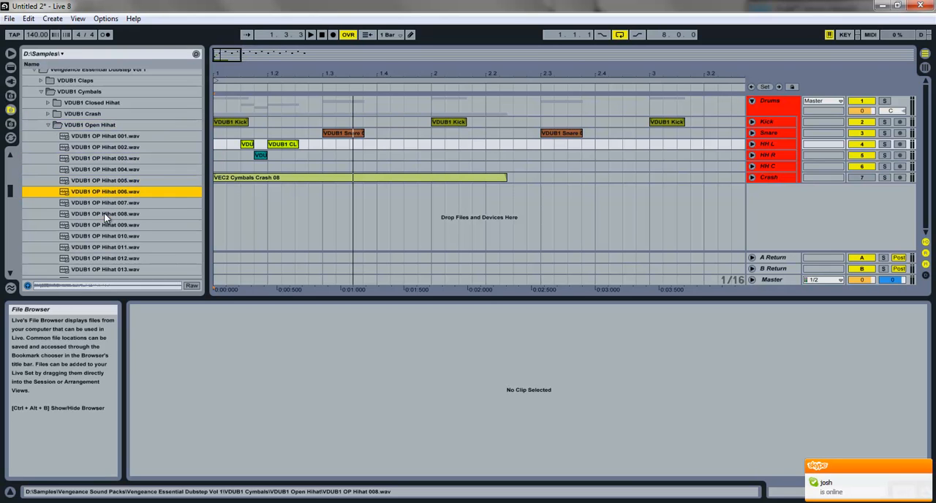
pyautogui.click(106, 214)
pyautogui.click(109, 224)
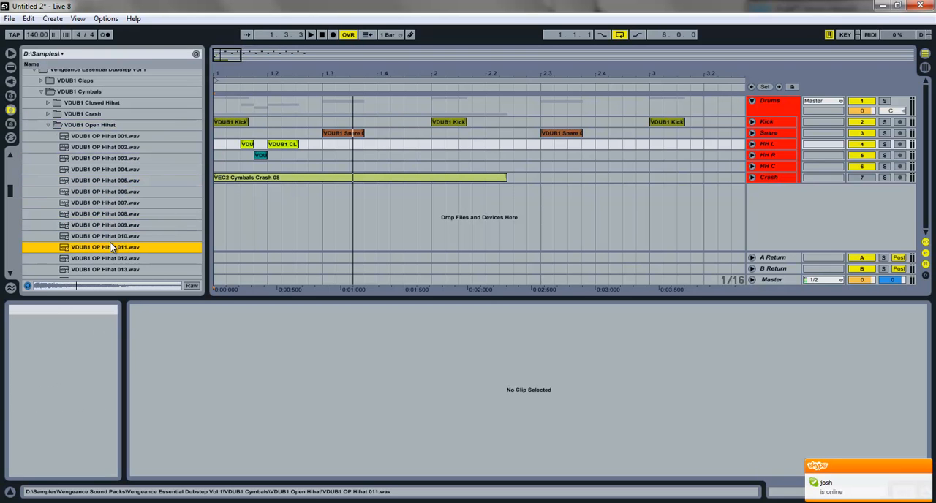
pyautogui.click(115, 259)
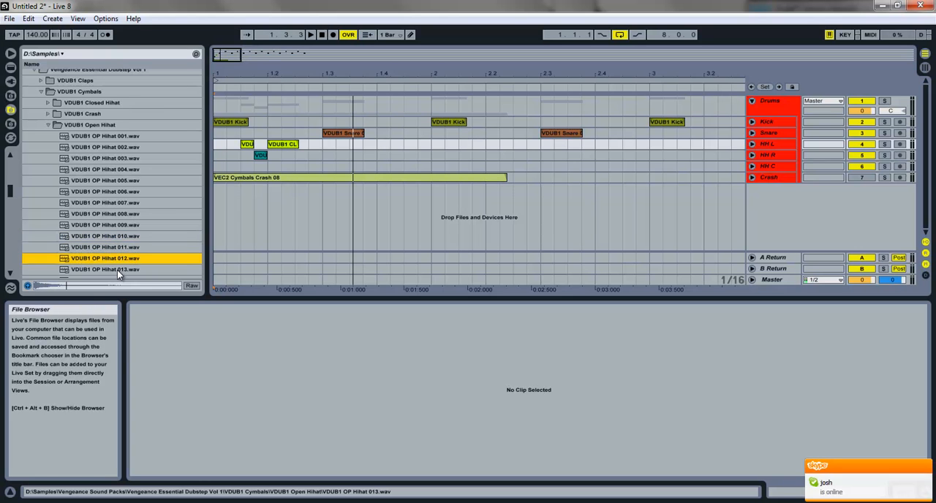
pyautogui.click(117, 269)
pyautogui.scroll(-1, 102, 273)
pyautogui.click(111, 250)
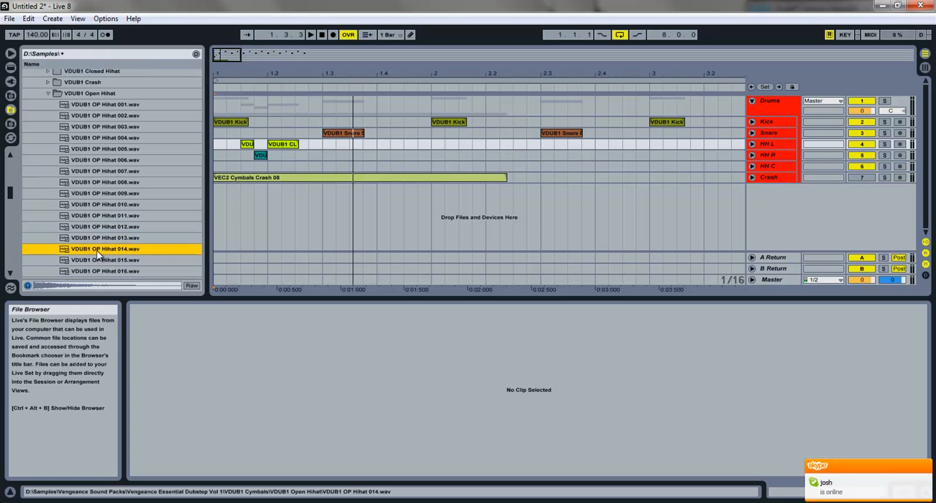
pyautogui.moveTo(104, 251); pyautogui.dragTo(296, 166)
# Step: Trim the HH L hi-hat clip at 1.2.1 to end at 1.2.3 and play the pattern from bar 1
pyautogui.click(293, 145)
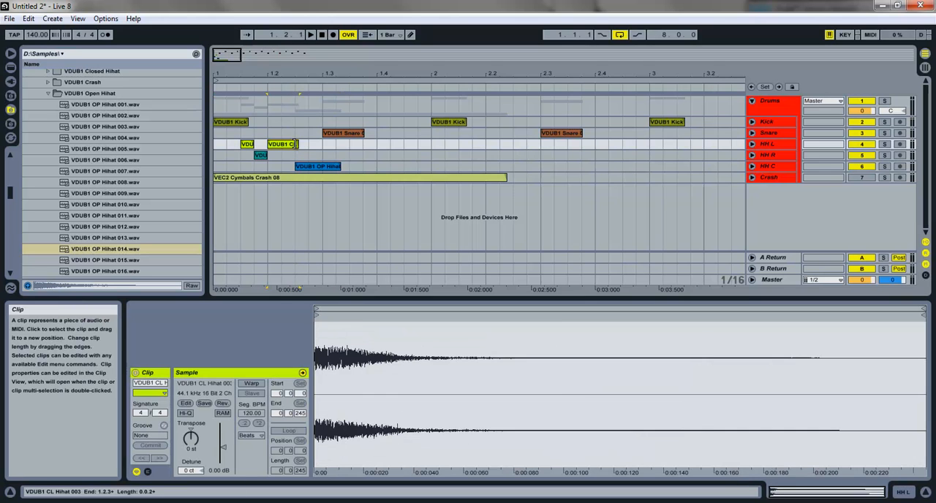
pyautogui.click(214, 158)
pyautogui.press('space')
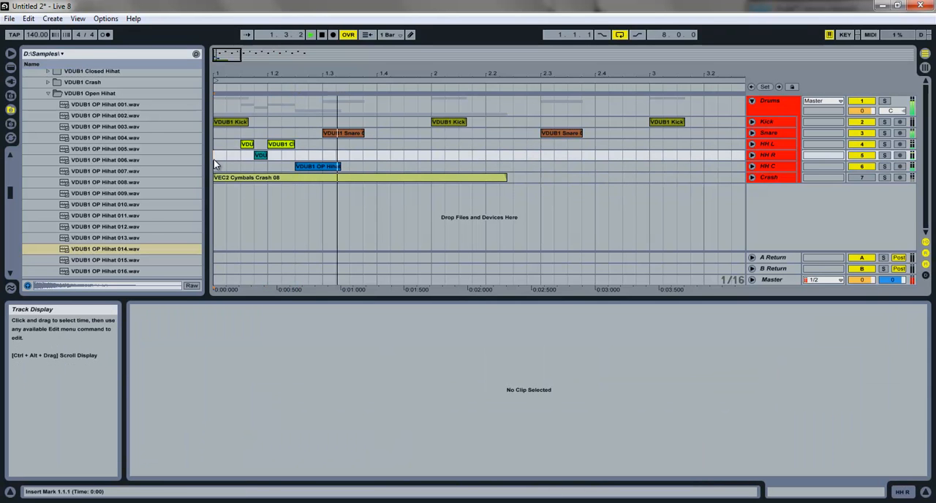
pyautogui.click(297, 145)
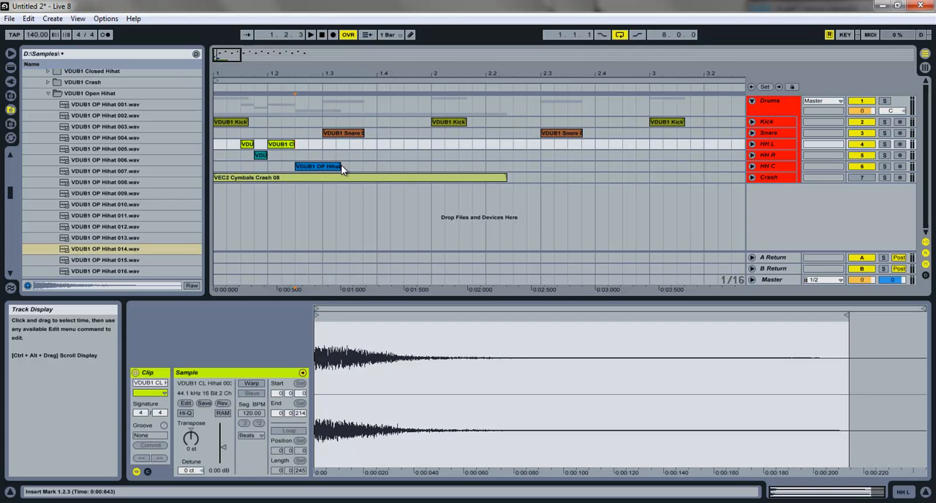
pyautogui.click(219, 122)
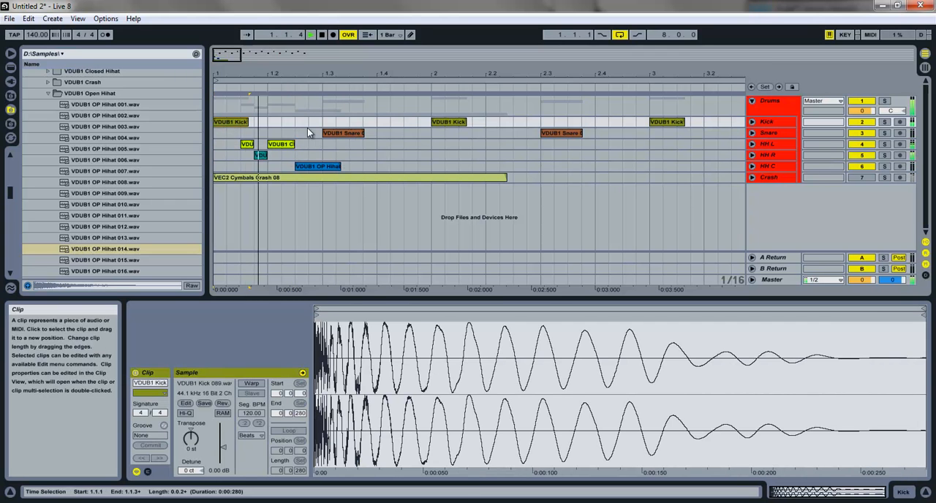
pyautogui.press('space')
# Step: Copy the group of HH L and HH R closed hi-hats from 1.1.3 to 1.3.3 and play from bar 1
pyautogui.moveTo(303, 152); pyautogui.dragTo(346, 144)
pyautogui.click(229, 126)
pyautogui.press('space')
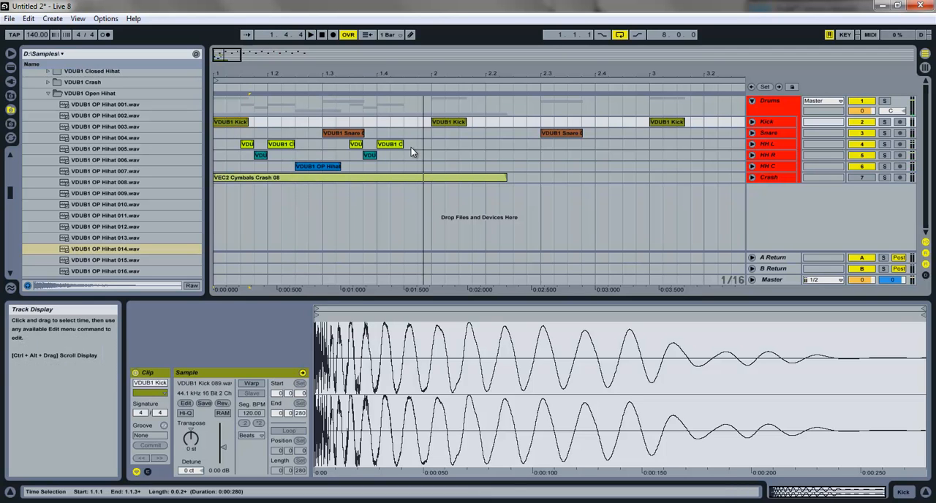
# Step: Copy the HH R hi-hat to 1.4.3, add a one-sixteenth open hi-hat at 1.4.4 on HH C, and play from bar 1
pyautogui.click(390, 144)
pyautogui.click(369, 156)
pyautogui.moveTo(369, 157); pyautogui.dragTo(409, 156)
pyautogui.moveTo(296, 167); pyautogui.dragTo(432, 163)
pyautogui.click(239, 125)
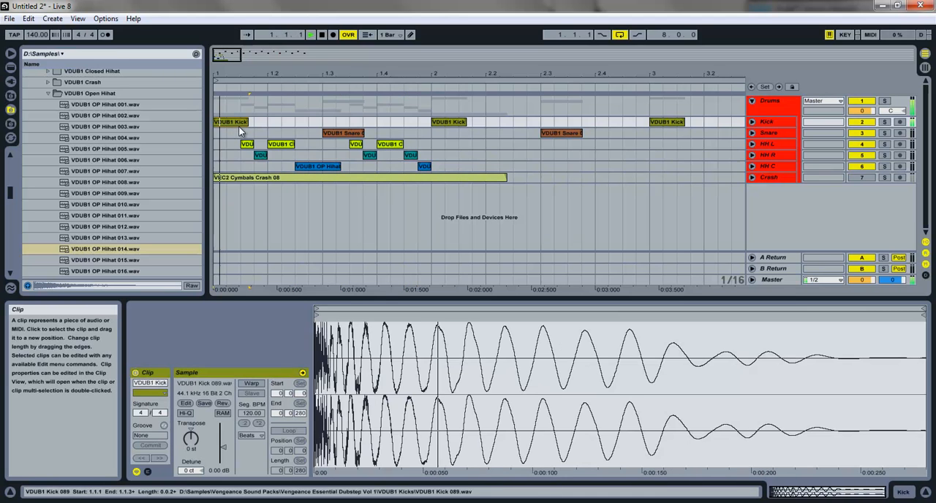
pyautogui.press('space')
# Step: Copy the bar 1 hi-hat pattern to bar 2 and the resulting two-bar pattern to bar 3
pyautogui.moveTo(440, 167); pyautogui.dragTo(435, 149)
pyautogui.moveTo(224, 57); pyautogui.dragTo(225, 42)
pyautogui.moveTo(372, 167); pyautogui.dragTo(386, 153)
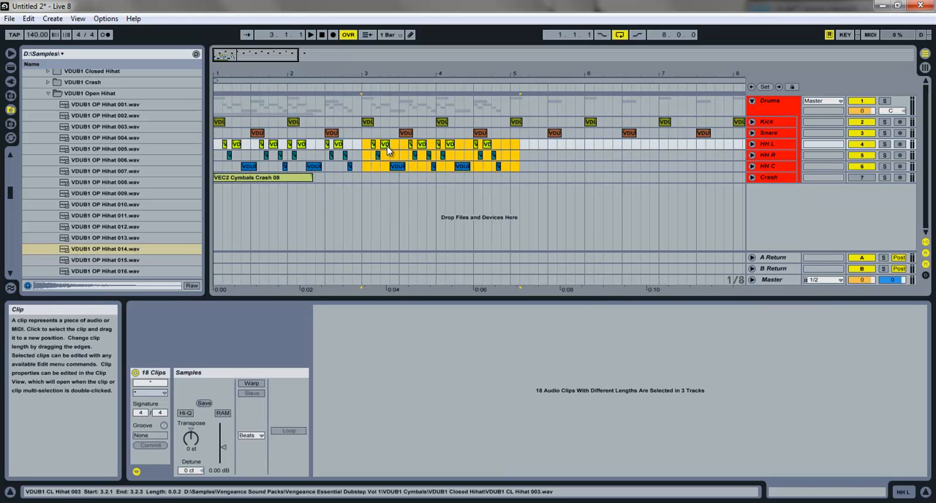
# Step: Try copying the four-bar hi-hat pattern to bar 5, play it from bar 1, and undo the copy
pyautogui.keyDown('shift'); pyautogui.click(215, 144); pyautogui.keyUp('shift')
pyautogui.moveTo(235, 145); pyautogui.dragTo(524, 148)
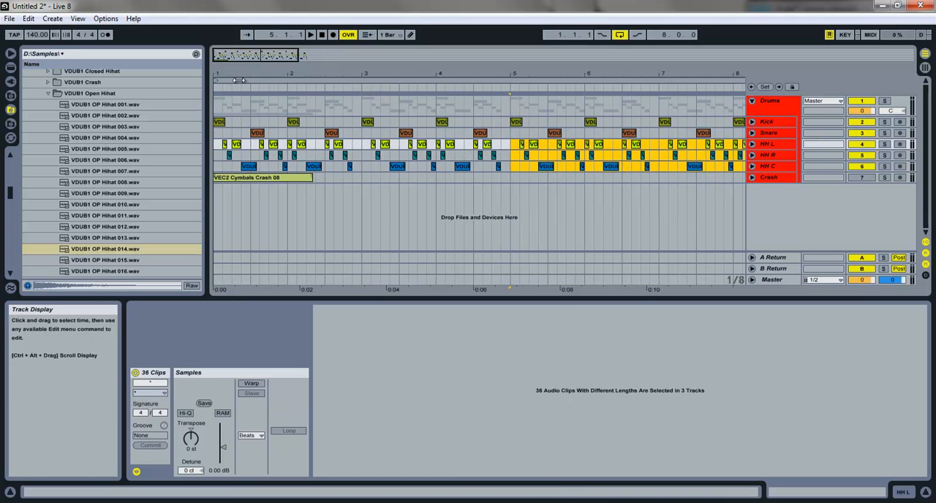
pyautogui.doubleClick(249, 57)
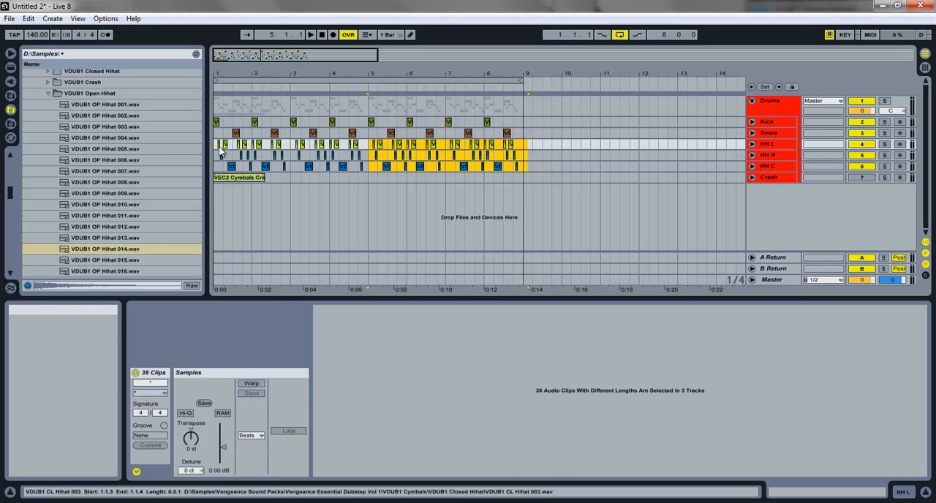
pyautogui.click(215, 145)
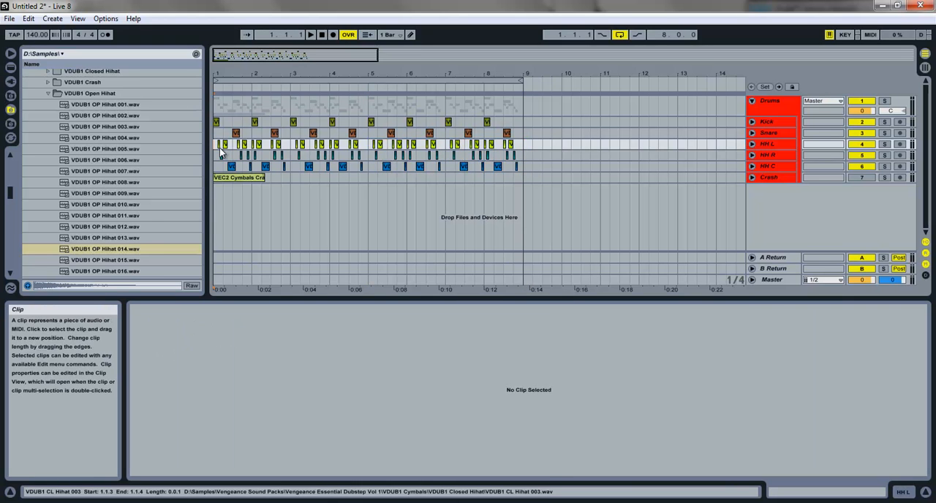
pyautogui.press('space')
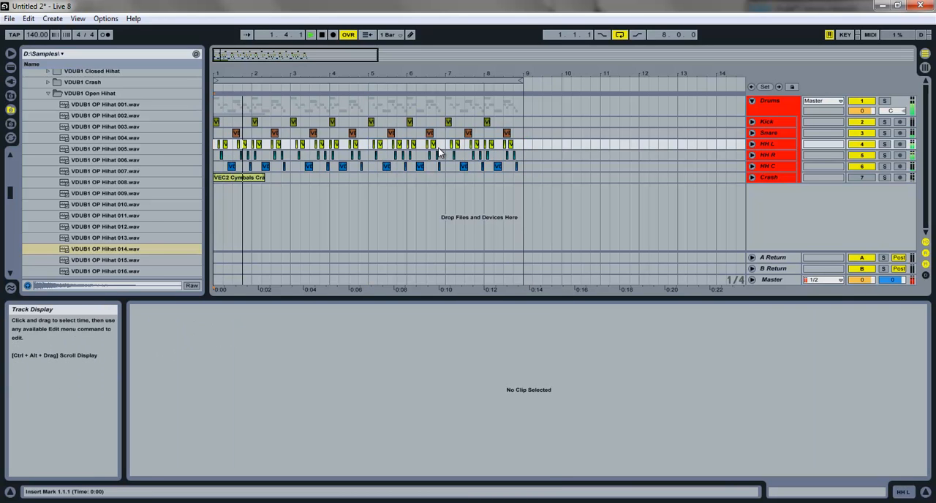
pyautogui.hotkey('ctrl', 'z')
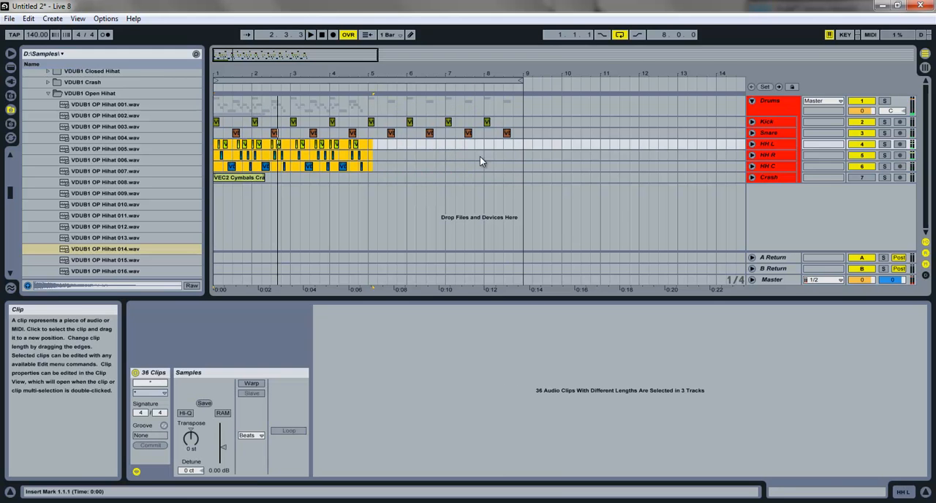
pyautogui.press('space')
# Step: Trim the HH C open hi-hat at 2.2.1 to end at 2.2.3
pyautogui.moveTo(264, 72); pyautogui.dragTo(265, 72)
pyautogui.moveTo(265, 72); pyautogui.dragTo(265, 73)
pyautogui.click(446, 178)
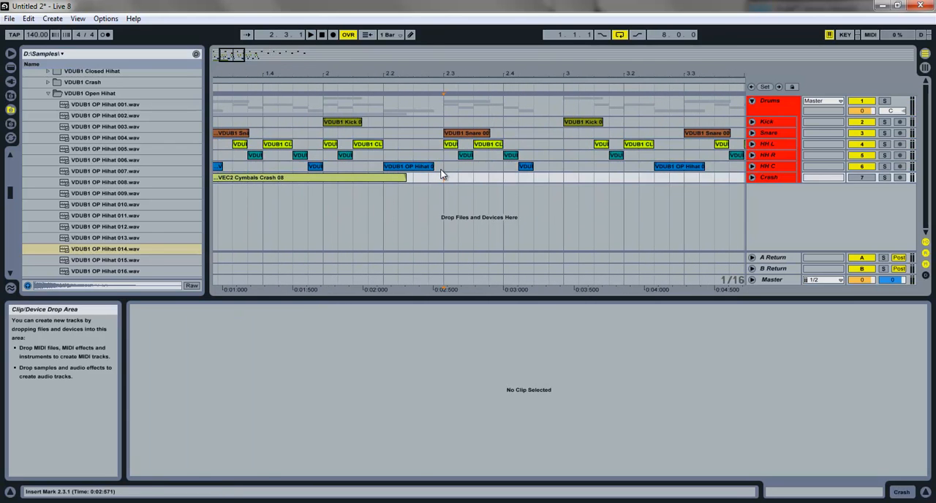
pyautogui.click(431, 166)
# Step: Copy a closed hi-hat to 2.2.3 on HH R and one to 2.2.4 on HH L, and play from bar 1
pyautogui.click(443, 144)
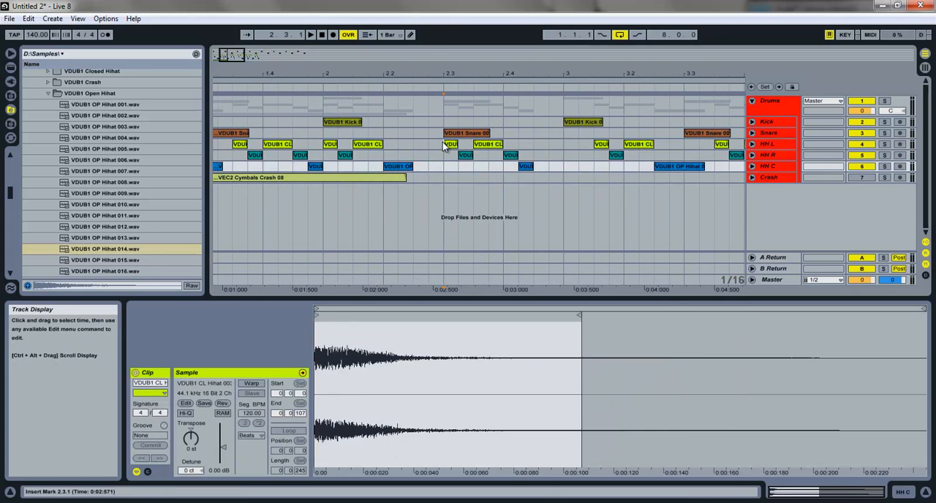
pyautogui.moveTo(467, 156)
pyautogui.mouseDown()
pyautogui.moveTo(403, 163)
pyautogui.moveTo(452, 147)
pyautogui.mouseUp()
pyautogui.click(450, 146)
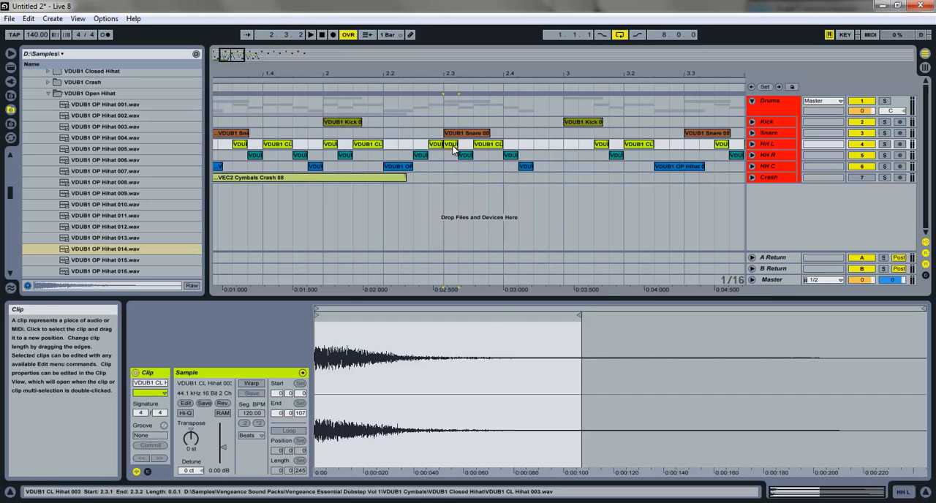
pyautogui.click(321, 34)
pyautogui.press('space')
# Step: Lengthen the HH C open hi-hat at 2.4.2 to its full sample length and play the pattern from bar 1
pyautogui.moveTo(232, 61); pyautogui.dragTo(231, 57)
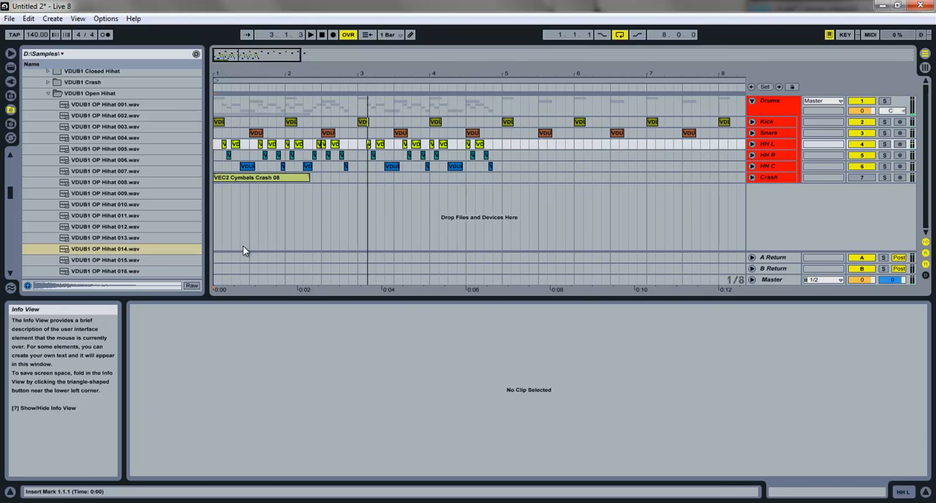
pyautogui.click(348, 166)
pyautogui.press('space')
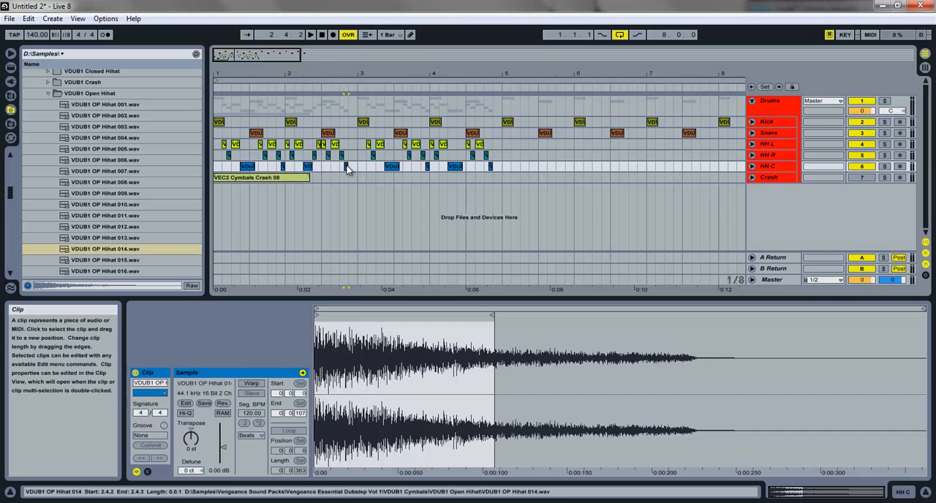
pyautogui.moveTo(349, 166); pyautogui.dragTo(373, 167)
pyautogui.click(217, 145)
pyautogui.press('space')
# Step: Delete the hi-hat clips in bars 3 and 4 on the HH L, HH R and HH C tracks
pyautogui.moveTo(537, 167); pyautogui.dragTo(271, 163)
pyautogui.press('Delete')
pyautogui.press('space')
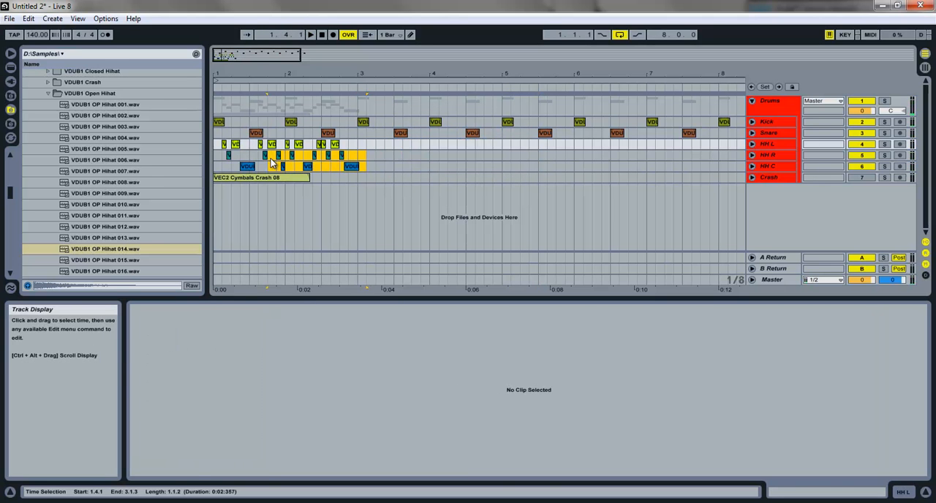
# Step: Copy the revised two-bar hi-hat pattern to bar 3, play it, and copy the resulting four bars to bar 5
pyautogui.moveTo(210, 153); pyautogui.dragTo(380, 154)
pyautogui.press('space')
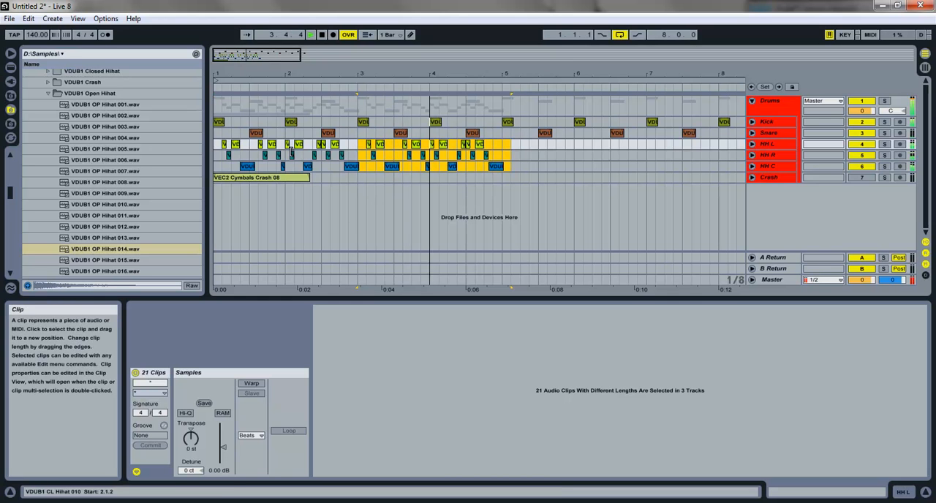
pyautogui.click(216, 145)
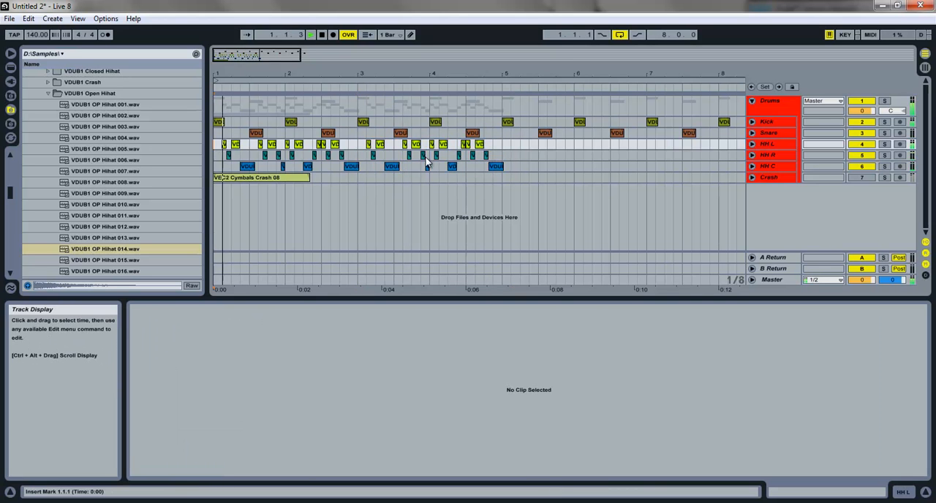
pyautogui.moveTo(526, 171); pyautogui.dragTo(526, 143)
# Step: Copy an HH R closed hi-hat to 3.1.1 and trim the HH C open hi-hat at 2.4.2 to end at bar 3
pyautogui.click(404, 164)
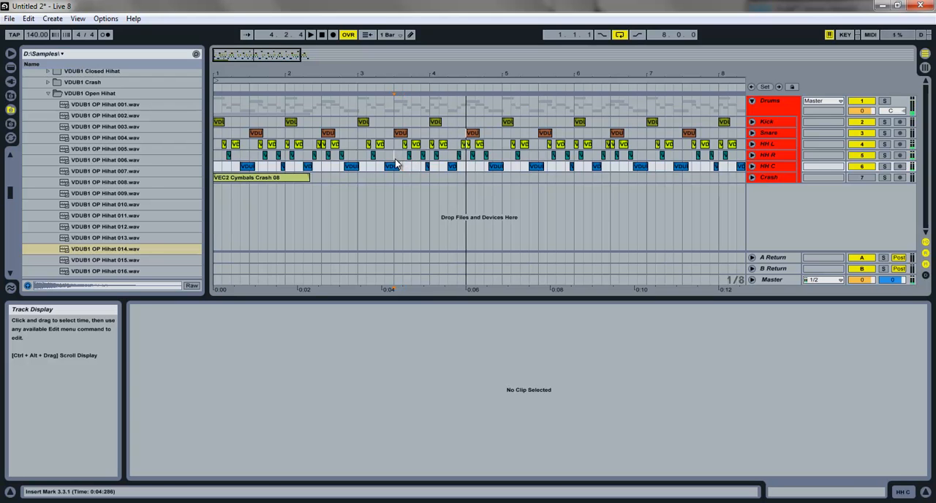
pyautogui.click(411, 159)
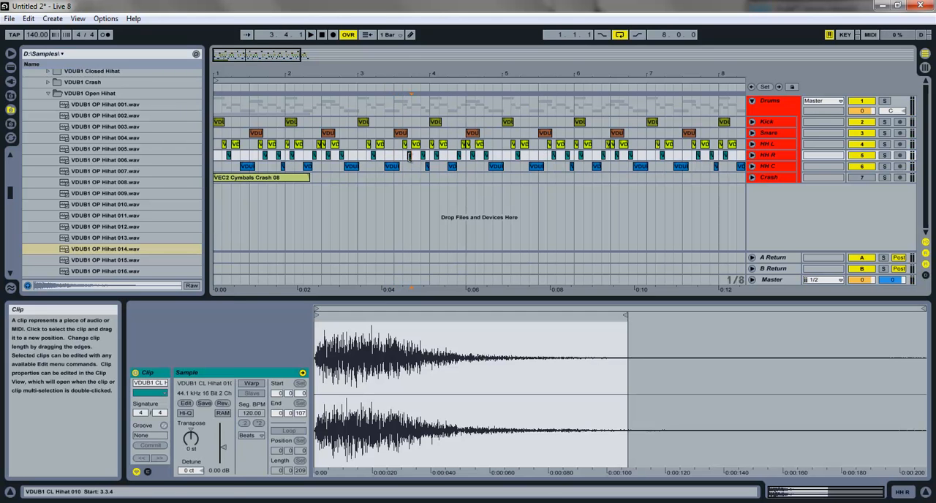
pyautogui.moveTo(411, 60)
pyautogui.mouseDown()
pyautogui.moveTo(350, 64)
pyautogui.moveTo(407, 61)
pyautogui.mouseUp()
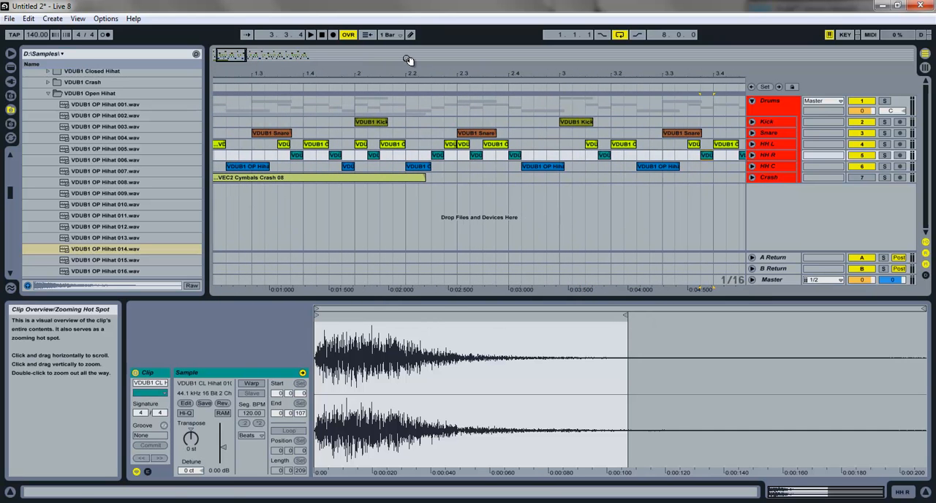
pyautogui.click(604, 158)
pyautogui.moveTo(569, 161); pyautogui.dragTo(568, 160)
pyautogui.click(561, 166)
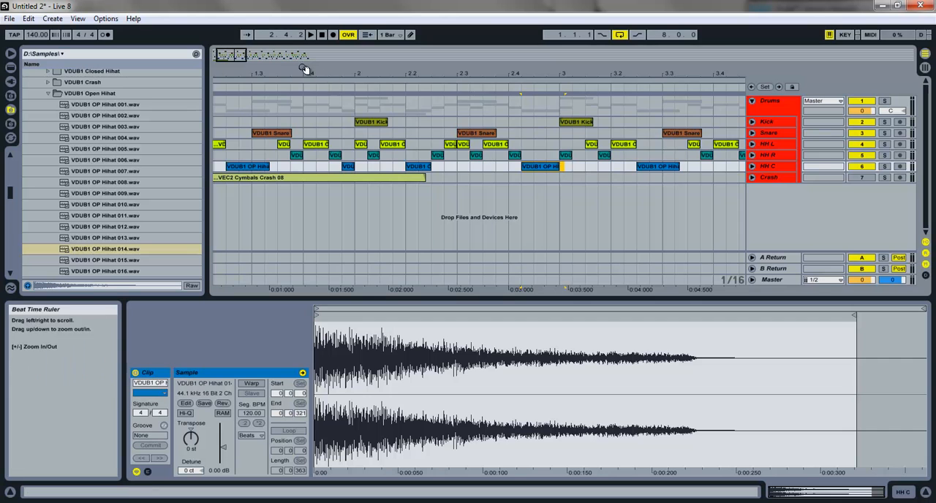
# Step: Play the drum arrangement from bar 1 and check the hi-hats around the start of bar 3
pyautogui.moveTo(232, 55); pyautogui.dragTo(247, 123)
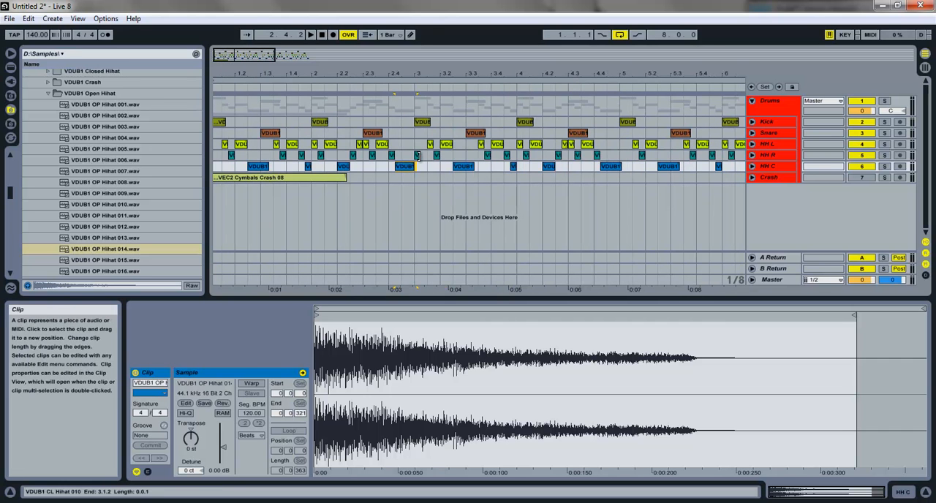
pyautogui.click(421, 156)
pyautogui.press('space')
pyautogui.press('space')
pyautogui.click(221, 123)
pyautogui.press('space')
pyautogui.moveTo(258, 57); pyautogui.dragTo(331, 57)
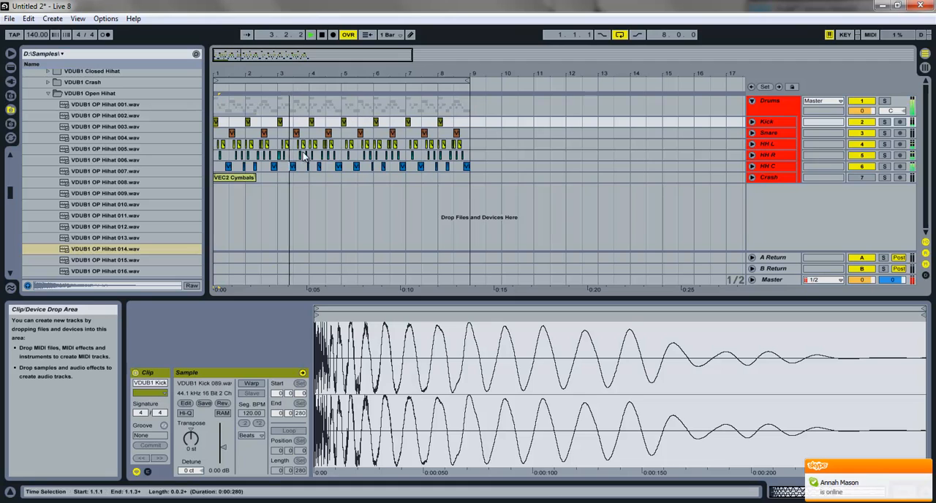
pyautogui.press('space')
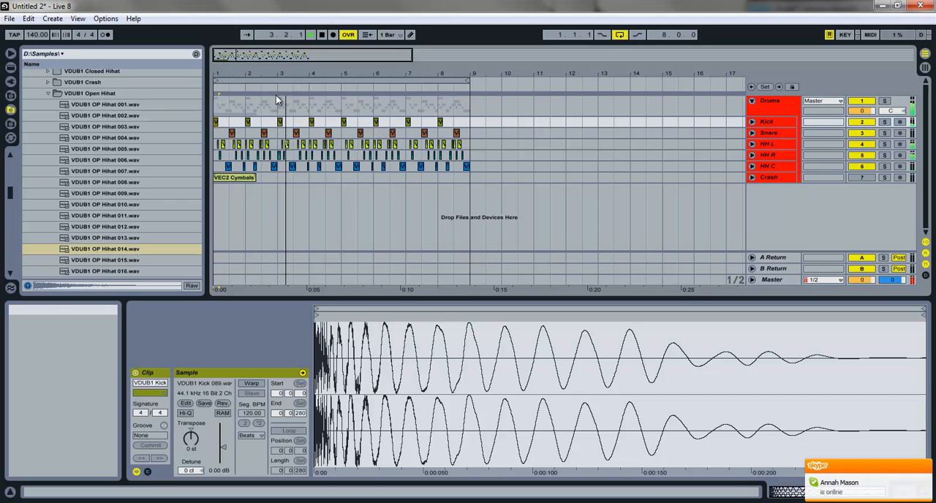
pyautogui.press('space')
# Step: Lengthen the HH R hi-hat at 3.1.1 to its full sample length, ending at about 3.1.3, and play the arrangement
pyautogui.moveTo(261, 77); pyautogui.dragTo(352, 168)
pyautogui.moveTo(475, 157); pyautogui.dragTo(500, 155)
pyautogui.click(513, 146)
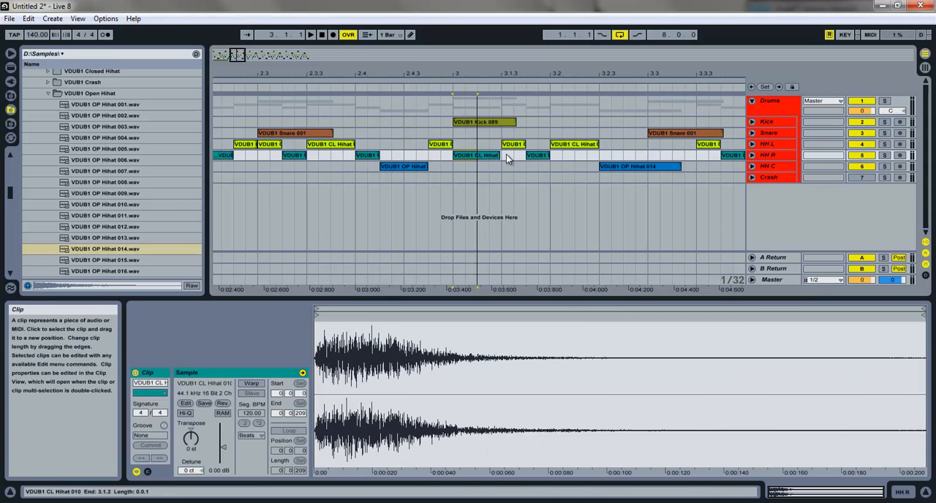
pyautogui.doubleClick(322, 35)
pyautogui.press('space')
# Step: Delete the hi-hat clips from bar 5 onward and copy the first four bars of hi-hats to bar 5
pyautogui.moveTo(239, 56); pyautogui.dragTo(239, 54)
pyautogui.moveTo(521, 181); pyautogui.dragTo(348, 143)
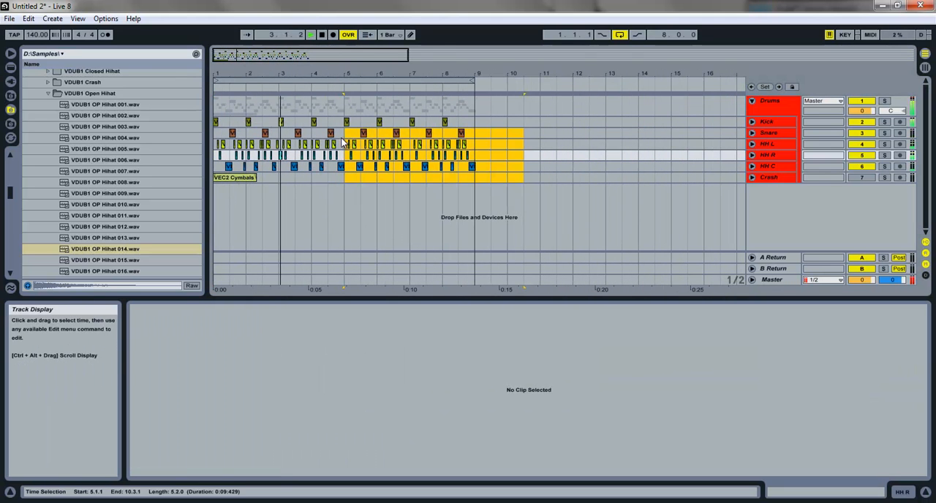
pyautogui.press('Delete')
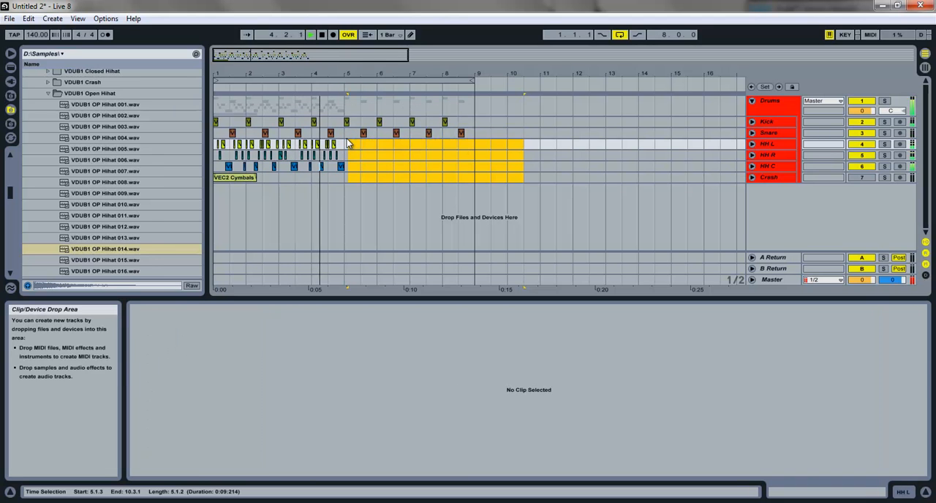
pyautogui.press('space')
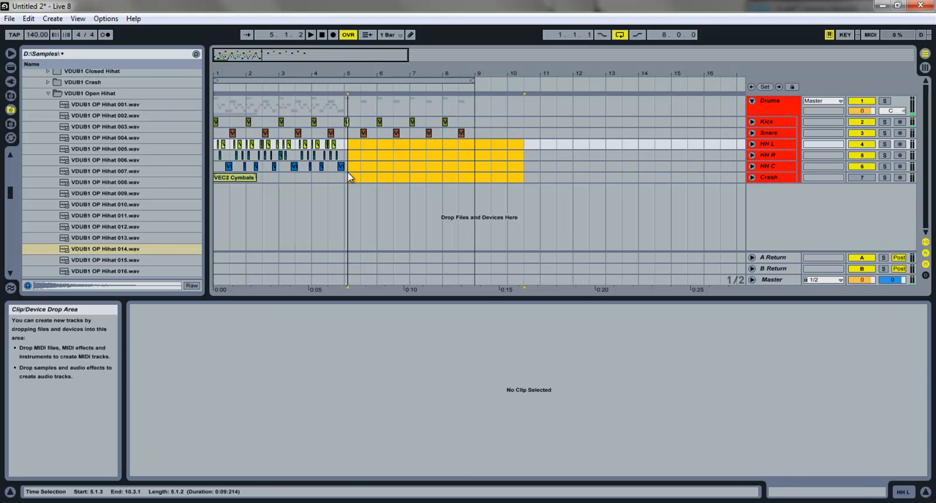
pyautogui.click(340, 174)
pyautogui.click(338, 174)
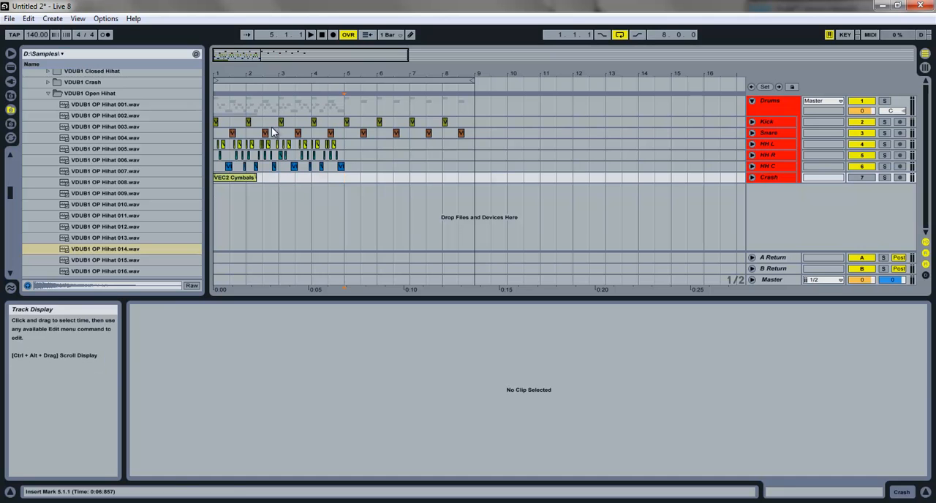
pyautogui.moveTo(359, 168); pyautogui.dragTo(349, 143)
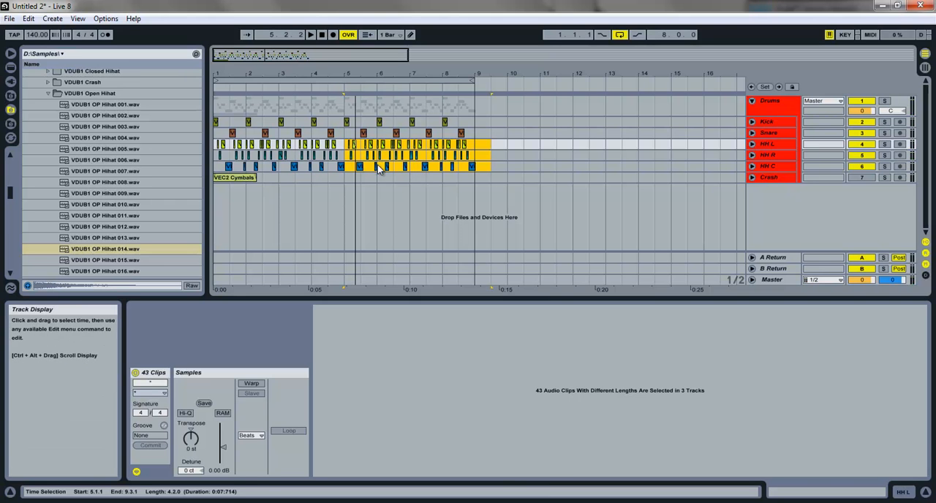
# Step: Play the drum arrangement from bar 1 and check the hi-hats through bar 7
pyautogui.moveTo(388, 69); pyautogui.dragTo(355, 71)
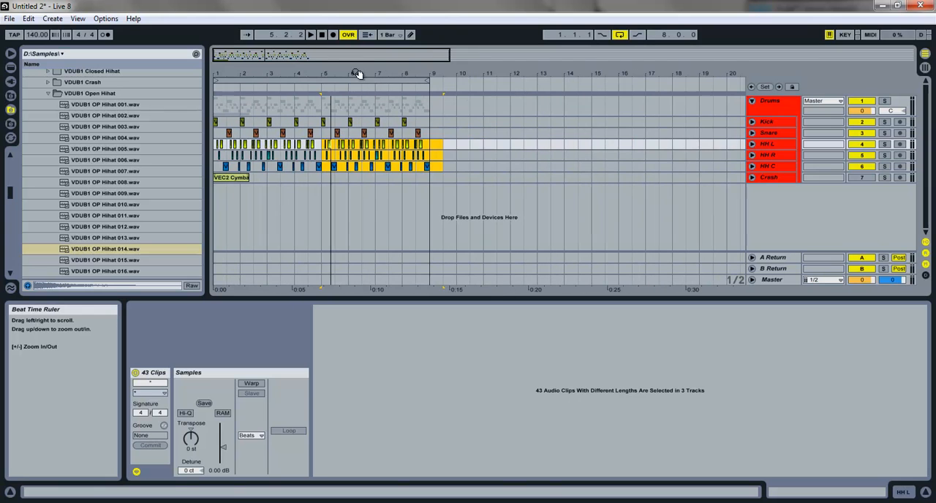
pyautogui.click(216, 169)
pyautogui.press('space')
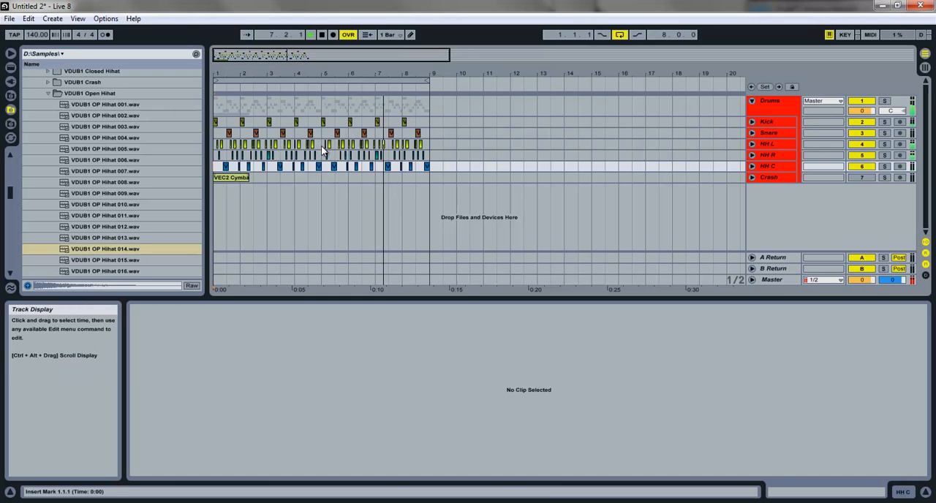
# Step: Copy the HH L and HH R hi-hats around bar 7 to 8.4.4 and bar 9, trimming the HH C open hi-hat at 8.4.2 to end at bar 9
pyautogui.moveTo(378, 73)
pyautogui.mouseDown()
pyautogui.moveTo(378, 103)
pyautogui.moveTo(378, 75)
pyautogui.mouseUp()
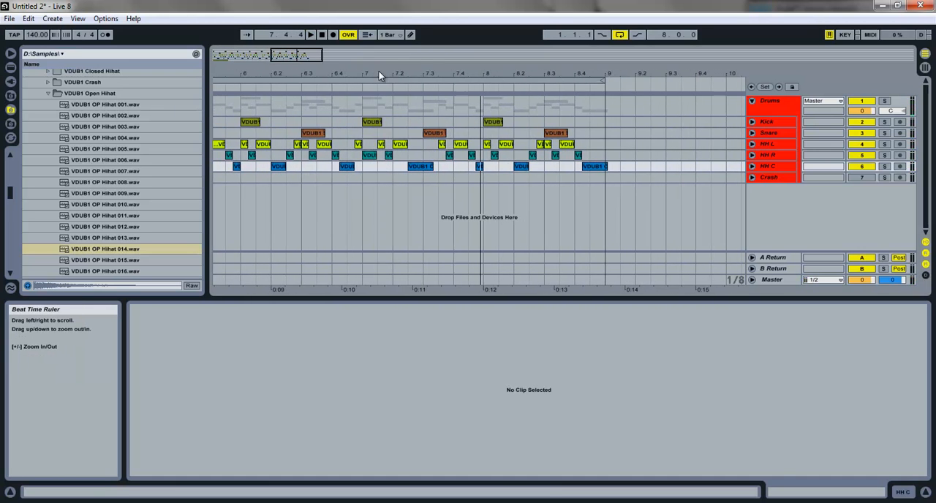
pyautogui.click(367, 154)
pyautogui.keyDown('shift'); pyautogui.click(358, 145); pyautogui.keyUp('shift')
pyautogui.moveTo(359, 144); pyautogui.dragTo(602, 166)
pyautogui.click(599, 166)
pyautogui.moveTo(588, 73); pyautogui.dragTo(588, 90)
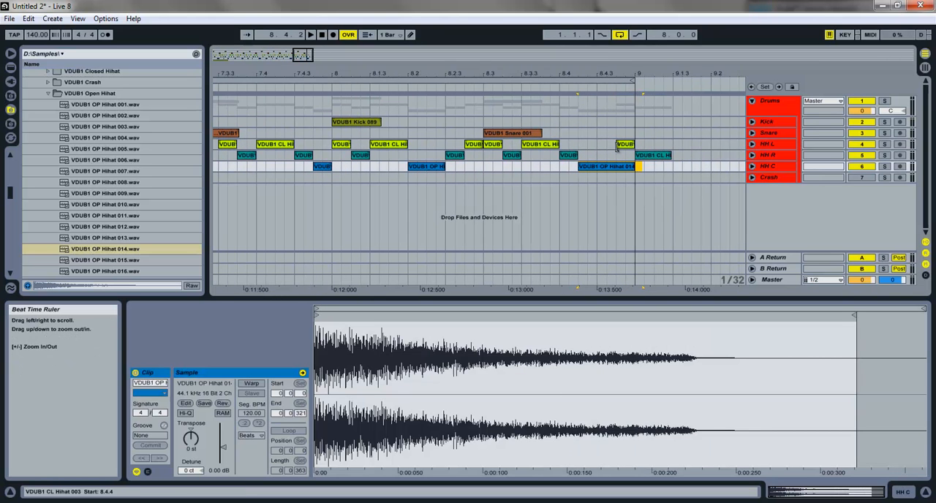
pyautogui.moveTo(633, 167); pyautogui.dragTo(418, 150)
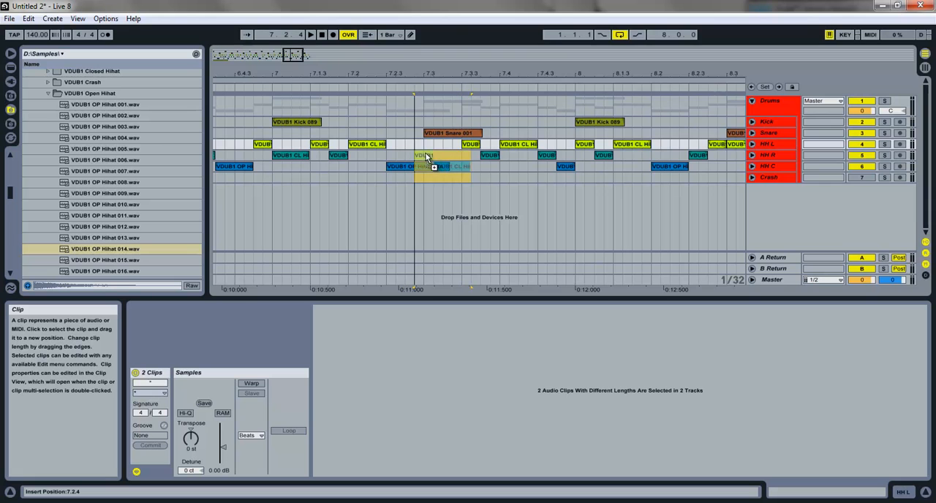
pyautogui.moveTo(420, 146); pyautogui.dragTo(421, 145)
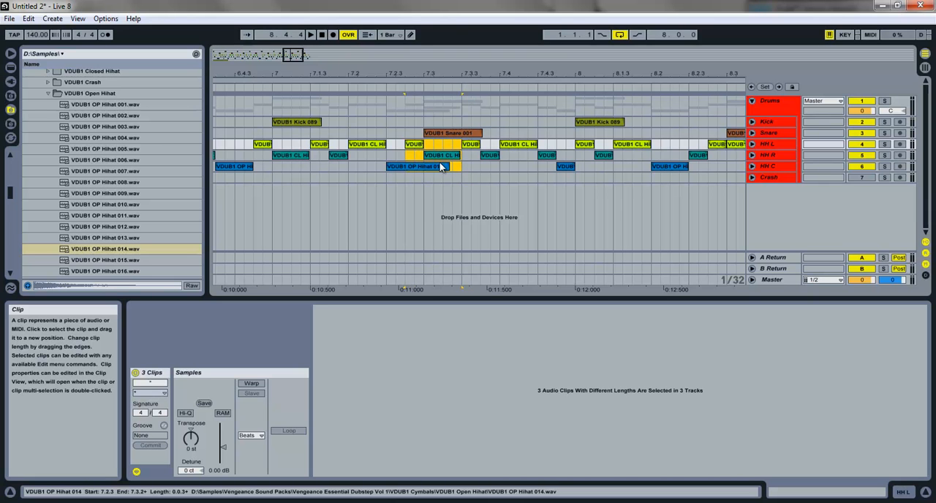
pyautogui.hotkey('ctrl', 'z')
# Step: Play the arrangement from bar 1 into bar 5 and delete the HH C open hi-hat at 4.4.2
pyautogui.moveTo(296, 59); pyautogui.dragTo(298, 60)
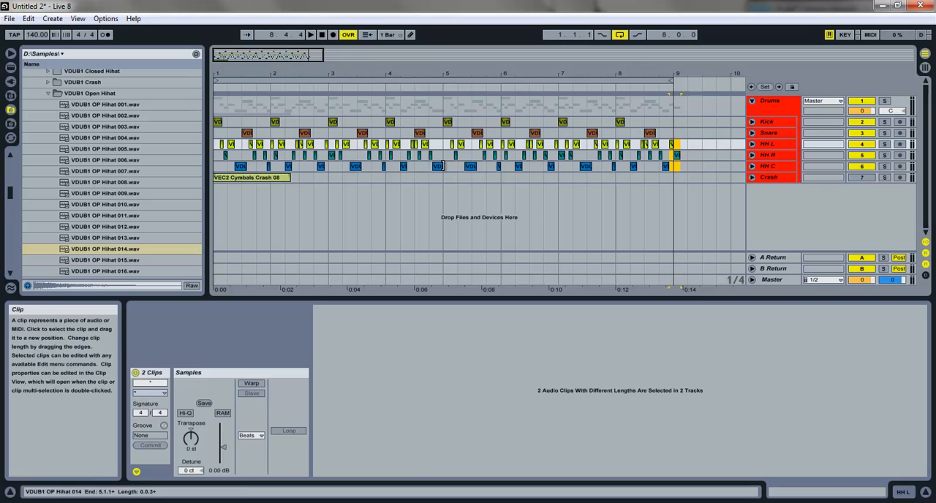
pyautogui.click(441, 166)
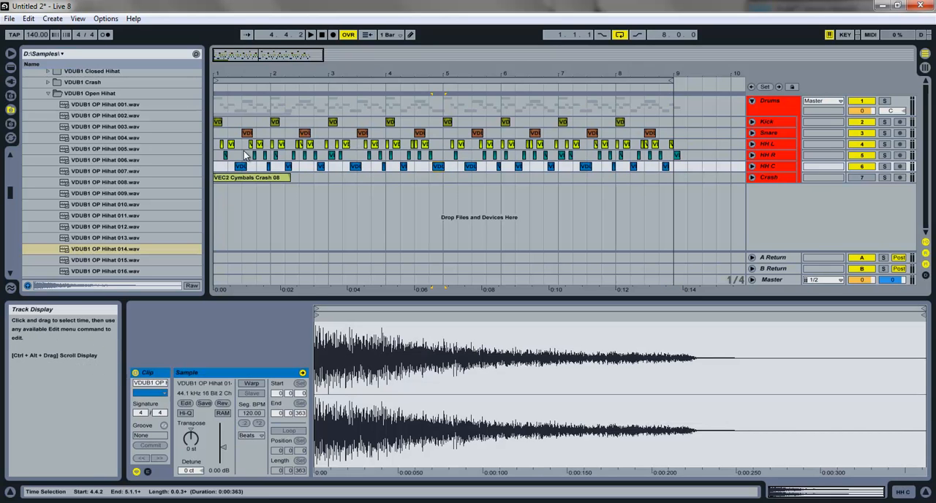
pyautogui.click(216, 166)
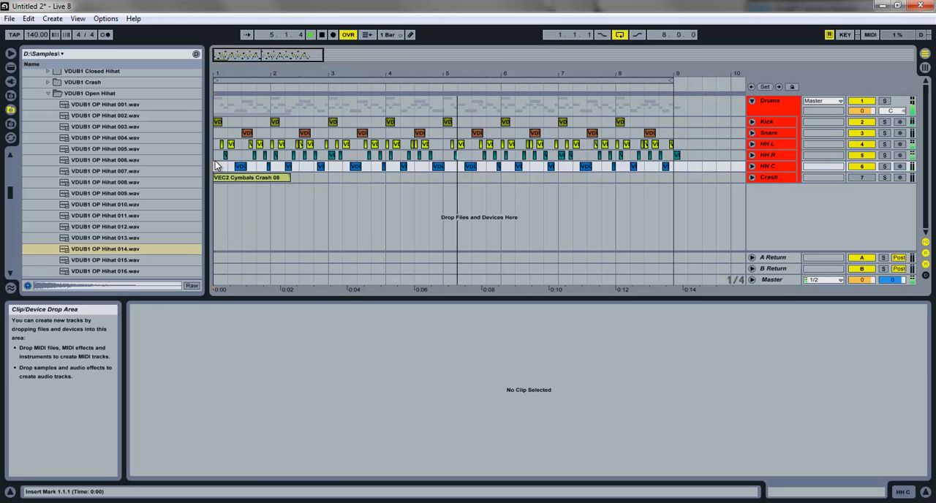
pyautogui.press('space')
pyautogui.click(437, 166)
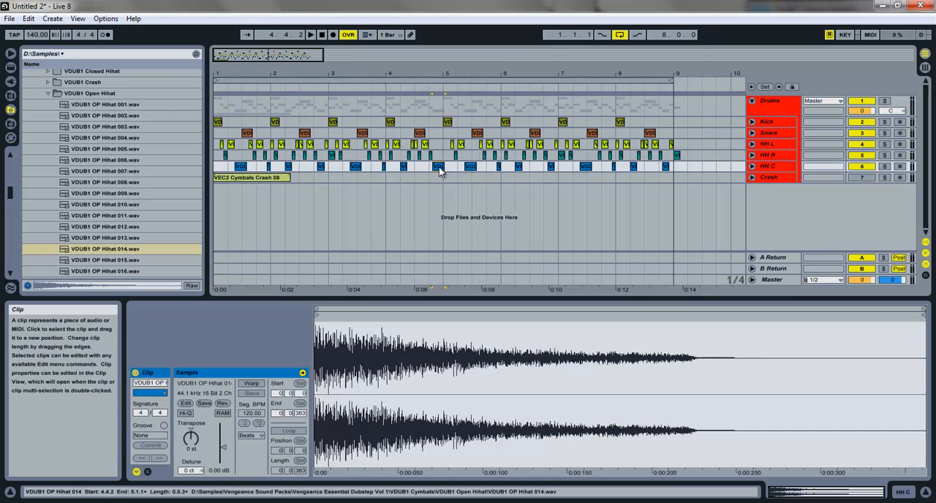
pyautogui.press('Delete')
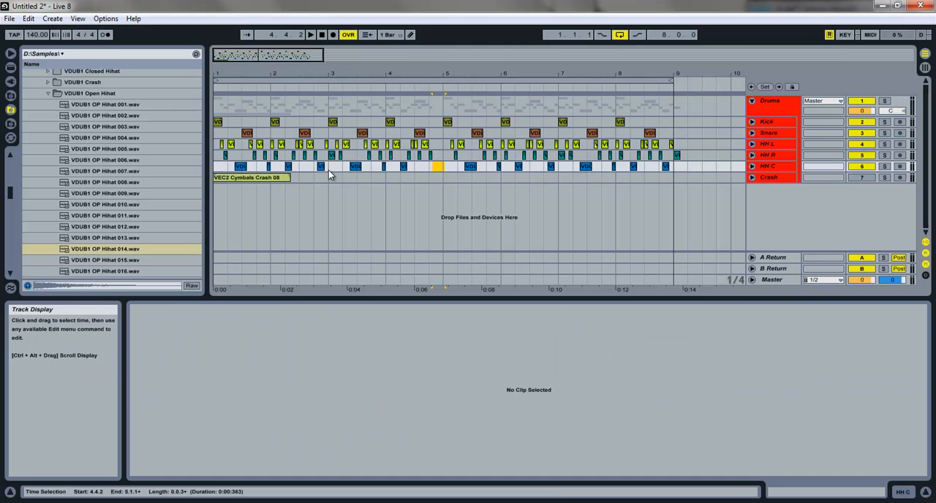
# Step: Play the drums from 3.2.3 and again from bar 1 to check the hi-hats leading into bar 5
pyautogui.click(352, 167)
pyautogui.press('space')
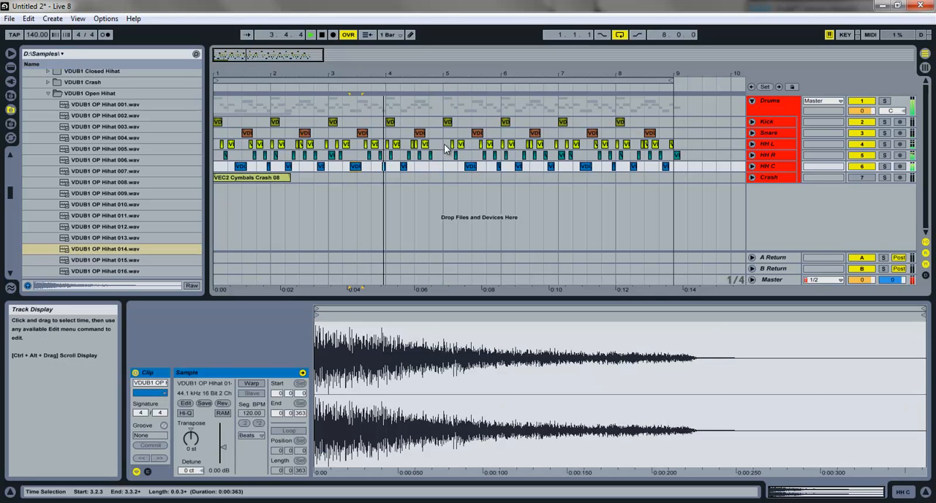
pyautogui.press('space')
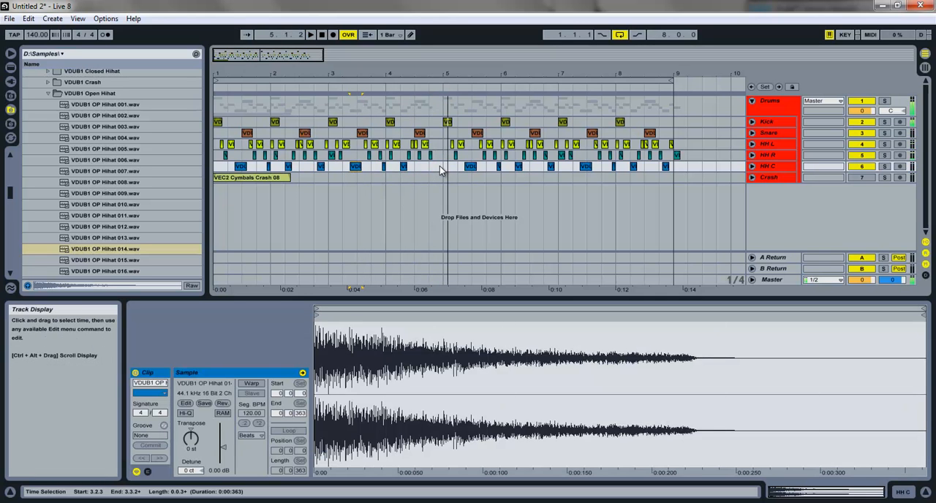
pyautogui.click(213, 154)
pyautogui.press('space')
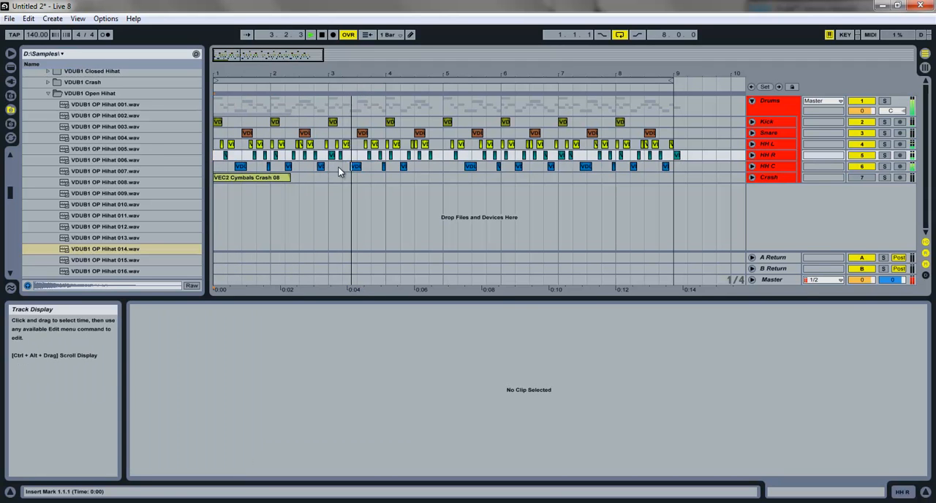
# Step: Delete all hi-hat clips from bar 5 to 9.2.1 and play the drums from 3.4.1
pyautogui.moveTo(448, 170); pyautogui.dragTo(688, 149)
pyautogui.press('Delete')
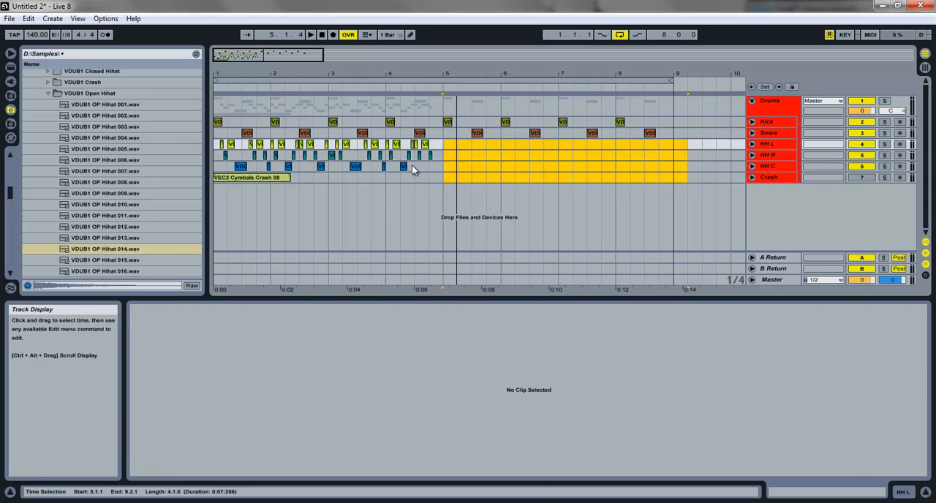
pyautogui.click(375, 169)
pyautogui.press('space')
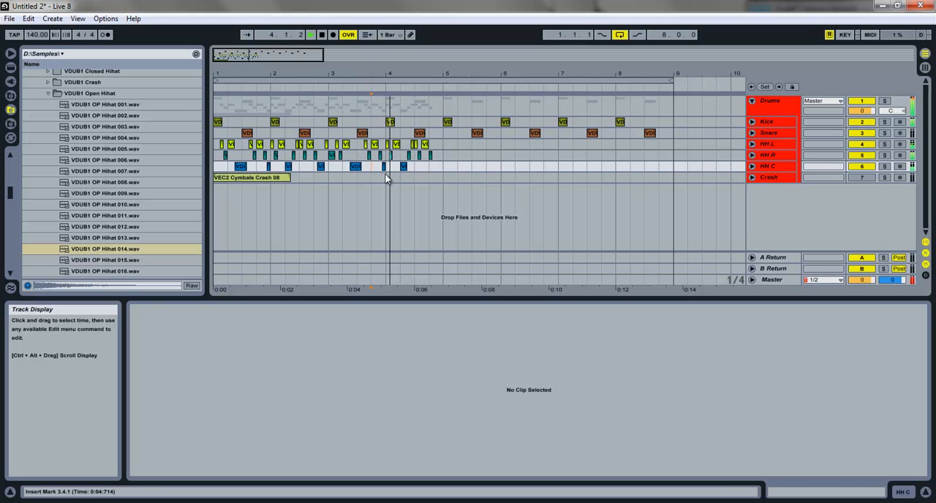
pyautogui.press('space')
# Step: Copy the three-track hi-hat transition at 2.4.2–3.1.2 to 4.4.2, copy the four-bar hi-hat pattern to bar 5, and play it
pyautogui.moveTo(329, 170); pyautogui.dragTo(323, 131)
pyautogui.click(321, 166)
pyautogui.keyDown('shift'); pyautogui.click(332, 156); pyautogui.keyUp('shift')
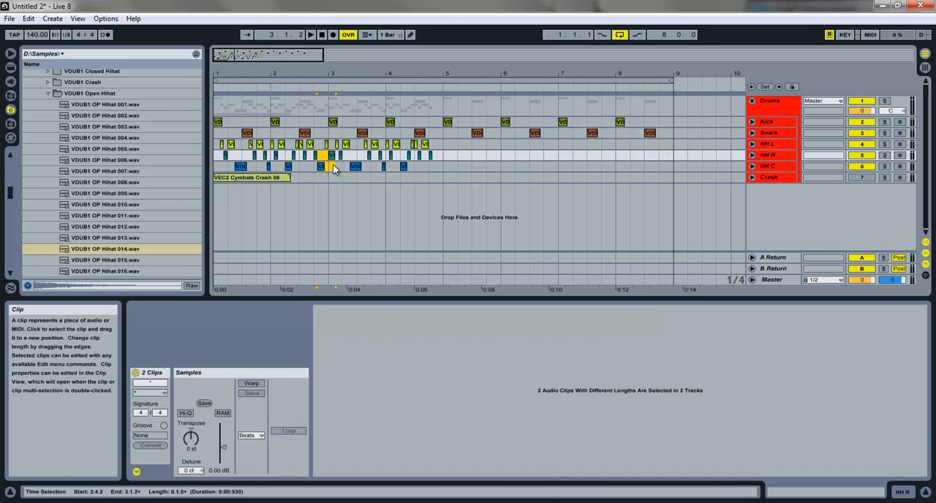
pyautogui.keyDown('shift'); pyautogui.click(333, 144); pyautogui.keyUp('shift')
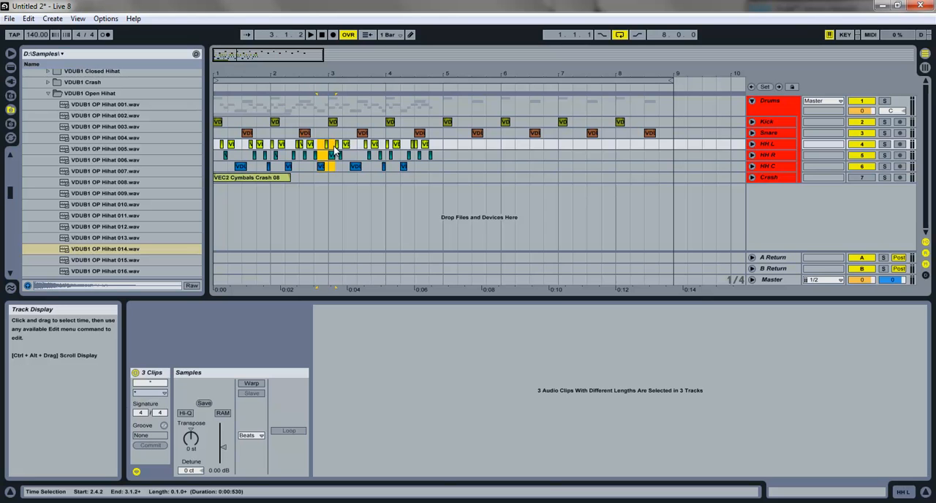
pyautogui.moveTo(322, 168); pyautogui.dragTo(463, 143)
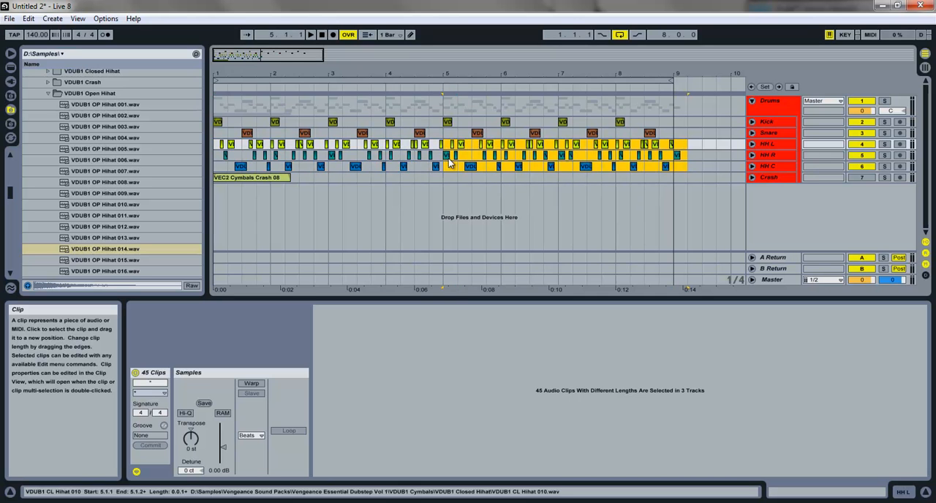
pyautogui.moveTo(318, 74); pyautogui.dragTo(304, 53)
pyautogui.press('space')
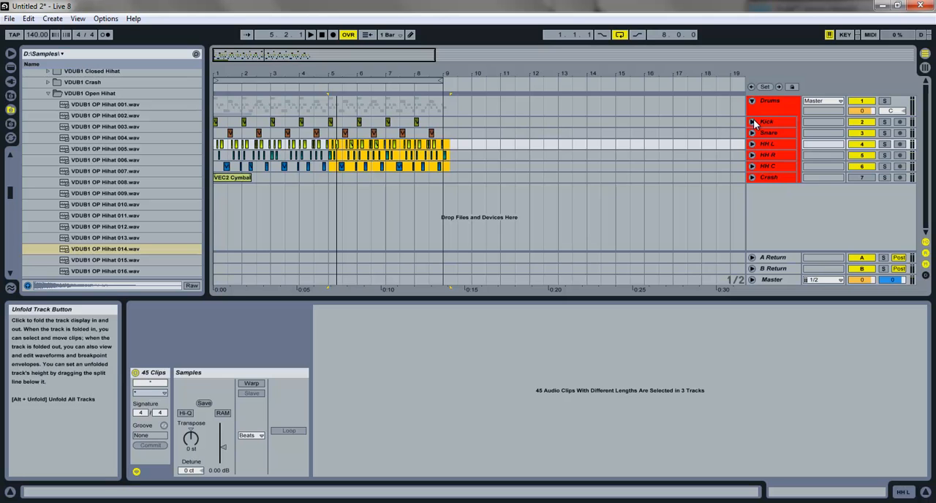
# Step: Unfold the Kick, Snare, HH L, HH R, HH C and Crash tracks and enlarge the arrangement area to show their mixer controls
pyautogui.click(752, 123)
pyautogui.click(751, 173)
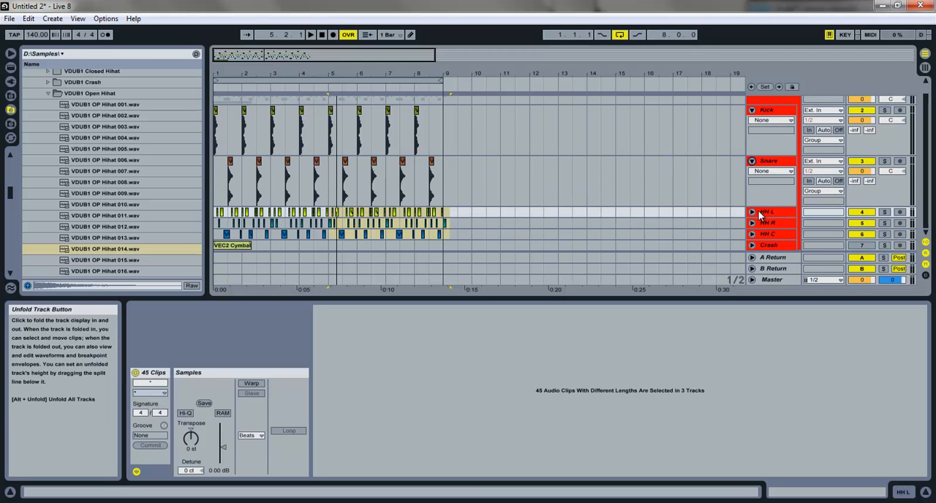
pyautogui.click(778, 213)
pyautogui.keyDown('shift'); pyautogui.click(786, 245); pyautogui.keyUp('shift')
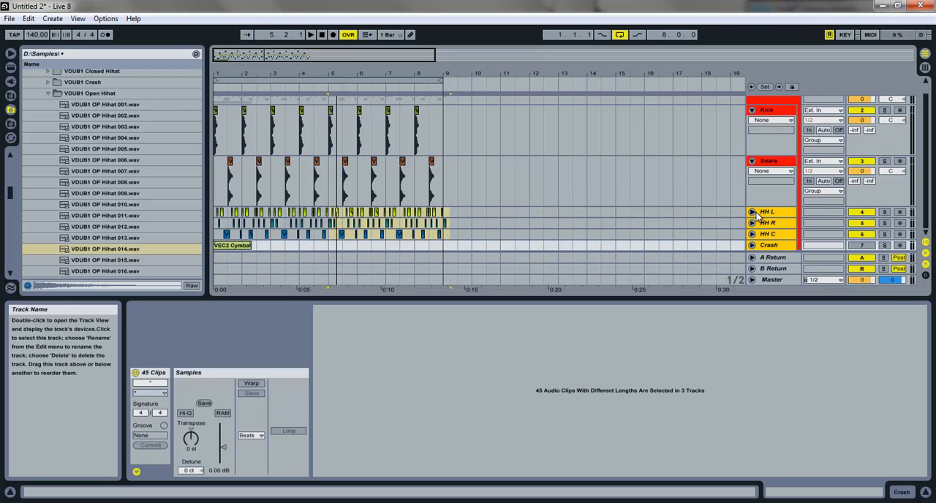
pyautogui.click(751, 212)
pyautogui.scroll(-3, 768, 204)
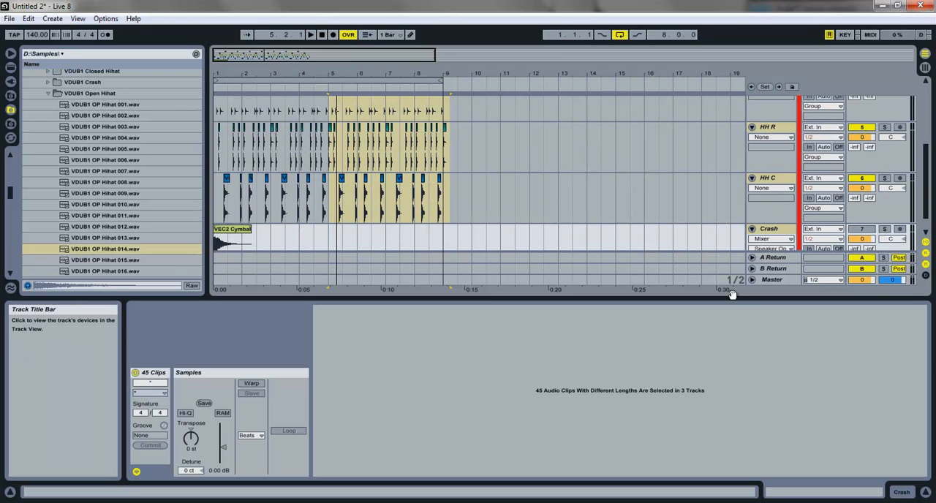
pyautogui.moveTo(731, 294); pyautogui.dragTo(731, 362)
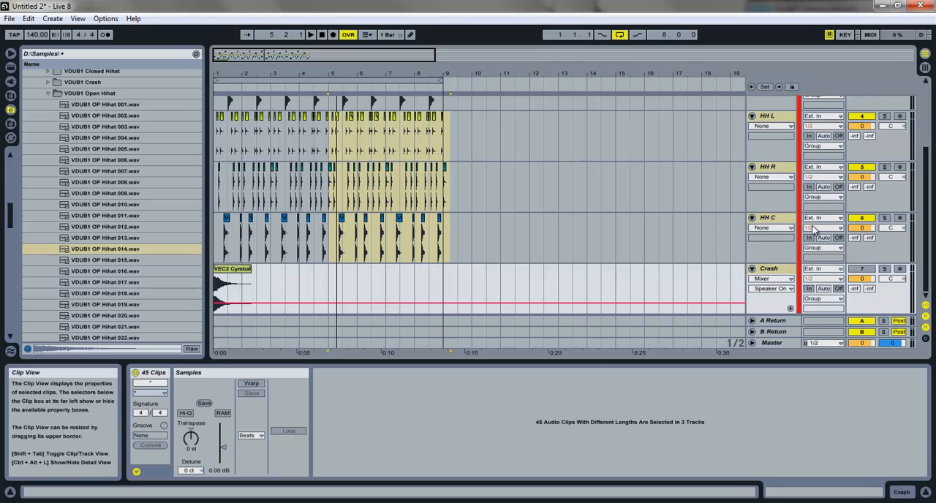
# Step: Pan the HH L track to 27L and the HH R track to 25R
pyautogui.click(786, 154)
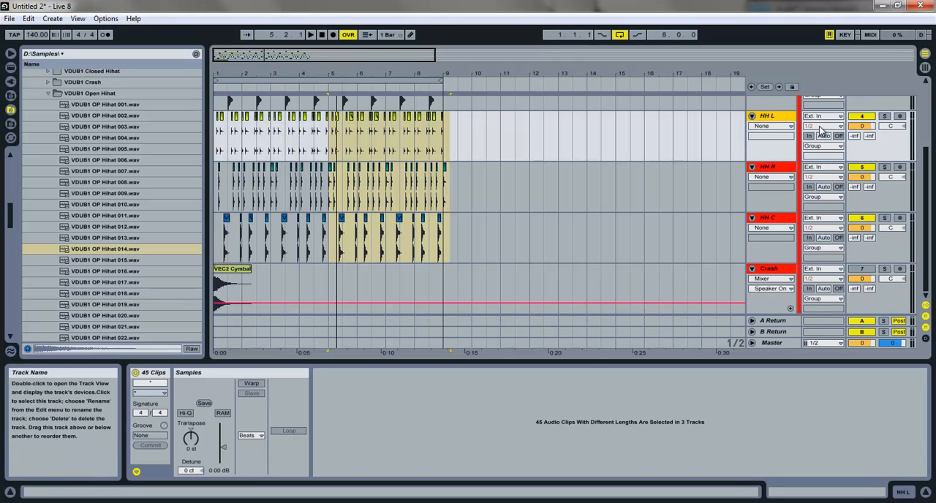
pyautogui.moveTo(890, 130); pyautogui.dragTo(893, 128)
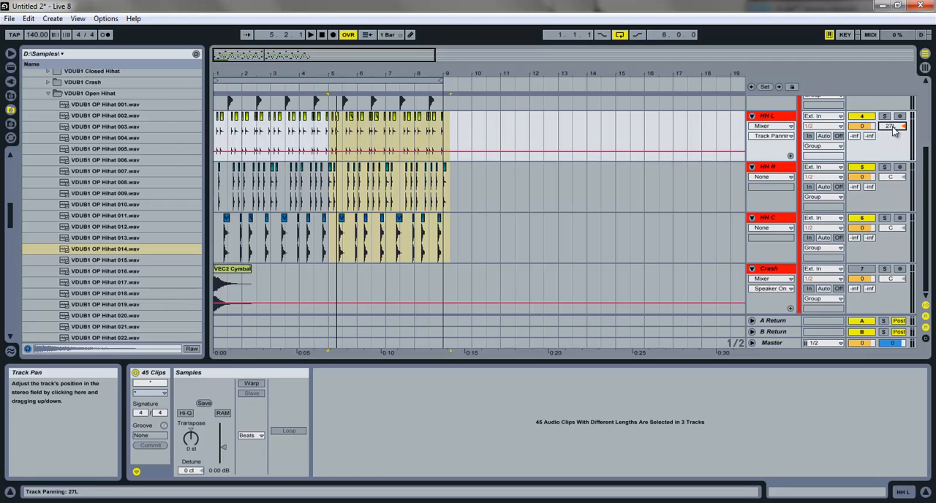
pyautogui.moveTo(894, 180); pyautogui.dragTo(898, 180)
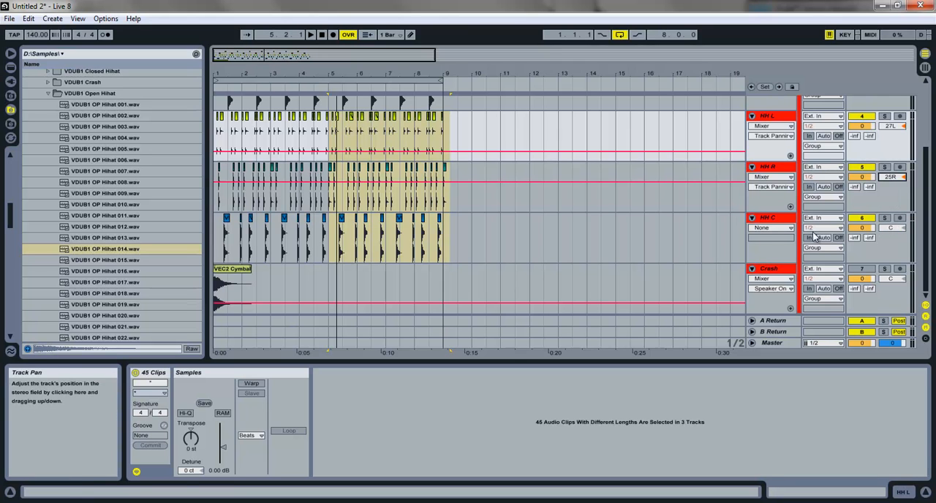
# Step: Play the panned hi-hats, try the HH C track volume at -9.4 dB, and reset it to 0 dB
pyautogui.press('space')
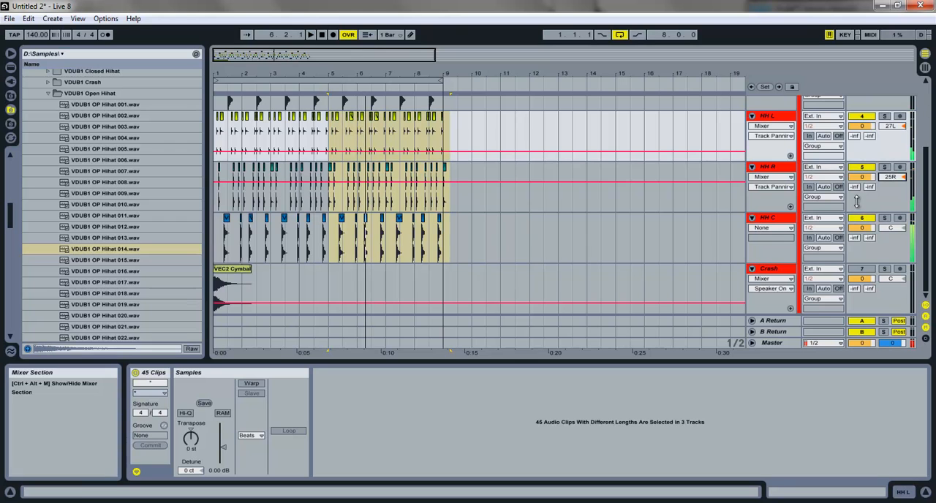
pyautogui.moveTo(862, 227); pyautogui.dragTo(863, 231)
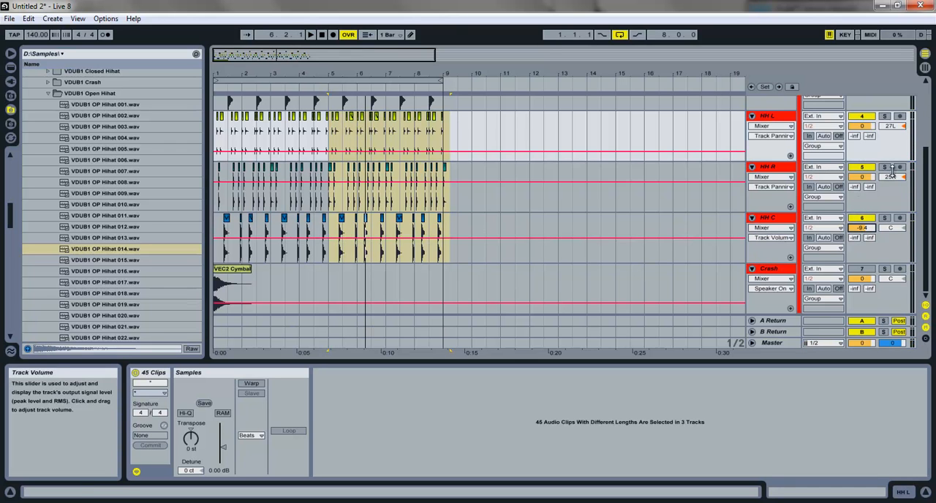
pyautogui.press('Return')
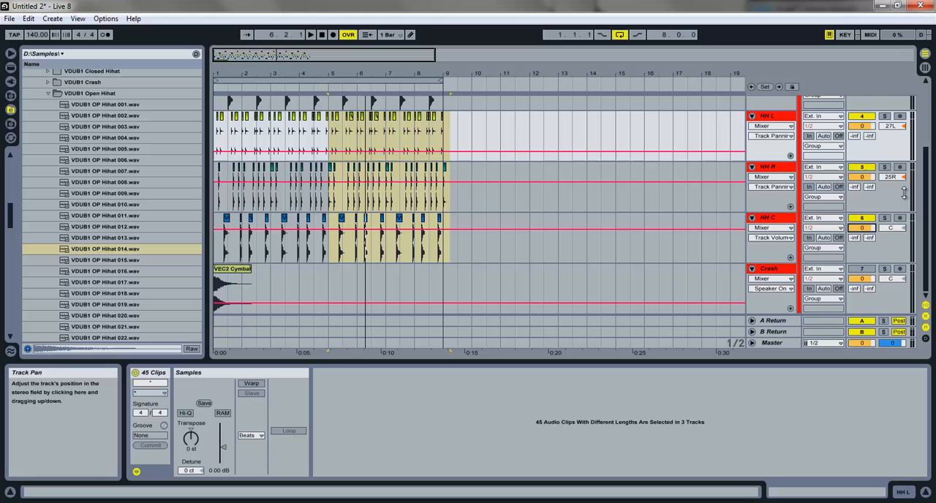
# Step: Show the Session View mixer with full-height volume faders and widen the Drums group and its six tracks to reveal their dB scales
pyautogui.click(922, 67)
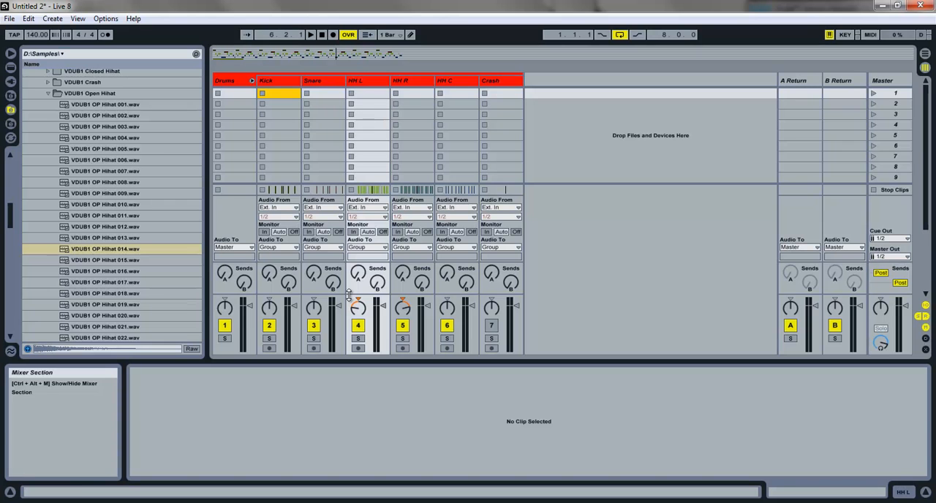
pyautogui.moveTo(298, 295); pyautogui.dragTo(301, 153)
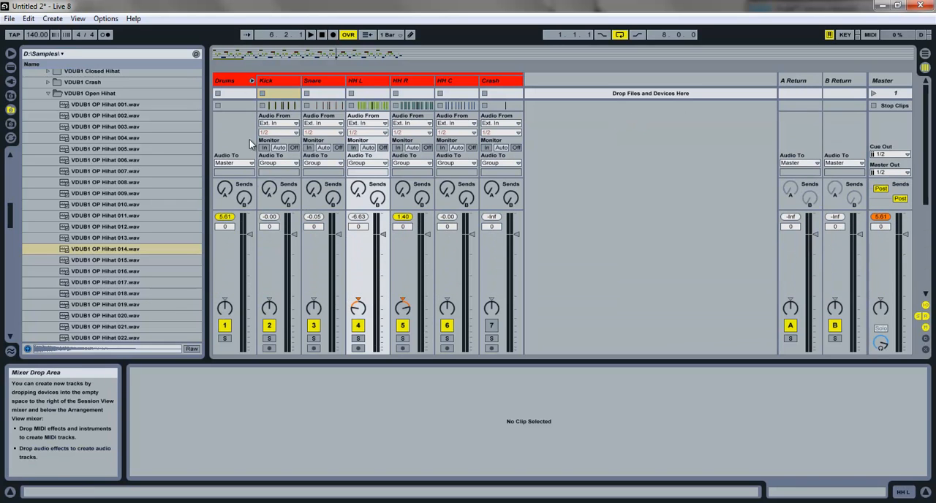
pyautogui.click(239, 83)
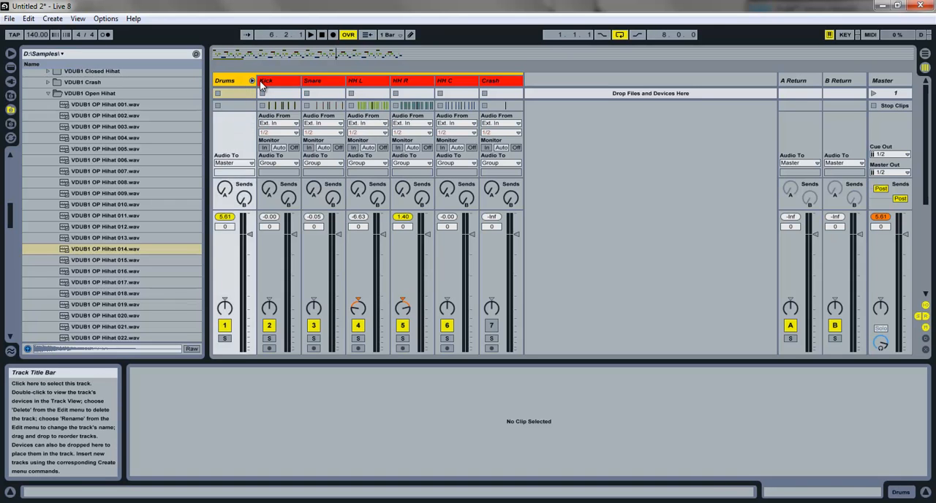
pyautogui.click(262, 84)
pyautogui.hotkey('ctrl', 'a')
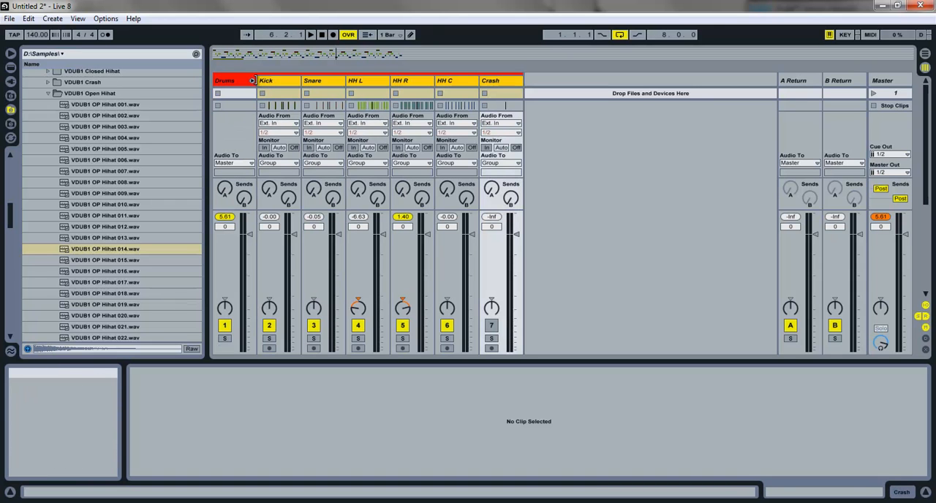
pyautogui.click(256, 81)
pyautogui.click(262, 82)
pyautogui.hotkey('ctrl', 'a')
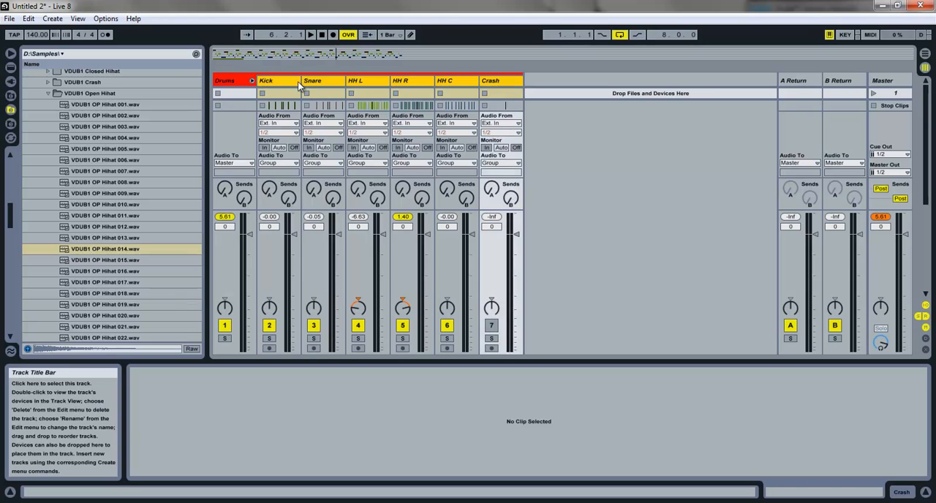
pyautogui.moveTo(301, 81); pyautogui.dragTo(305, 81)
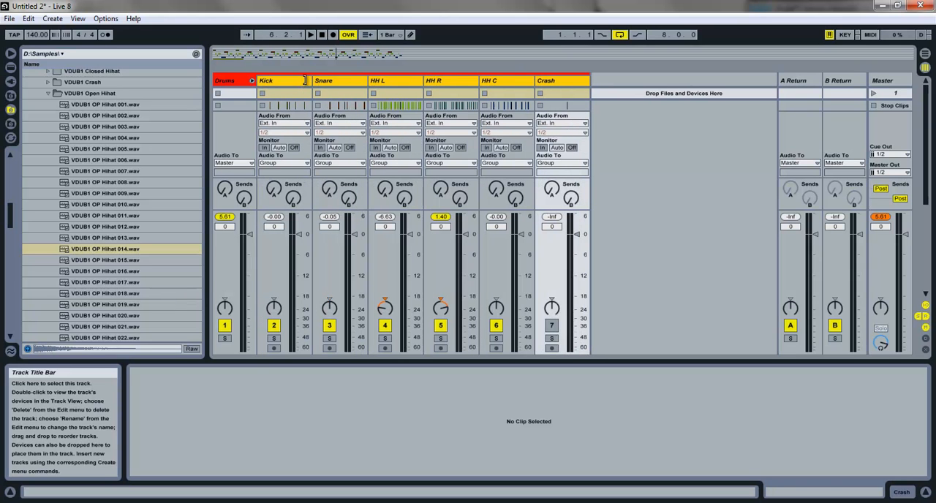
pyautogui.click(256, 81)
pyautogui.moveTo(260, 82); pyautogui.dragTo(272, 82)
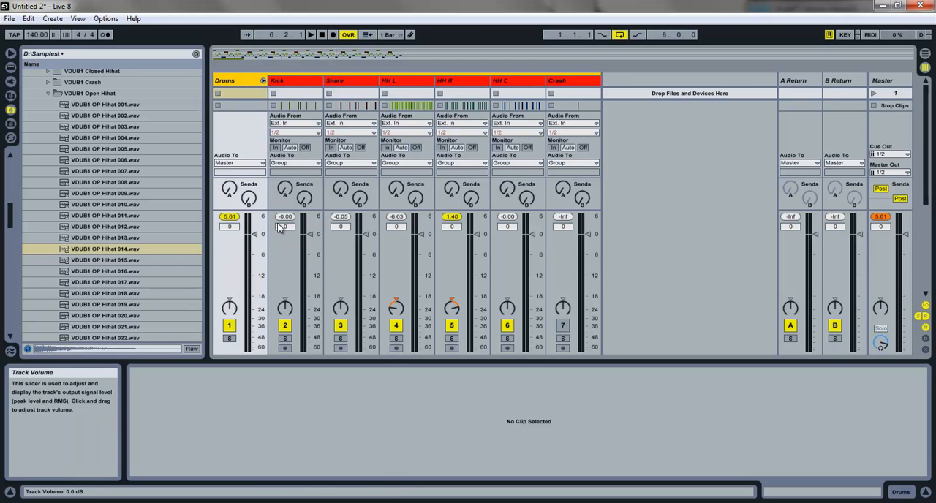
pyautogui.hotkey('ctrl', 'z')
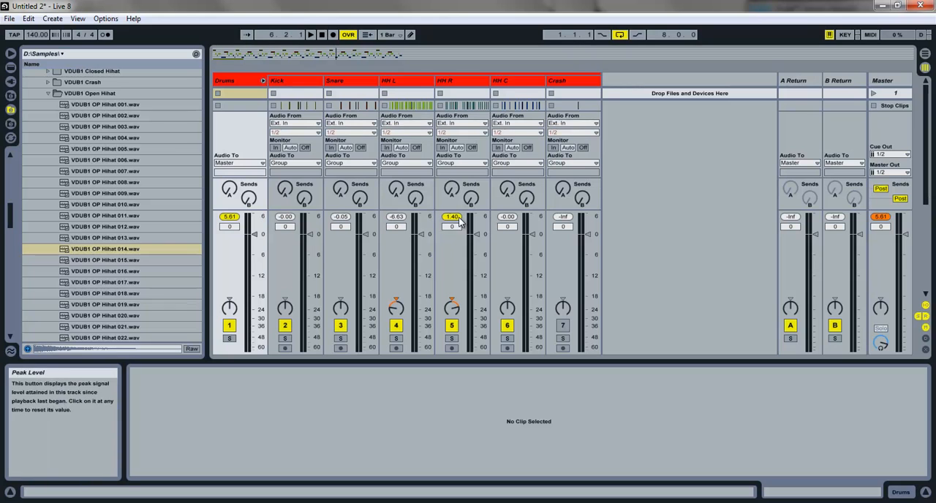
# Step: Reset the peak level readings of the Drums, Kick, Snare, HH L and HH R tracks
pyautogui.click(398, 217)
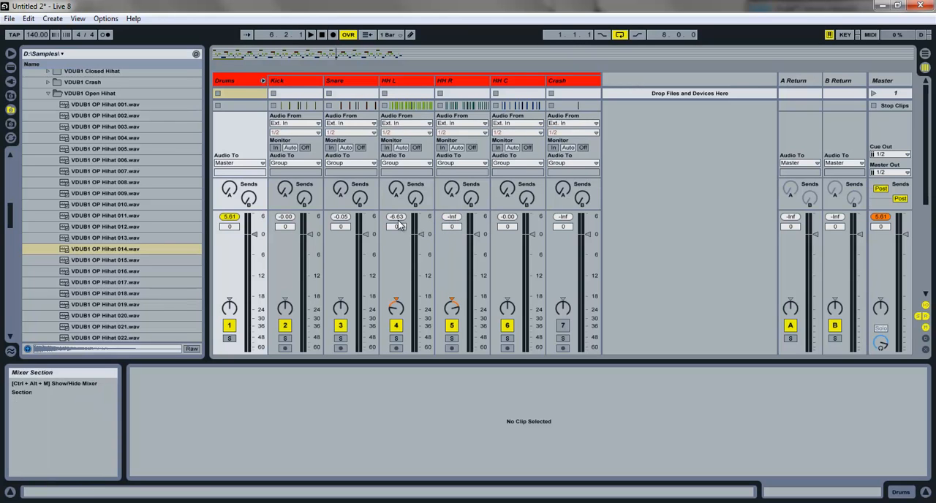
pyautogui.click(341, 217)
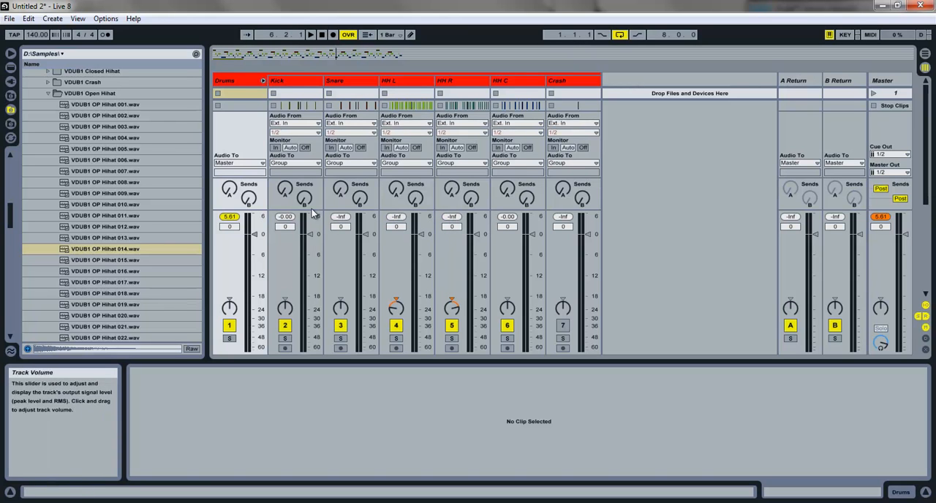
pyautogui.click(288, 217)
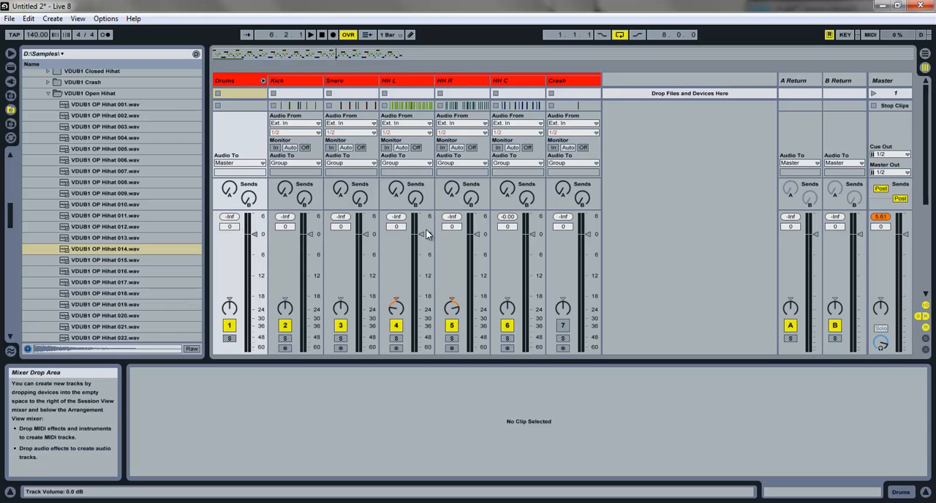
# Step: Play the drums and lower the Kick track volume to -8.5 dB
pyautogui.press('space')
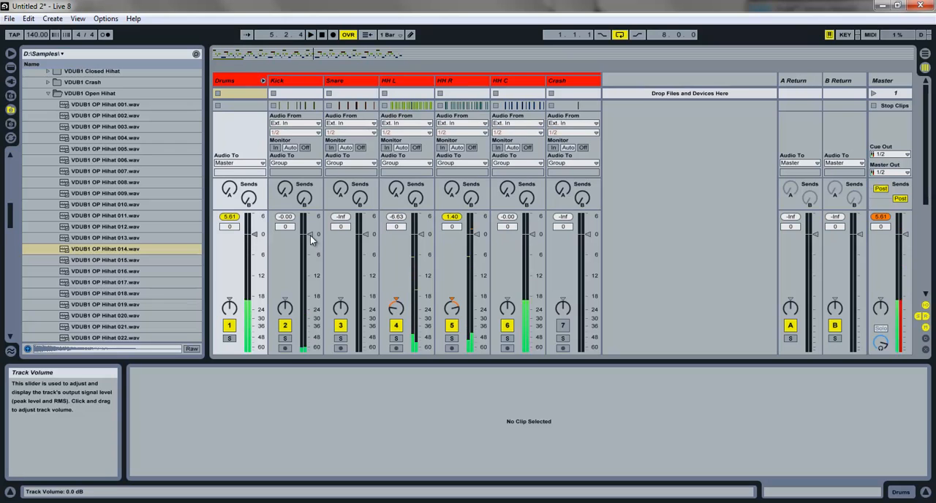
pyautogui.moveTo(308, 234); pyautogui.dragTo(308, 267)
pyautogui.press('space')
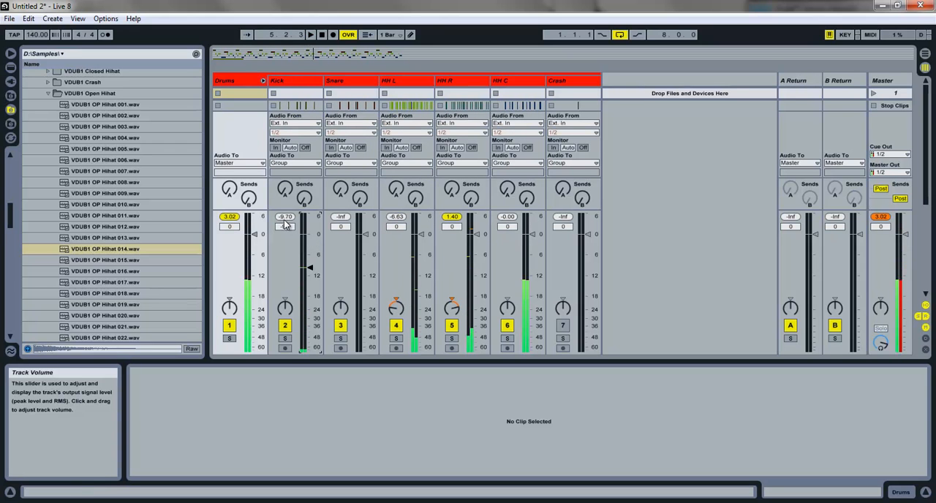
pyautogui.press('space')
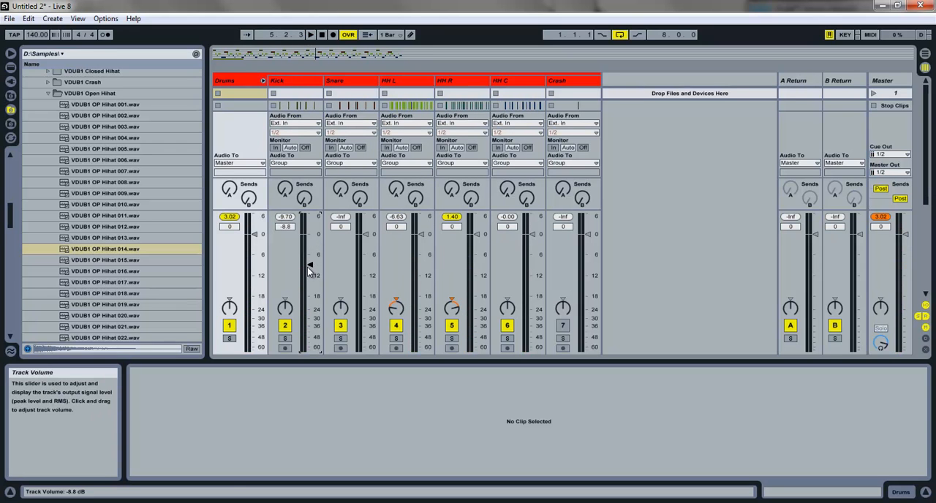
pyautogui.moveTo(307, 267); pyautogui.dragTo(307, 269)
pyautogui.press('space')
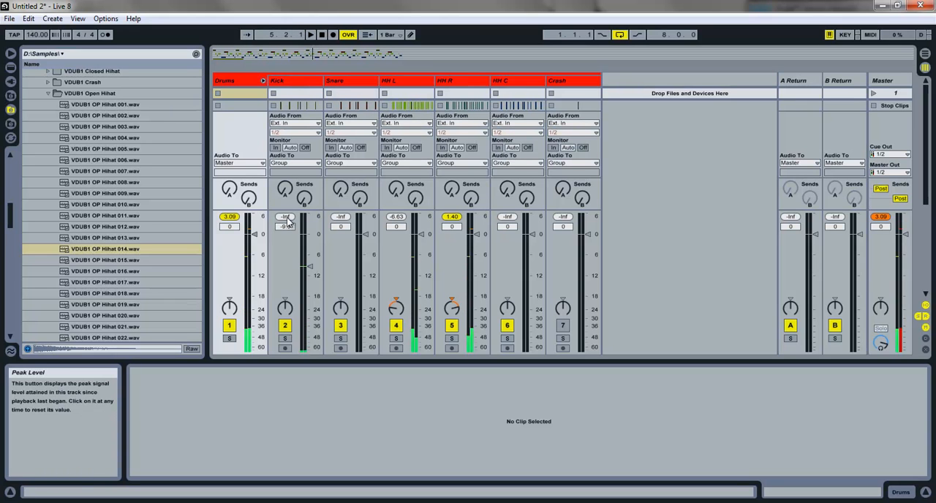
pyautogui.moveTo(307, 264); pyautogui.dragTo(307, 262)
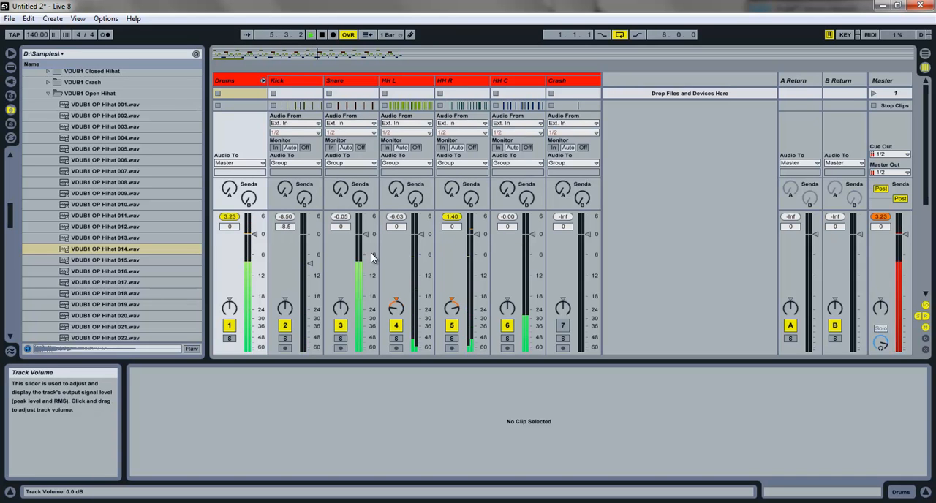
# Step: Set the track volumes to -9.0 dB for Snare, -17.5 dB for HH L, -25.3 dB for HH R and -20.0 dB for HH C
pyautogui.moveTo(376, 236); pyautogui.dragTo(363, 266)
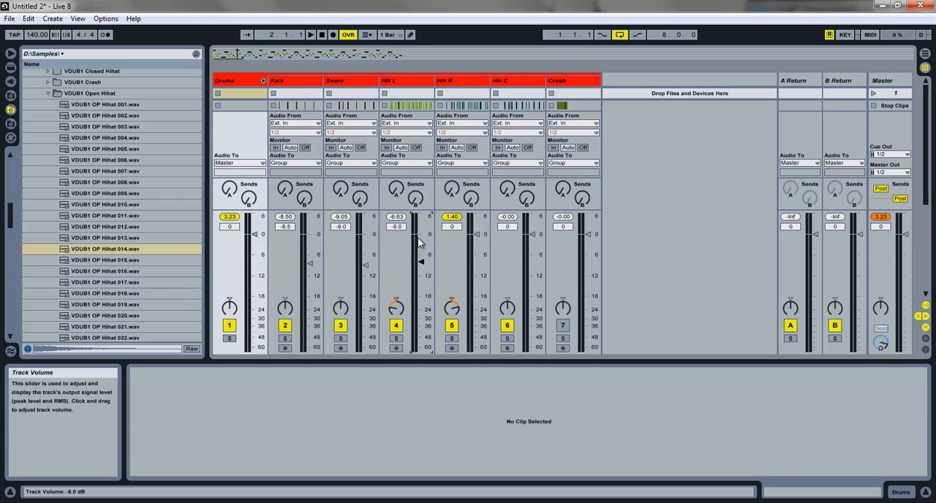
pyautogui.moveTo(476, 236); pyautogui.dragTo(532, 307)
pyautogui.moveTo(476, 303); pyautogui.dragTo(476, 309)
pyautogui.moveTo(423, 294); pyautogui.dragTo(421, 294)
pyautogui.moveTo(476, 307); pyautogui.dragTo(531, 303)
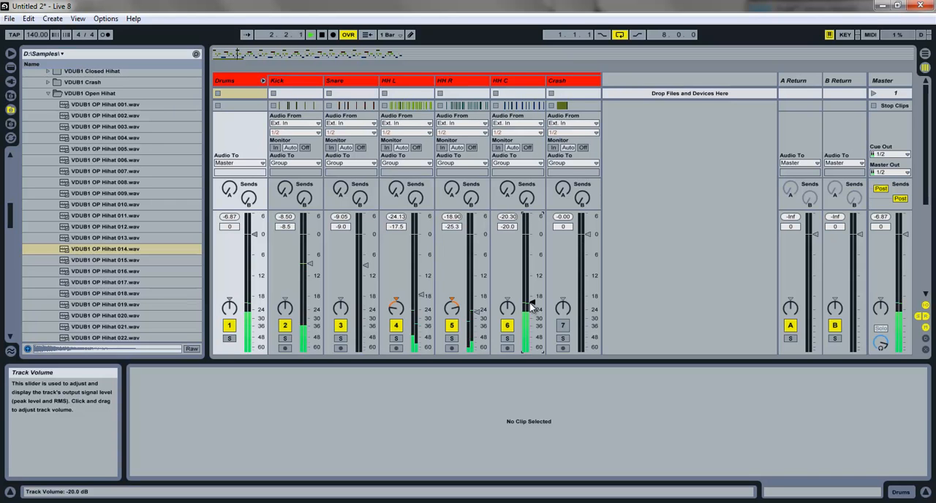
# Step: Activate the Crash track and set its volume to -15.0 dB while playing the arrangement from the start
pyautogui.moveTo(587, 235); pyautogui.dragTo(587, 278)
pyautogui.click(562, 326)
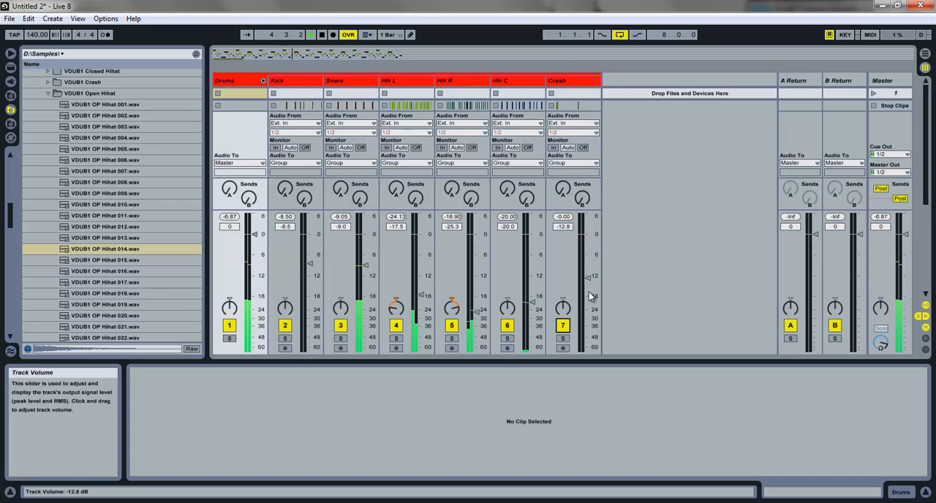
pyautogui.click(320, 36)
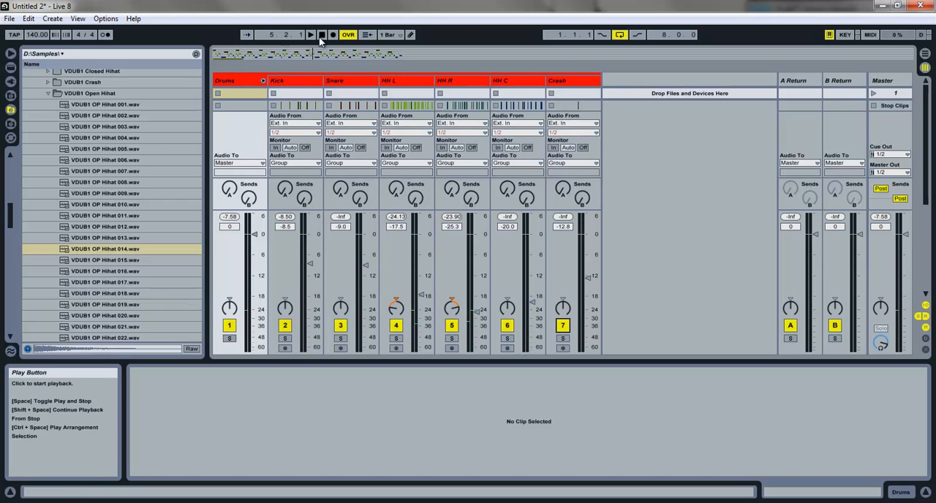
pyautogui.press('space')
pyautogui.moveTo(587, 280)
pyautogui.mouseDown()
pyautogui.moveTo(587, 295)
pyautogui.moveTo(589, 287)
pyautogui.mouseUp()
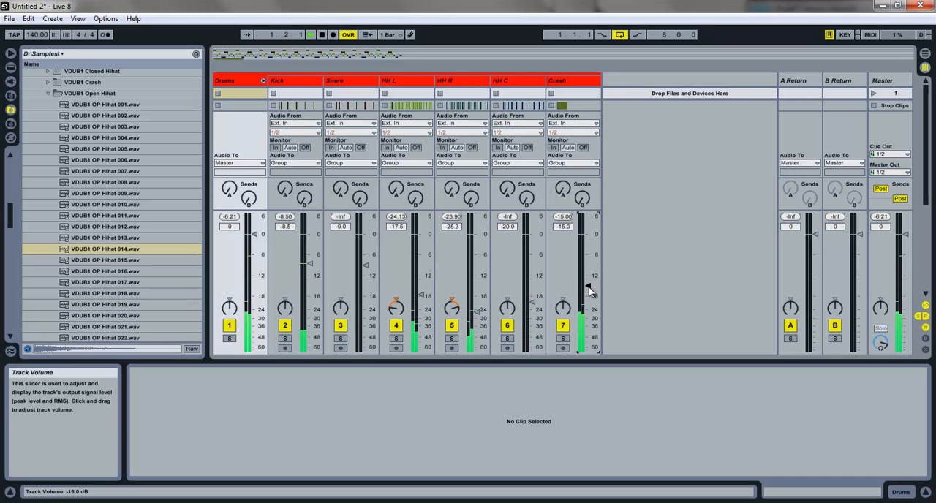
pyautogui.press('space')
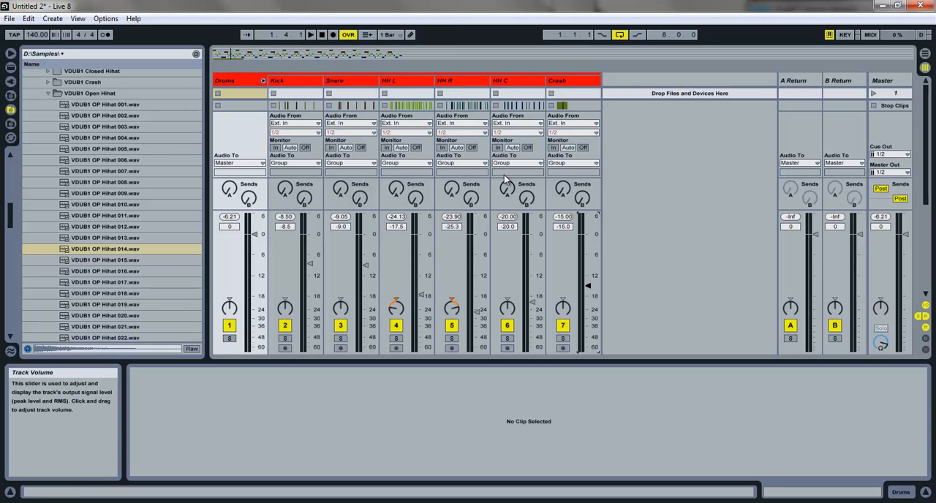
# Step: Fine-tune the hi-hat volumes during playback to -18.4 dB for HH L, -24.2 dB for HH R and -19.4 dB for HH C
pyautogui.press('space')
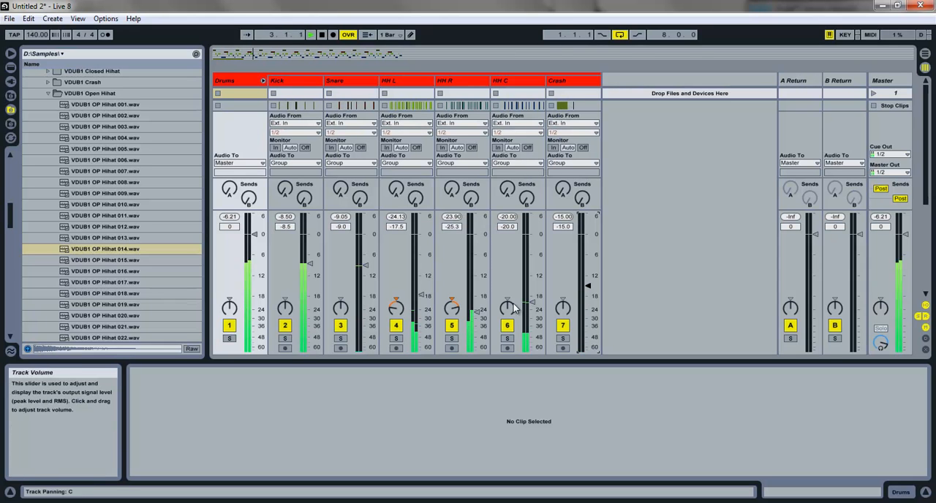
pyautogui.moveTo(480, 315); pyautogui.dragTo(481, 313)
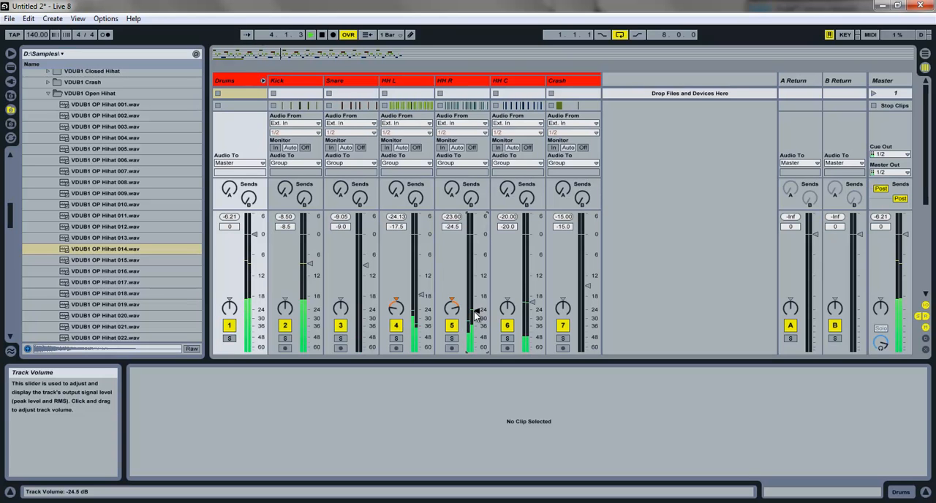
pyautogui.moveTo(419, 299); pyautogui.dragTo(422, 301)
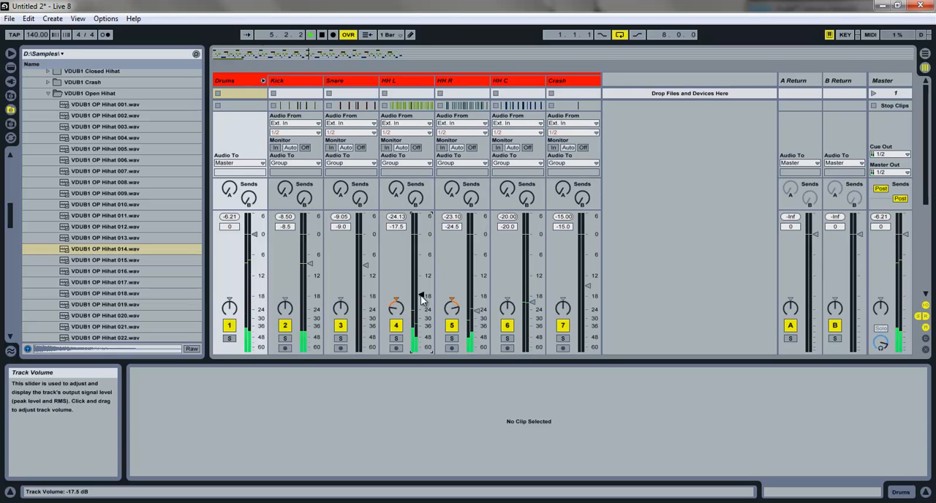
pyautogui.moveTo(477, 313); pyautogui.dragTo(530, 301)
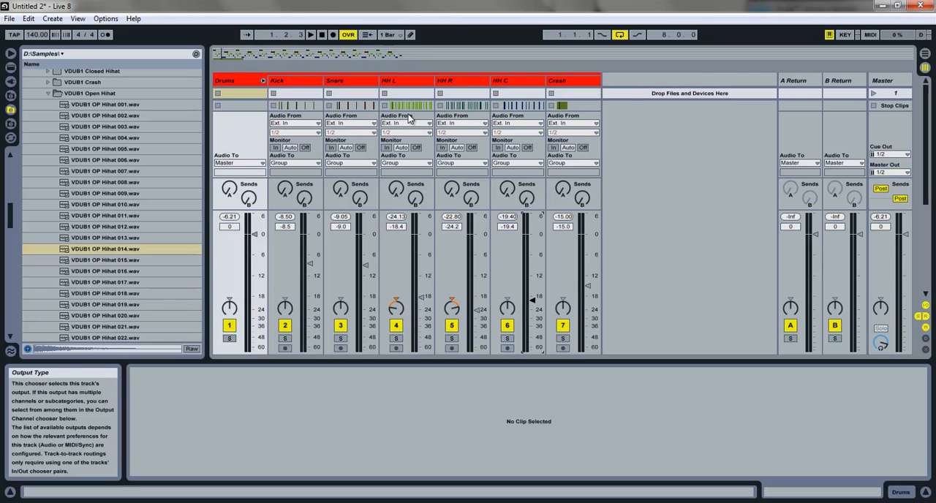
# Step: Add the Reverb audio effect from the Live Devices to return track A
pyautogui.click(800, 82)
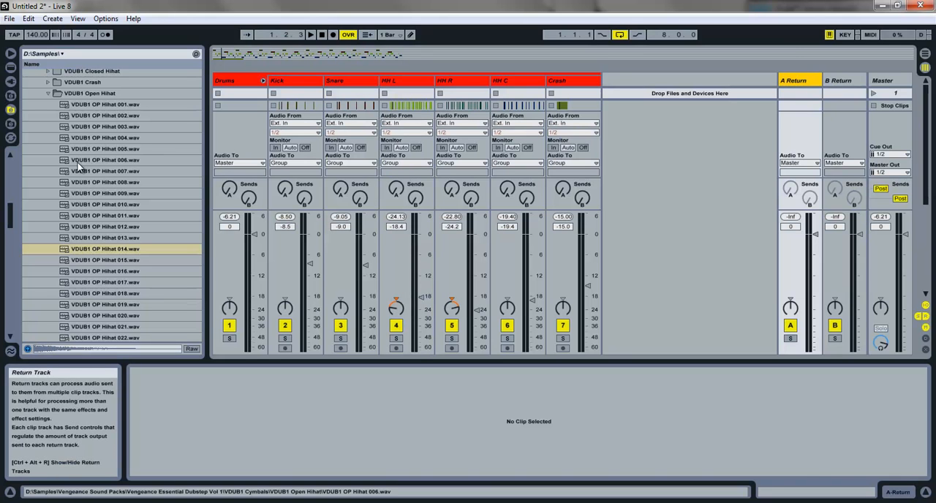
pyautogui.click(11, 66)
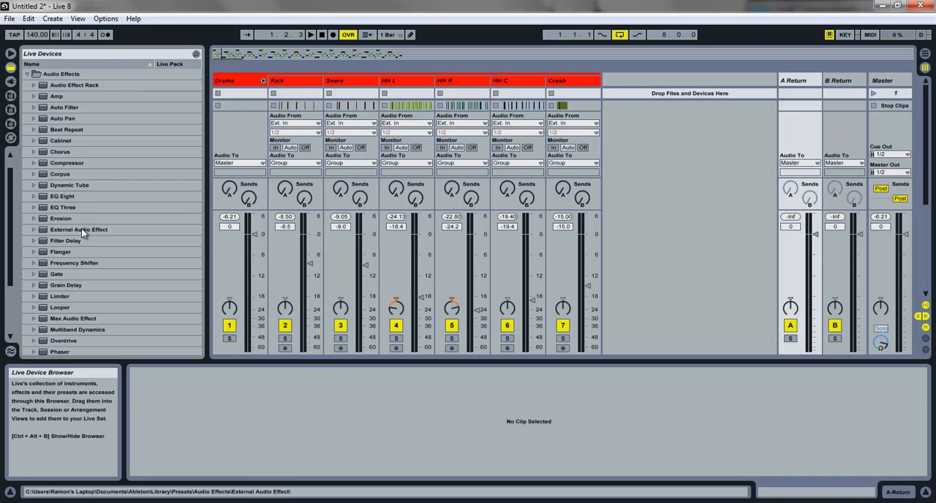
pyautogui.scroll(-5, 83, 233)
pyautogui.moveTo(52, 284); pyautogui.dragTo(794, 83)
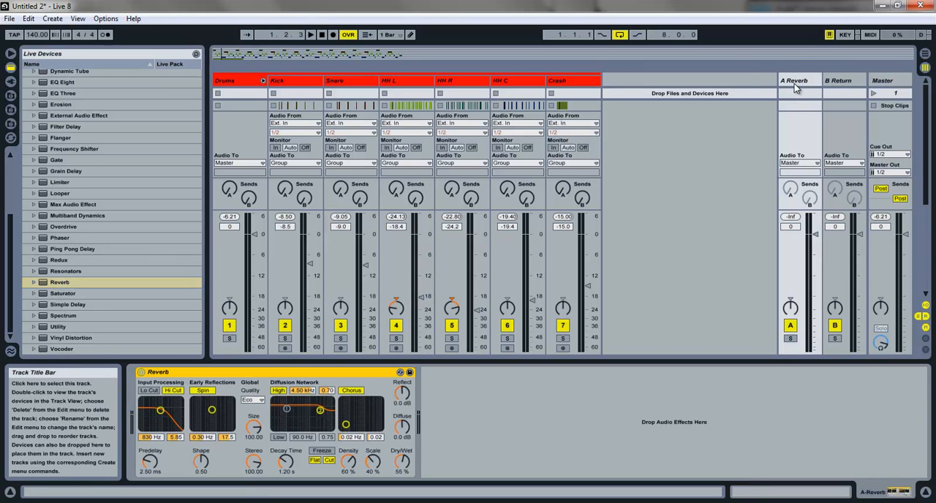
# Step: Set the Reverb's Quality to High and its Decay Time to 1.75 s
pyautogui.click(251, 400)
pyautogui.click(252, 430)
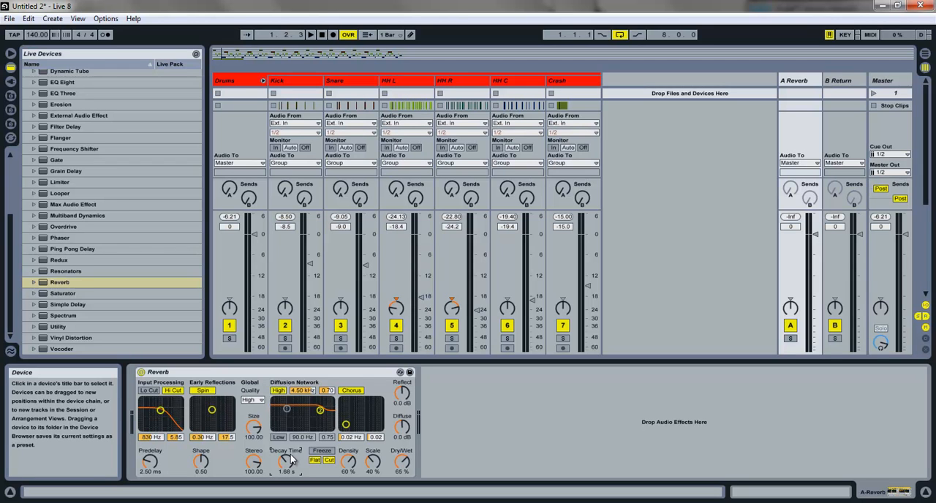
pyautogui.write('1')
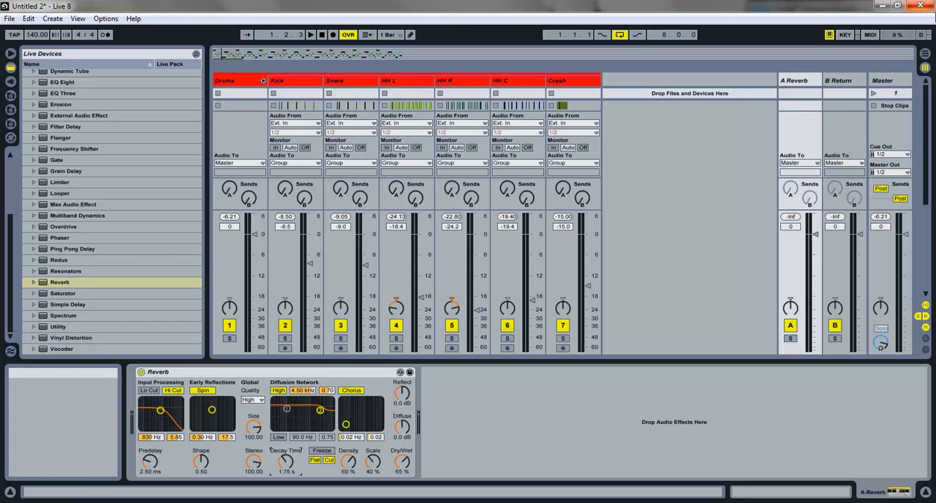
# Step: Return to the Arrangement View, solo the Kick track and set its send to A-Reverb to -25 dB during playback
pyautogui.click(925, 54)
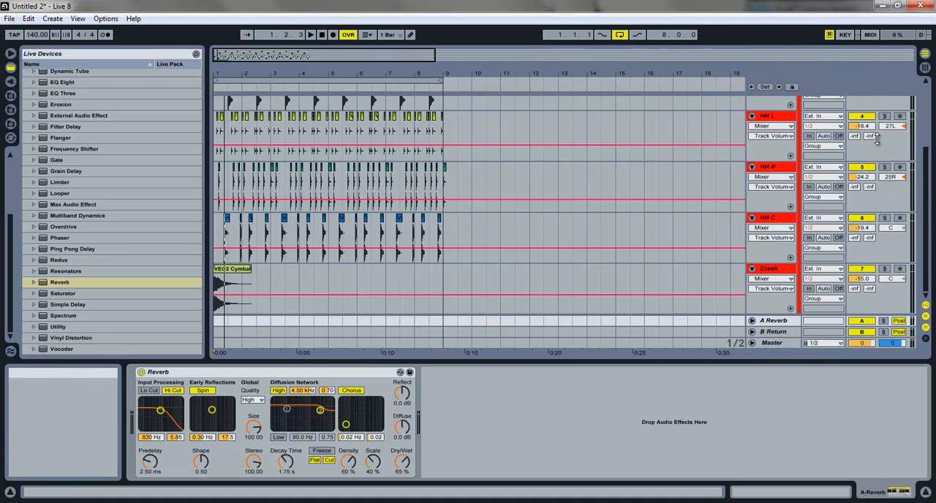
pyautogui.scroll(3, 766, 143)
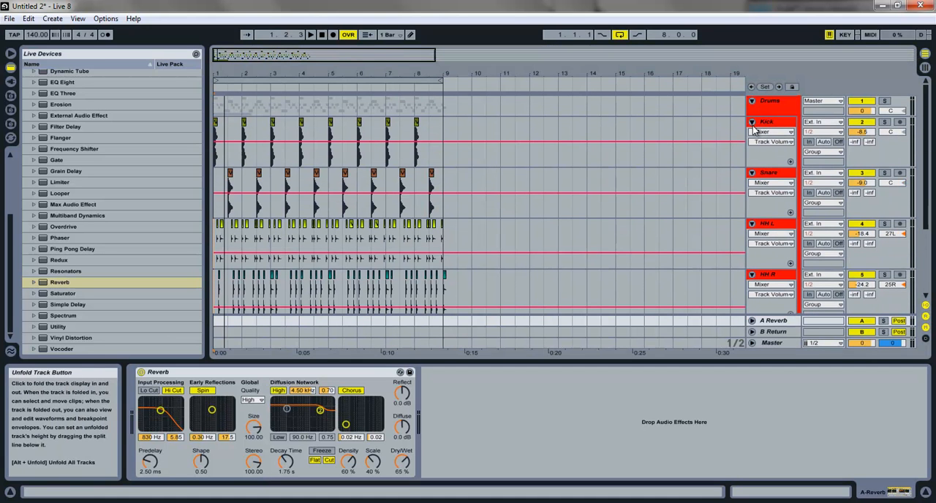
pyautogui.click(751, 122)
pyautogui.click(752, 123)
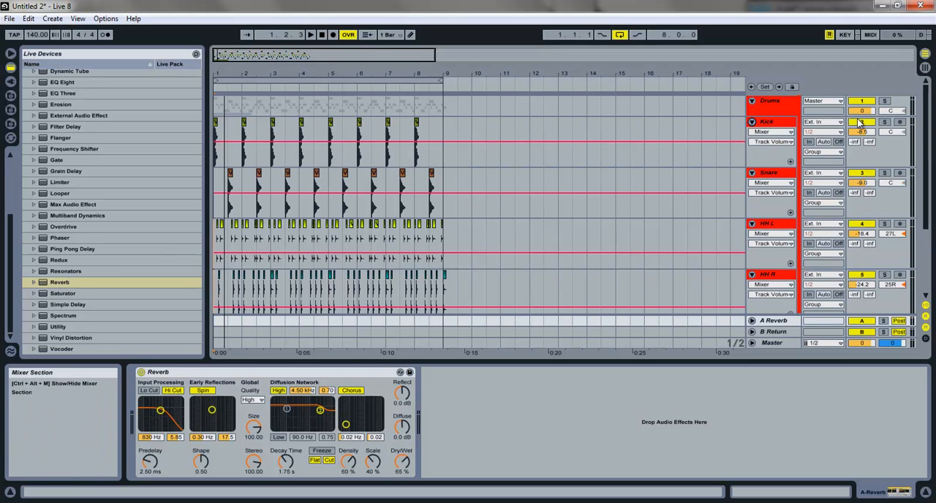
pyautogui.click(884, 121)
pyautogui.press('space')
pyautogui.moveTo(856, 146); pyautogui.dragTo(858, 147)
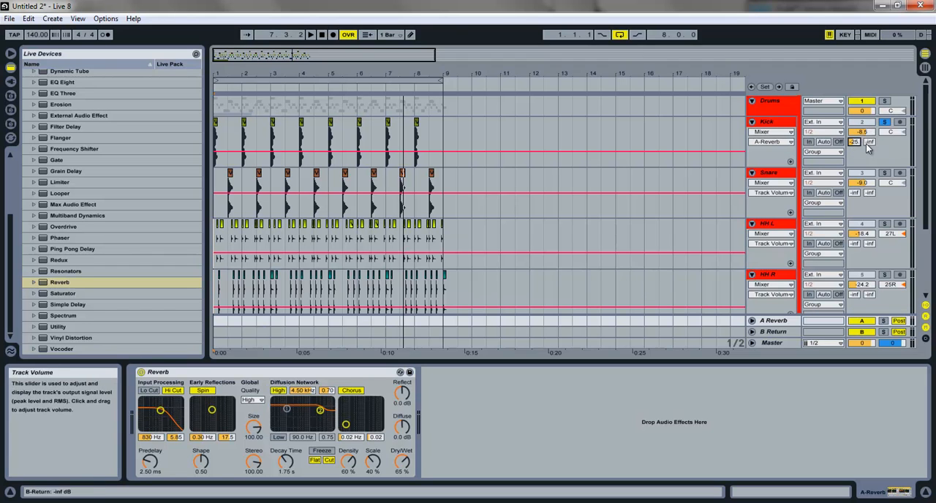
# Step: Solo the Snare track and set its send to A-Reverb to about -12 dB during playback
pyautogui.click(855, 193)
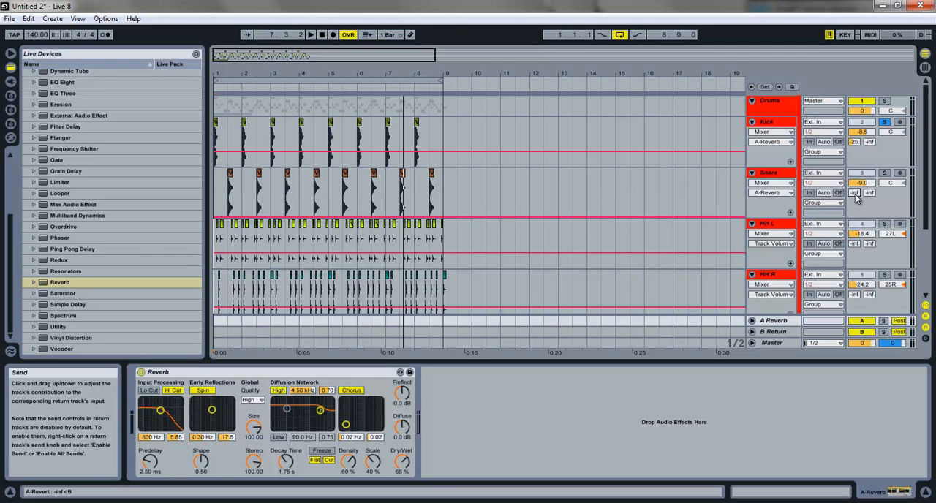
pyautogui.moveTo(855, 193); pyautogui.dragTo(855, 155)
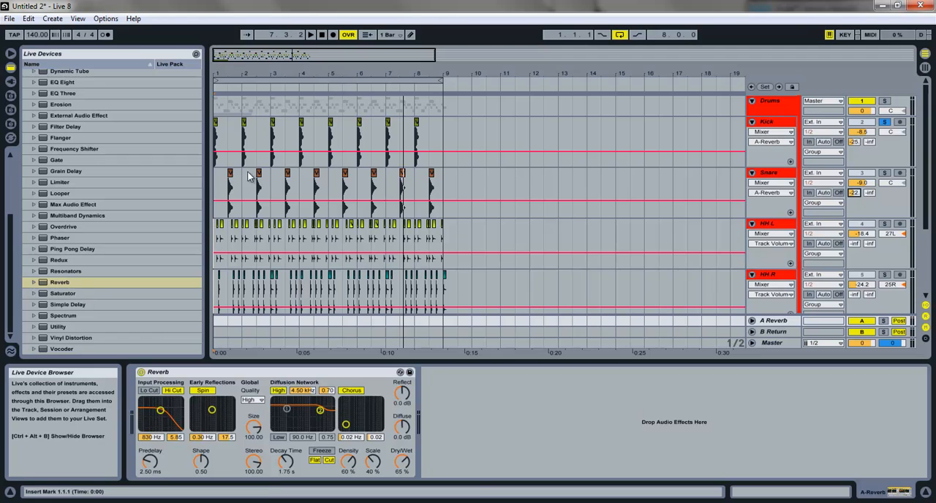
pyautogui.click(240, 192)
pyautogui.click(884, 172)
pyautogui.press('space')
pyautogui.press('space')
pyautogui.press('space')
pyautogui.moveTo(853, 195)
pyautogui.mouseDown()
pyautogui.moveTo(853, 183)
pyautogui.moveTo(855, 203)
pyautogui.mouseUp()
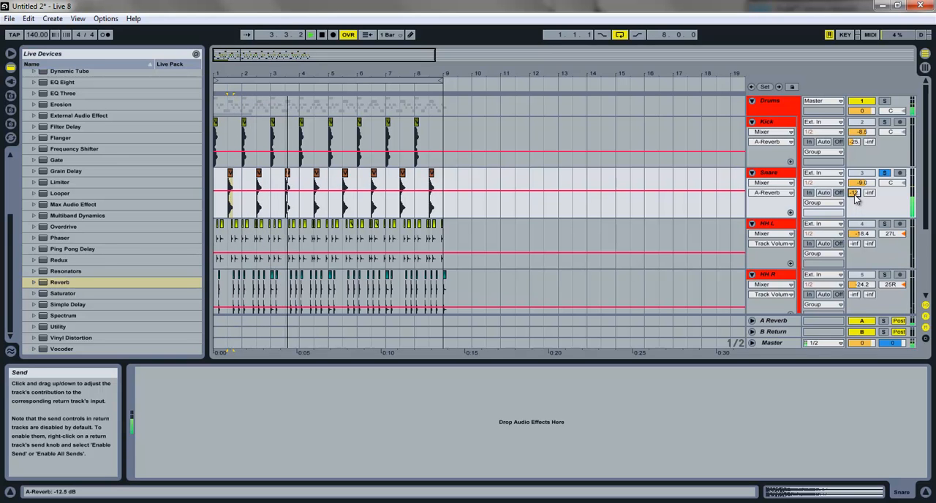
pyautogui.press('space')
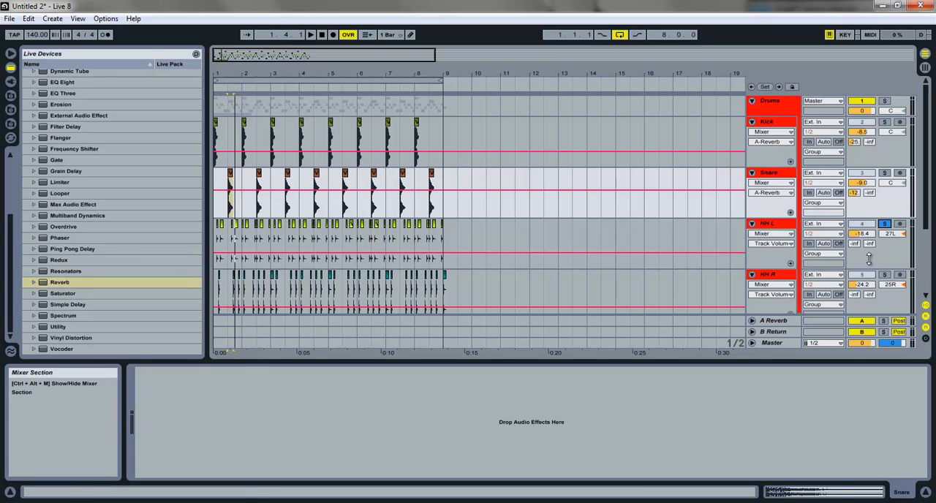
# Step: Solo the hi-hat tracks and set the A-Reverb sends of HH L, HH R, HH C and Crash to 0 dB
pyautogui.moveTo(855, 245); pyautogui.dragTo(856, 248)
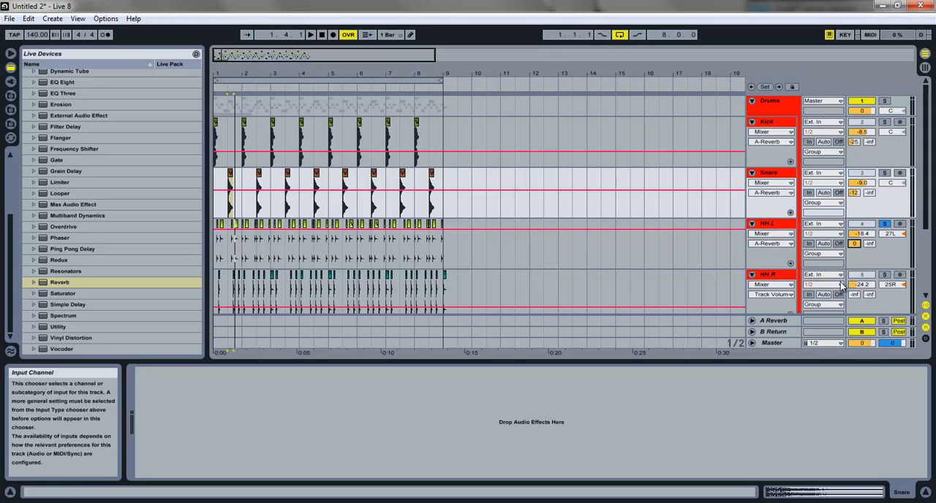
pyautogui.press('space')
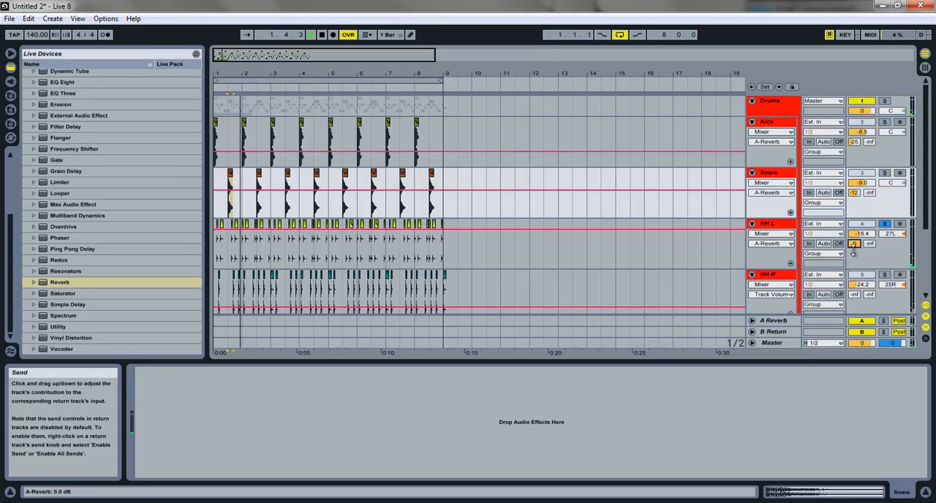
pyautogui.moveTo(854, 294); pyautogui.dragTo(855, 290)
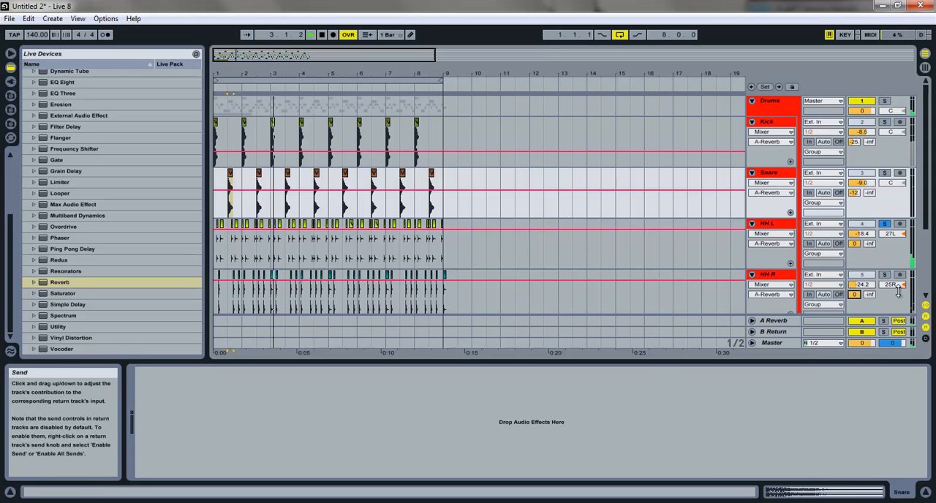
pyautogui.scroll(-2, 886, 277)
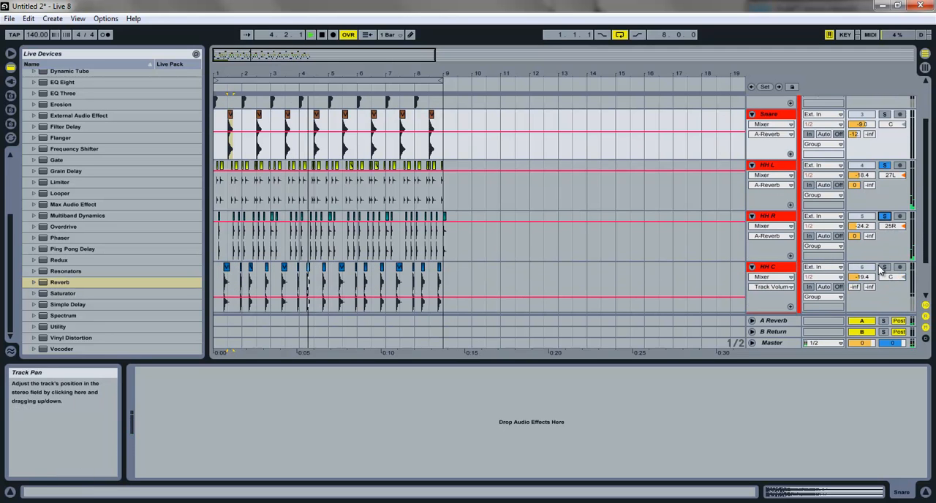
pyautogui.moveTo(855, 287); pyautogui.dragTo(853, 285)
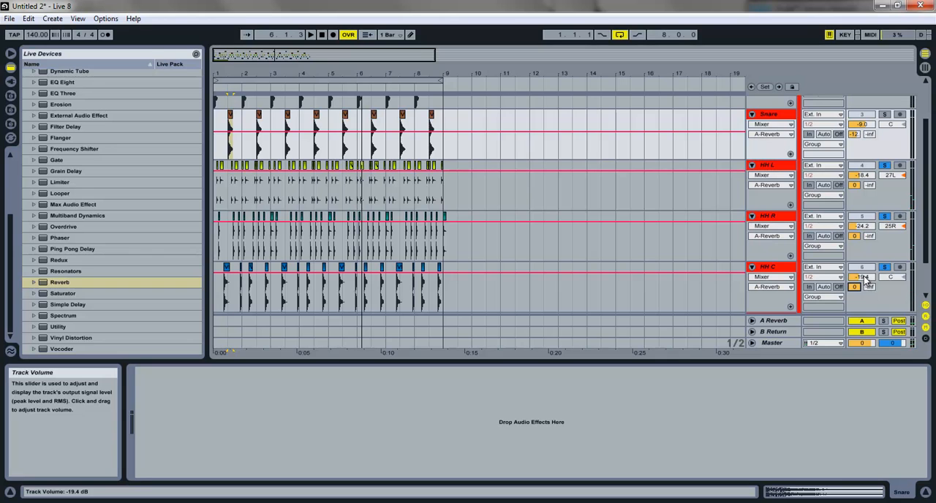
pyautogui.scroll(-2, 865, 280)
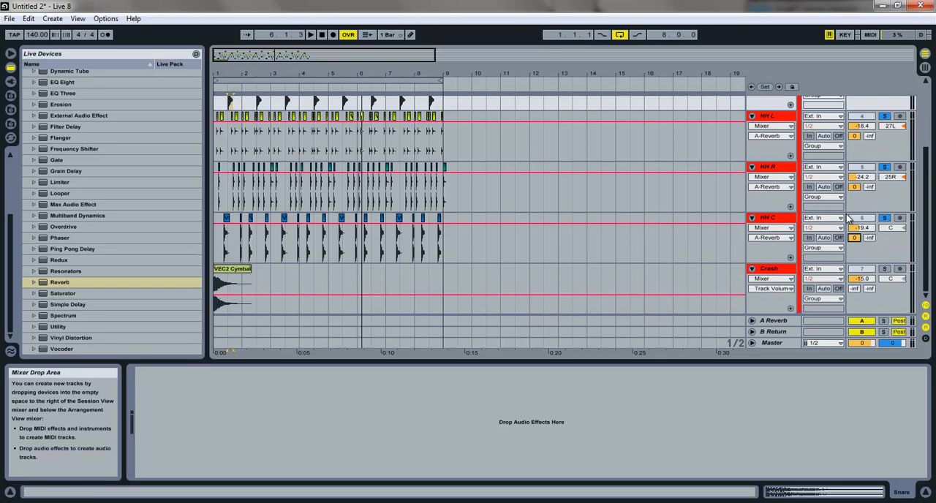
pyautogui.click(859, 289)
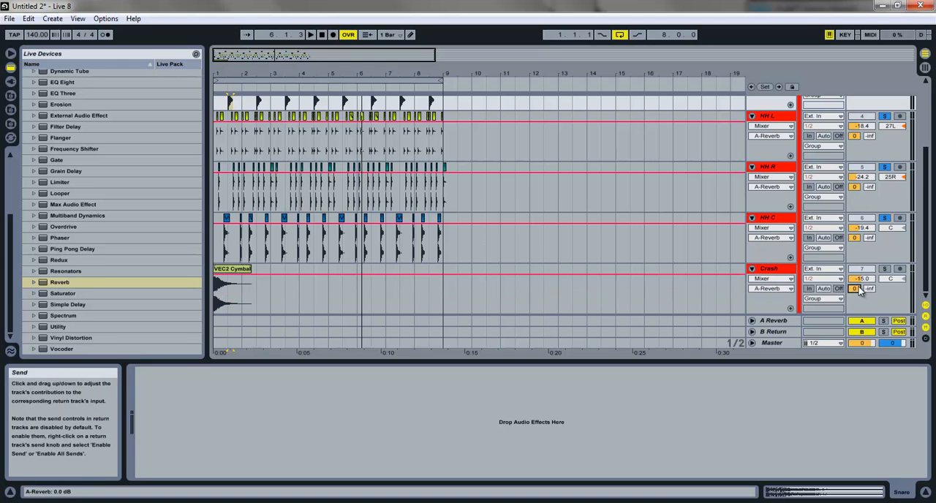
# Step: Switch to the Session View mixer, unsolo the hi-hats and lower the Crash volume to -16.3 dB during playback
pyautogui.click(926, 67)
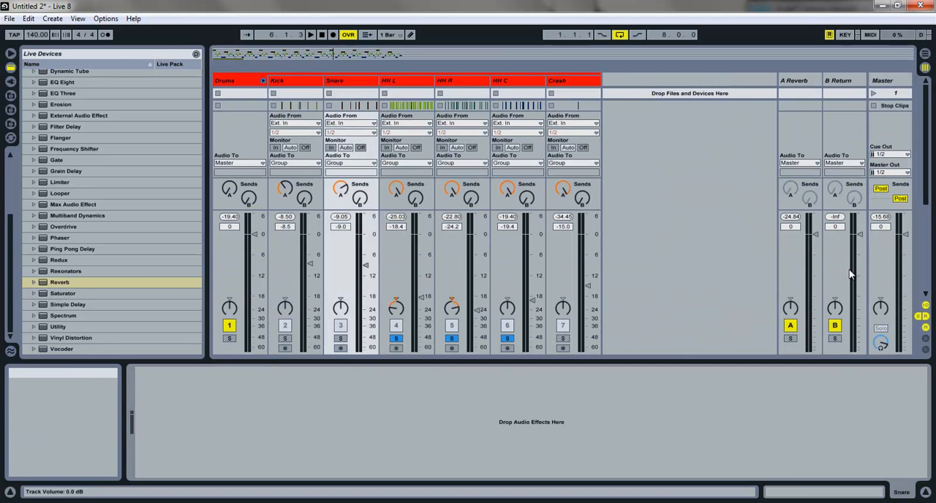
pyautogui.press('space')
pyautogui.click(451, 338)
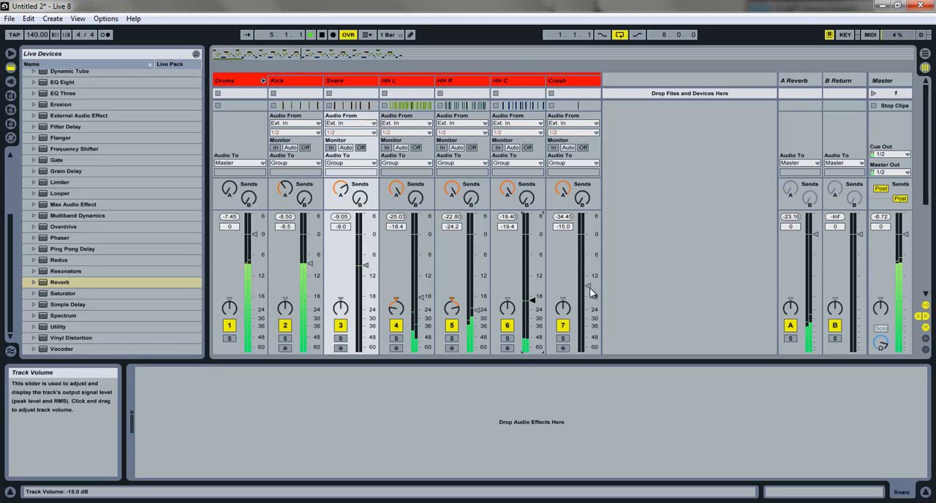
pyautogui.click(333, 34)
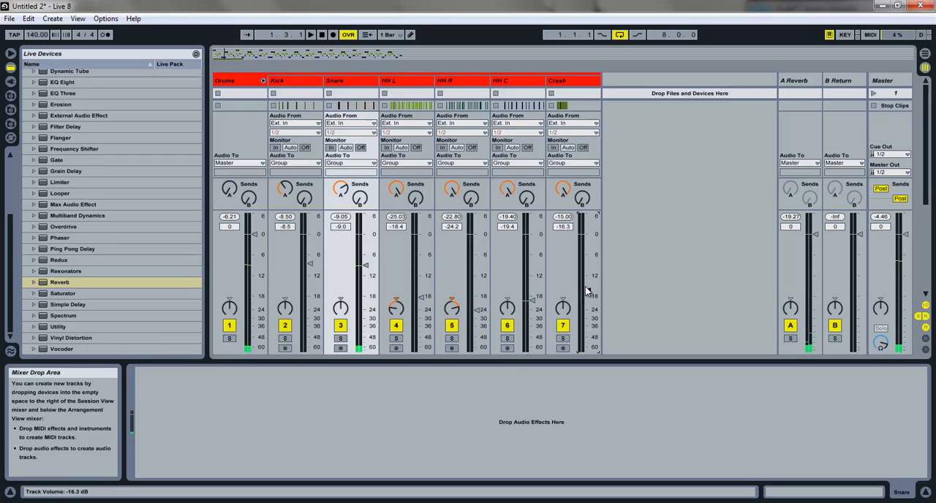
pyautogui.press('space')
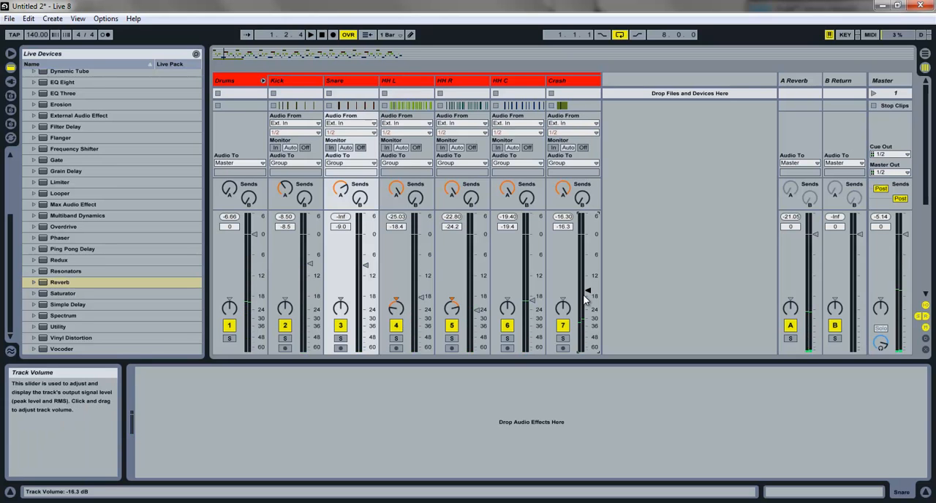
# Step: Rebalance during playback: HH C to -20.6 dB, HH R to -26.0 dB, HH L to -19.2 dB, Snare to -9.5 dB and Kick to -8.9 dB
pyautogui.press('space')
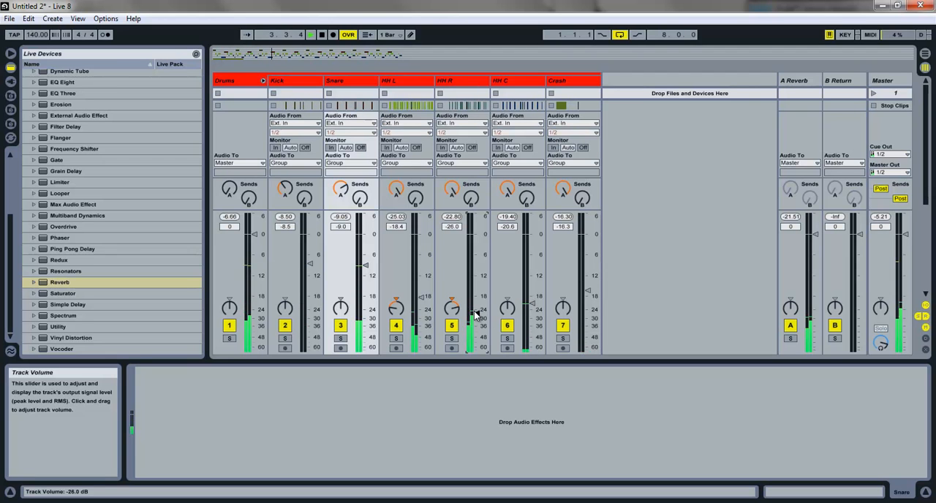
pyautogui.moveTo(425, 299); pyautogui.dragTo(420, 299)
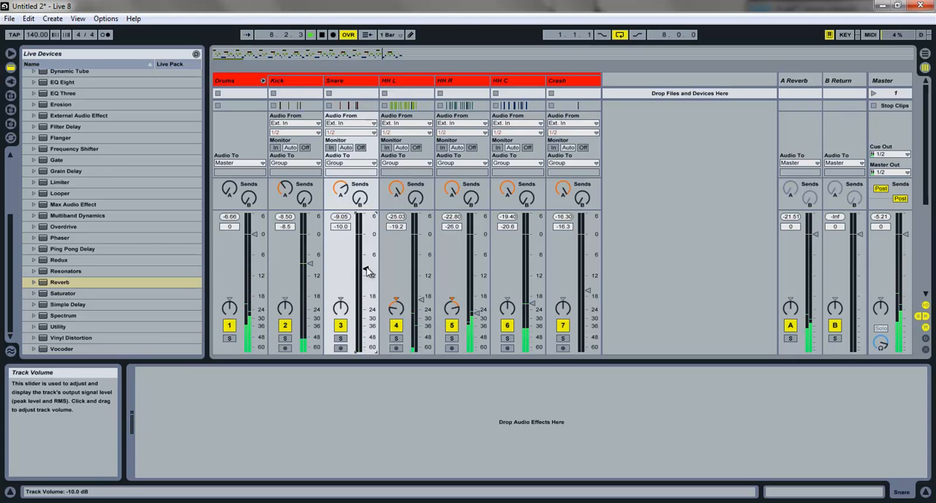
pyautogui.click(340, 217)
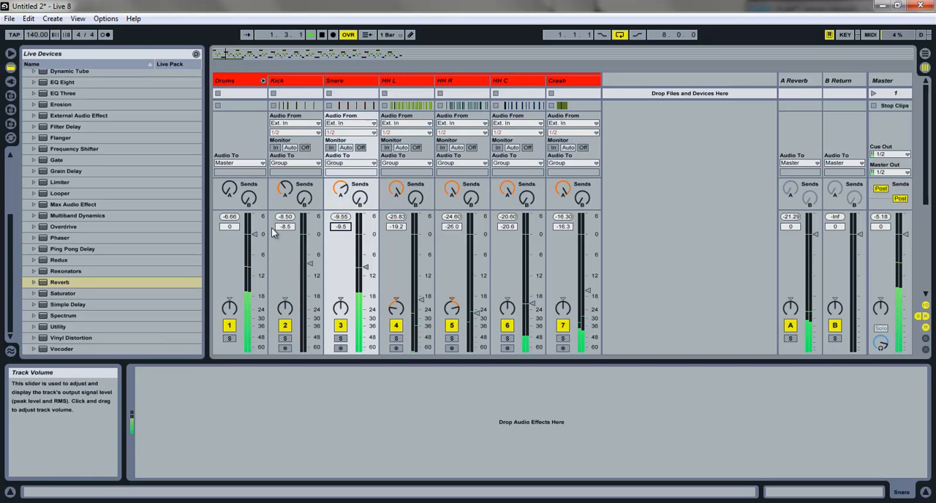
pyautogui.write('-')
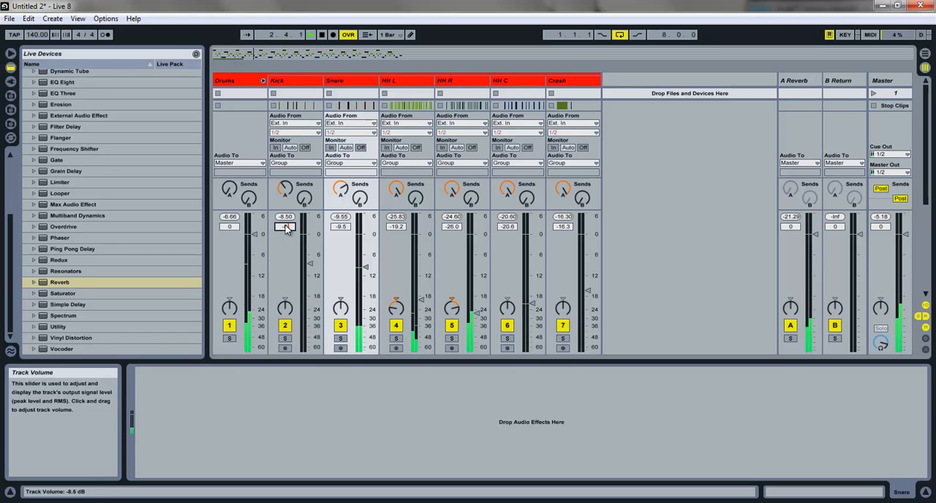
pyautogui.write('8.9')
pyautogui.press('Return')
pyautogui.press('space')
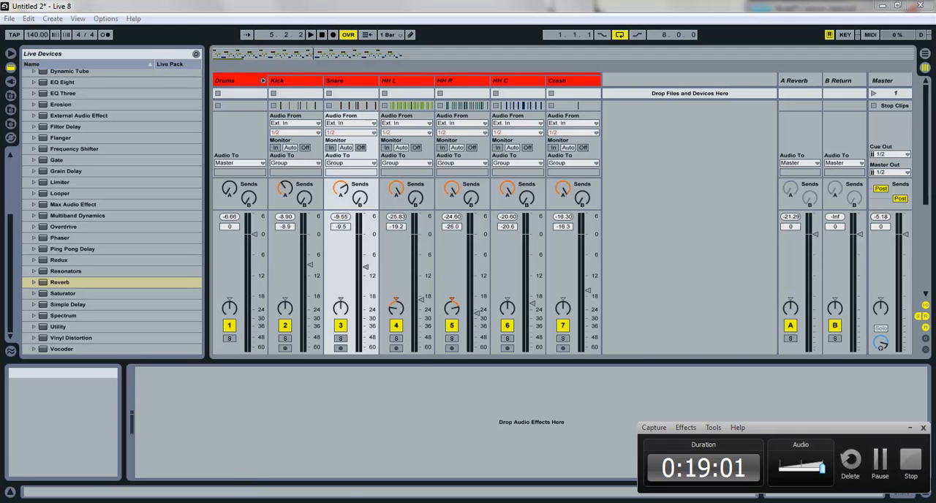
pyautogui.click(341, 501)
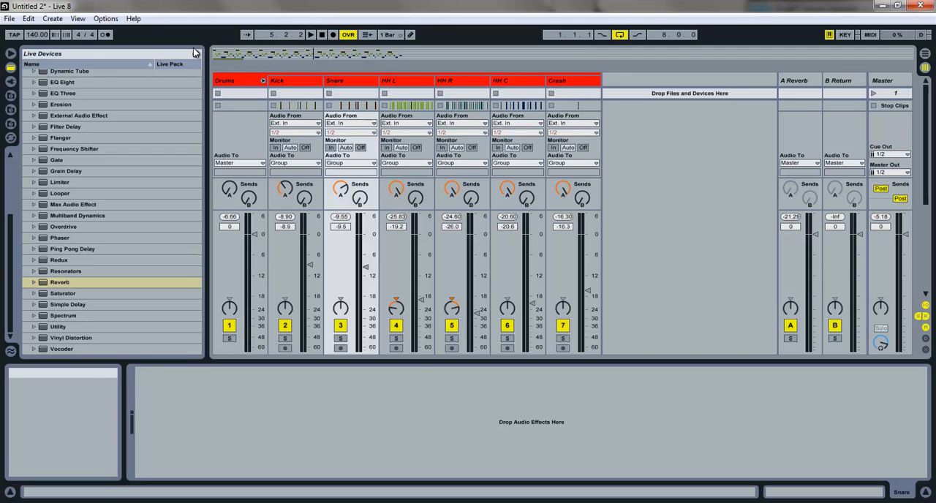
pyautogui.click(8, 19)
pyautogui.click(9, 19)
pyautogui.click(9, 18)
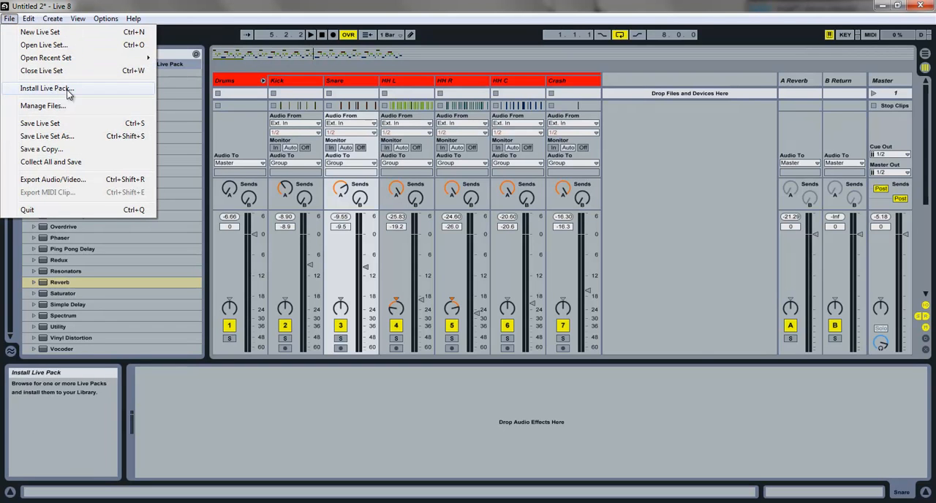
# Step: Return to the Arrangement View, add a copy of the kick clip at beat 1.4 and play the pattern
pyautogui.click(926, 54)
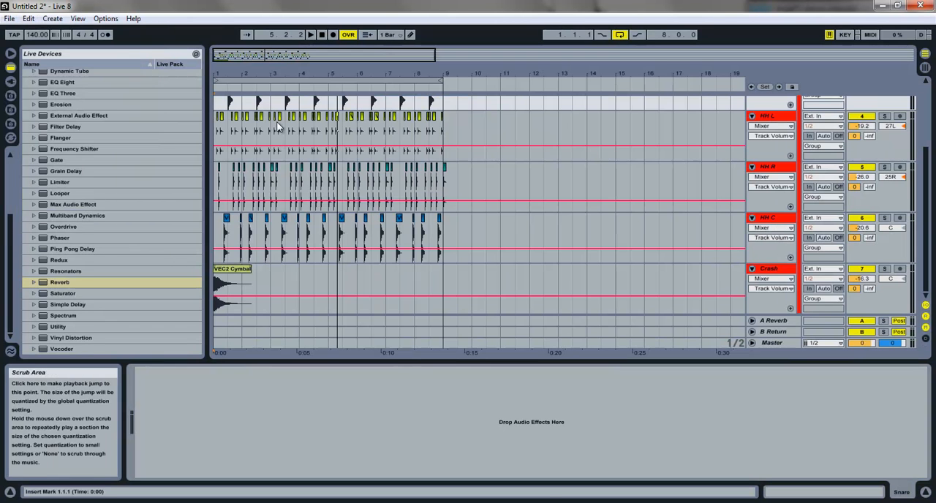
pyautogui.moveTo(251, 58); pyautogui.dragTo(241, 95)
pyautogui.scroll(2, 345, 123)
pyautogui.scroll(2, 345, 123)
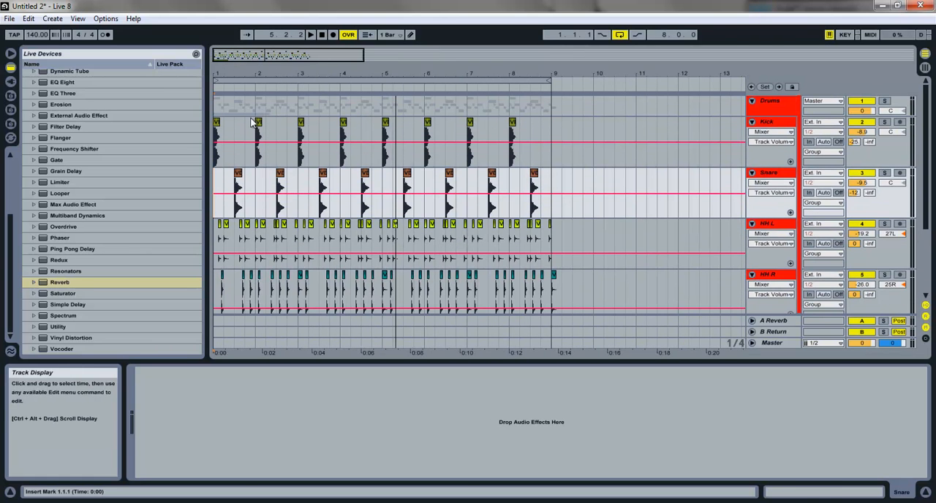
pyautogui.moveTo(261, 75); pyautogui.dragTo(267, 78)
pyautogui.press('space')
pyautogui.press('space')
pyautogui.moveTo(230, 125); pyautogui.dragTo(332, 123)
pyautogui.click(229, 122)
pyautogui.press('space')
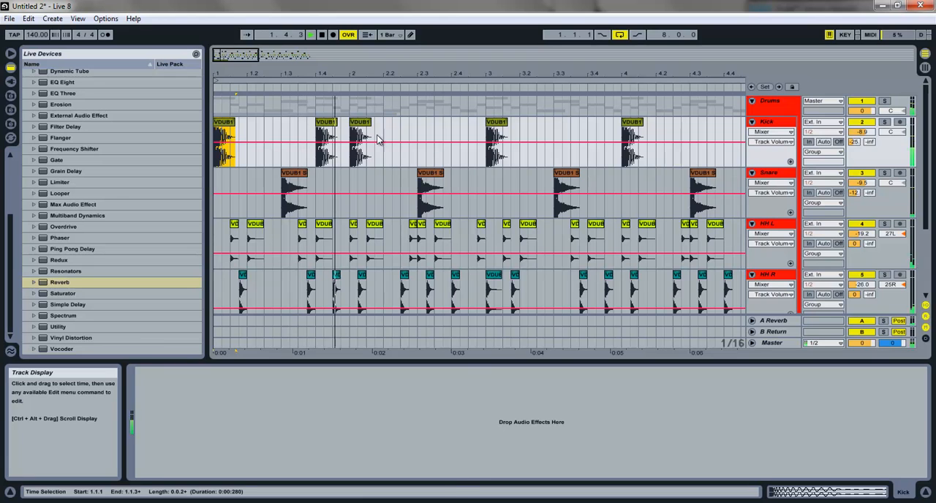
# Step: Move the added kick from beat 1.4 to 1.4.3, just before bar 2, and play from the start
pyautogui.click(354, 122)
pyautogui.press('space')
pyautogui.moveTo(330, 122); pyautogui.dragTo(360, 127)
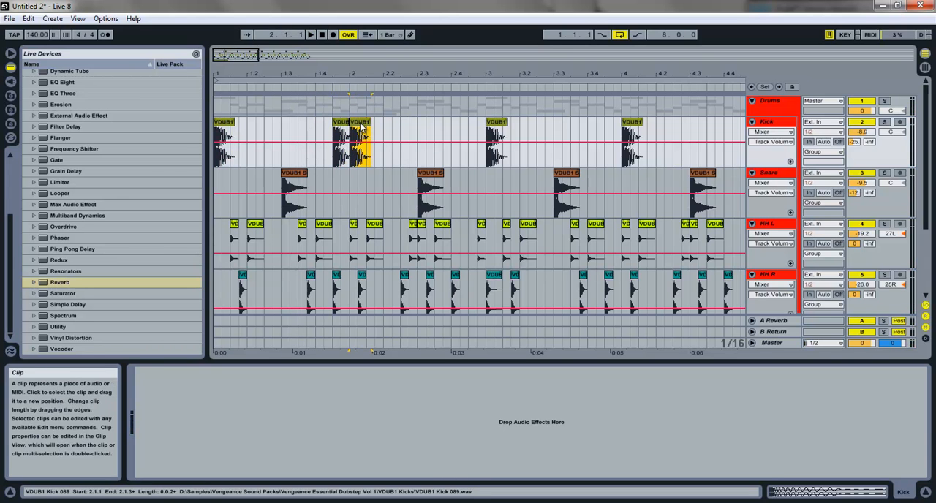
pyautogui.click(224, 129)
pyautogui.press('space')
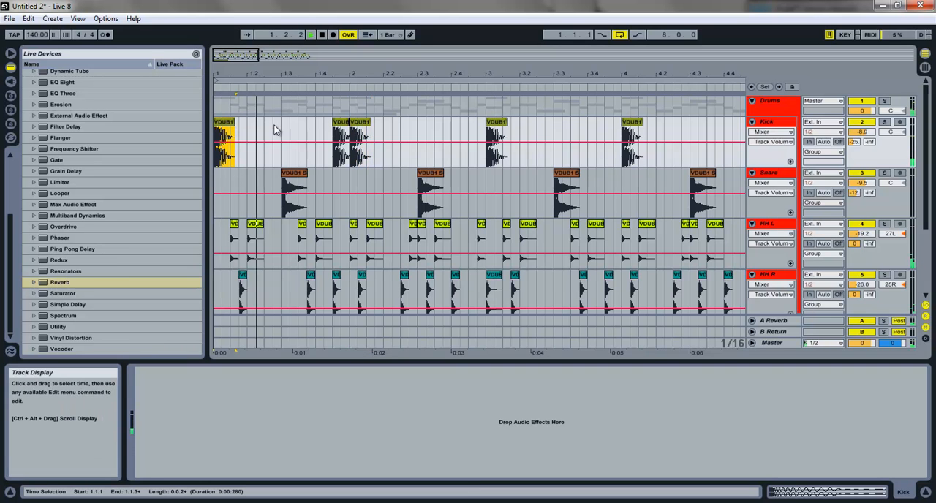
# Step: Add a copy of the kick clip at 2.3.3, just after the second snare, and listen to it in context
pyautogui.press('space')
pyautogui.click(473, 129)
pyautogui.moveTo(492, 123); pyautogui.dragTo(445, 126)
pyautogui.click(409, 133)
pyautogui.press('space')
pyautogui.press('space')
pyautogui.click(426, 180)
# Step: Add another kick copy at 2.4.2, leading into bar 3, and play from the second snare
pyautogui.press('space')
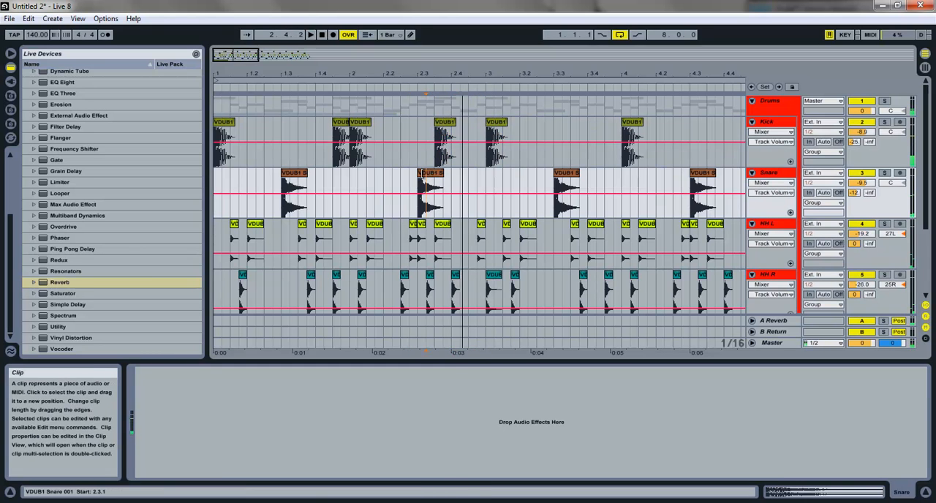
pyautogui.click(428, 180)
pyautogui.press('space')
pyautogui.moveTo(487, 136); pyautogui.dragTo(474, 130)
pyautogui.click(419, 173)
pyautogui.press('space')
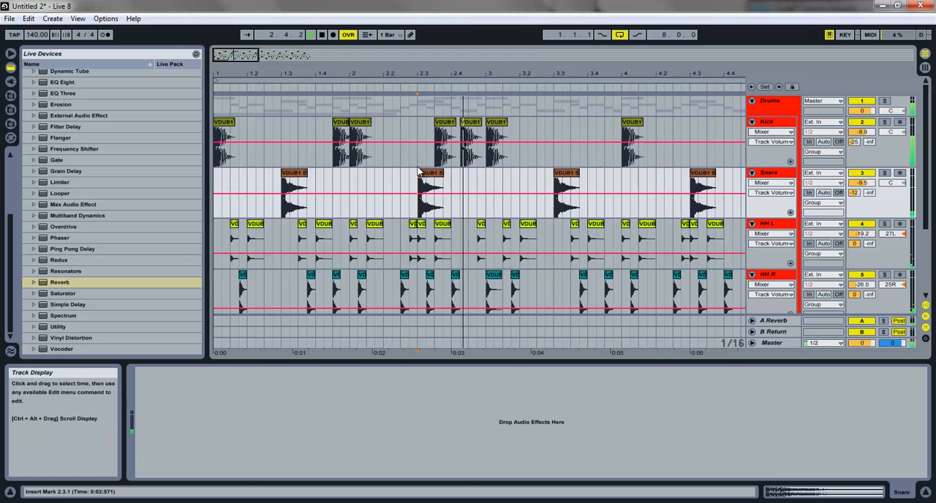
# Step: Add kick copies in bar 4 at 4.1.4 and 4.2.3, auditioning the bar during placement
pyautogui.click(655, 125)
pyautogui.hotkey('ctrl', 'v')
pyautogui.moveTo(667, 129); pyautogui.dragTo(687, 127)
pyautogui.click(632, 122)
pyautogui.press('space')
pyautogui.press('space')
pyautogui.click(638, 124)
pyautogui.click(633, 124)
pyautogui.press('space')
# Step: Place the extra kick copy at beat 4.4, after the bar's snare, and play the result
pyautogui.click(680, 128)
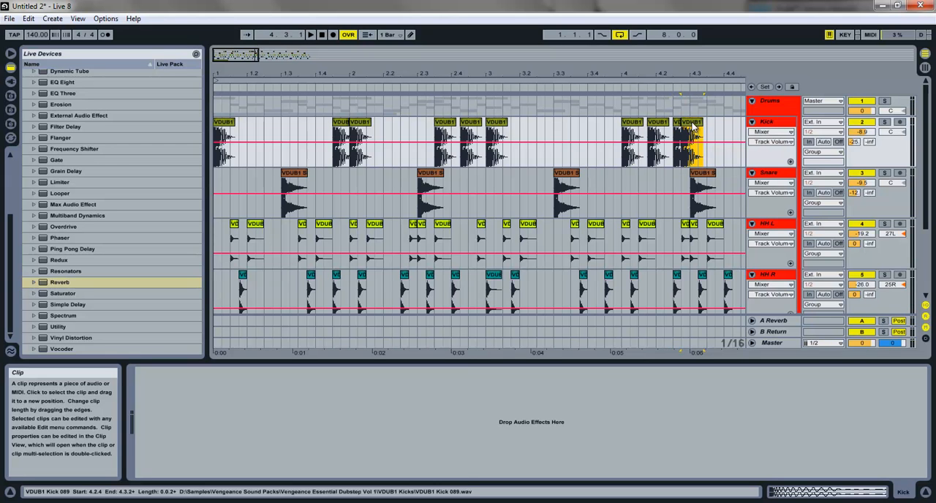
pyautogui.click(680, 130)
pyautogui.moveTo(680, 128)
pyautogui.mouseDown()
pyautogui.moveTo(740, 125)
pyautogui.moveTo(679, 124)
pyautogui.mouseUp()
pyautogui.press('space')
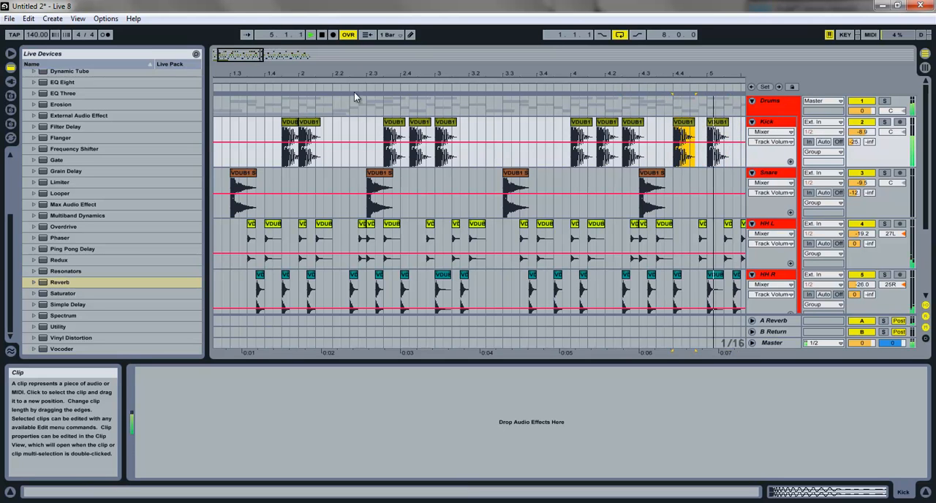
# Step: Add kick copies in bar 6 at beats 6.2 and 6.4 and play them back
pyautogui.moveTo(254, 61)
pyautogui.mouseDown()
pyautogui.moveTo(244, 54)
pyautogui.moveTo(259, 55)
pyautogui.mouseUp()
pyautogui.click(369, 128)
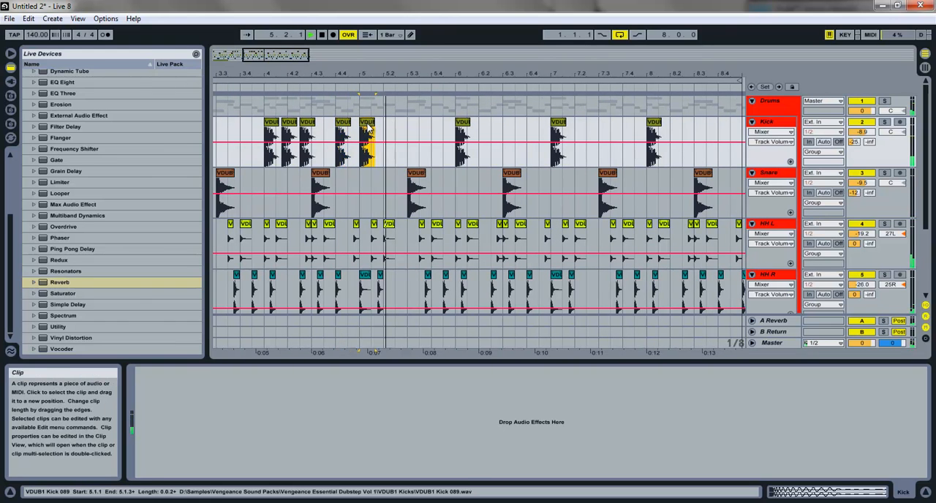
pyautogui.click(463, 126)
pyautogui.moveTo(472, 129)
pyautogui.mouseDown()
pyautogui.moveTo(494, 132)
pyautogui.moveTo(480, 131)
pyautogui.mouseUp()
pyautogui.click(559, 127)
pyautogui.press('space')
pyautogui.moveTo(559, 128); pyautogui.dragTo(534, 130)
pyautogui.press('space')
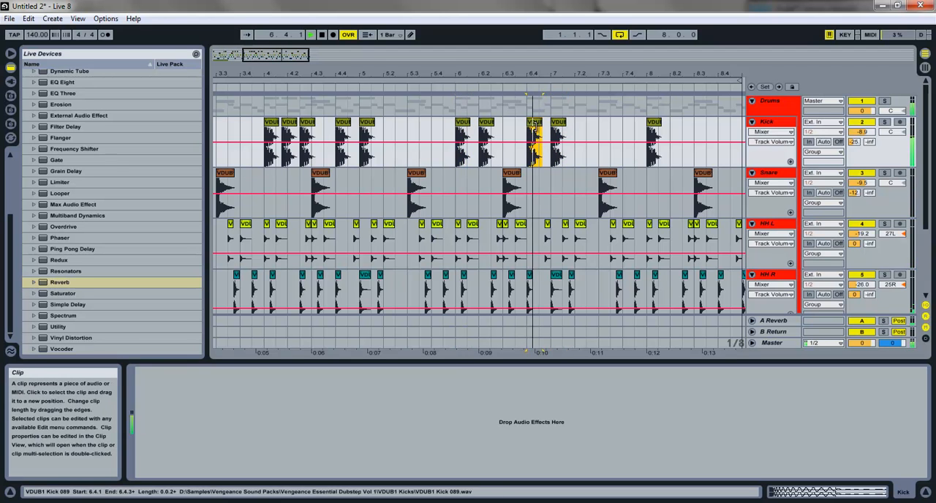
# Step: Build a closing kick fill in bar 8 with added kicks at 8.1.4, 8.3.2 and 8.4, auditioning between edits
pyautogui.click(558, 125)
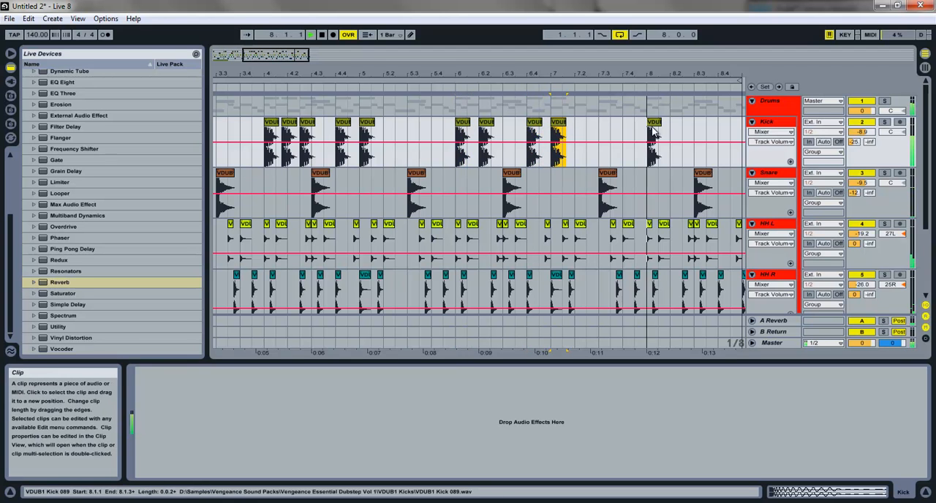
pyautogui.click(655, 128)
pyautogui.press('space')
pyautogui.moveTo(655, 127); pyautogui.dragTo(680, 133)
pyautogui.click(656, 131)
pyautogui.press('space')
pyautogui.moveTo(664, 74); pyautogui.dragTo(664, 126)
pyautogui.click(633, 129)
pyautogui.press('space')
pyautogui.moveTo(663, 71); pyautogui.dragTo(410, 54)
pyautogui.click(416, 122)
pyautogui.moveTo(444, 132); pyautogui.dragTo(484, 126)
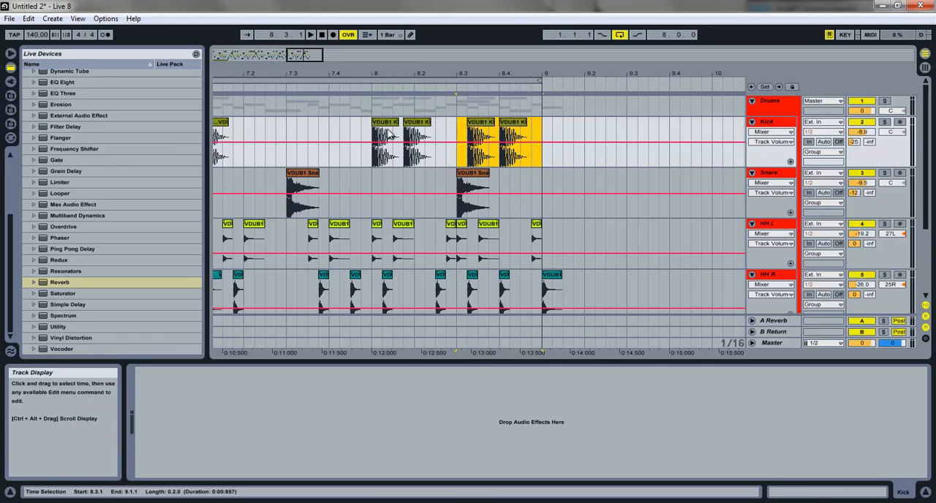
# Step: Shift the last two kicks in bar 8 one sixteenth later, to 8.3.3 and 8.4.2, and audition the fill
pyautogui.moveTo(374, 130); pyautogui.dragTo(397, 129)
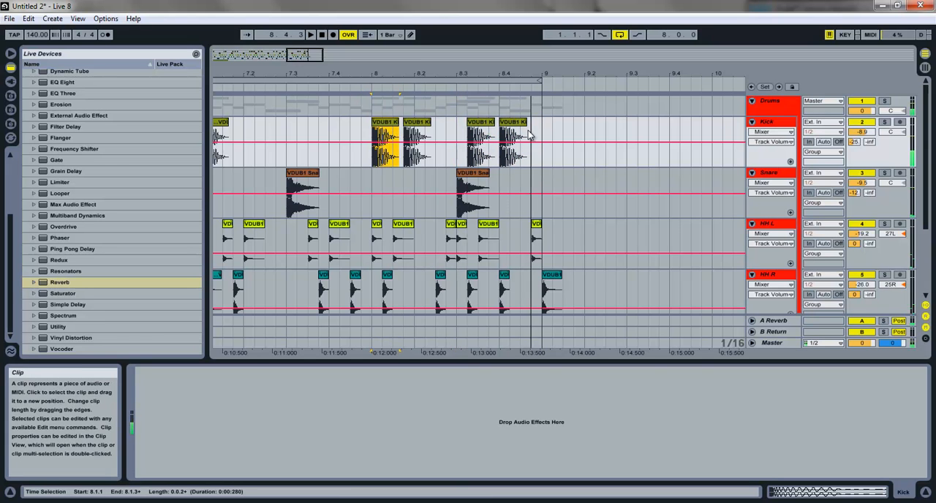
pyautogui.moveTo(550, 152); pyautogui.dragTo(485, 133)
pyautogui.click(388, 124)
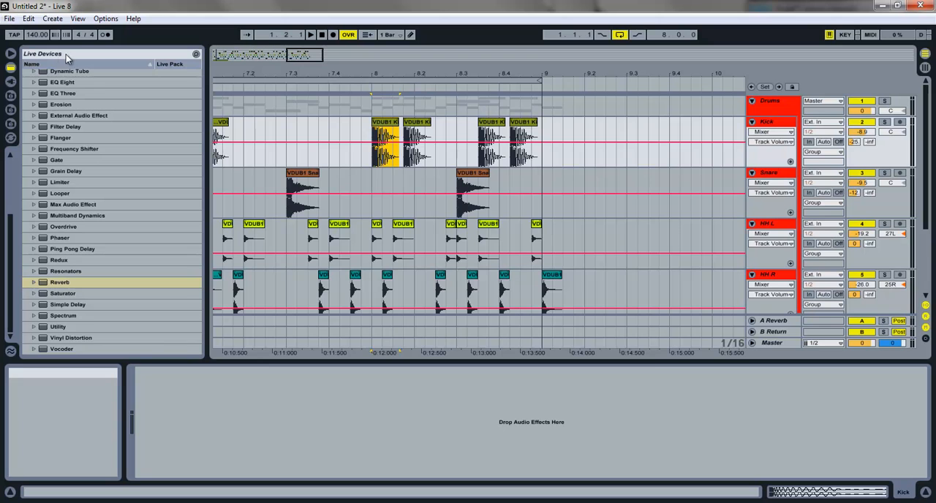
# Step: Start saving the Live Set and browse to Documents > Music Making > Projects > Dubstep Projects as the destination folder
pyautogui.hotkey('ctrl', 's')
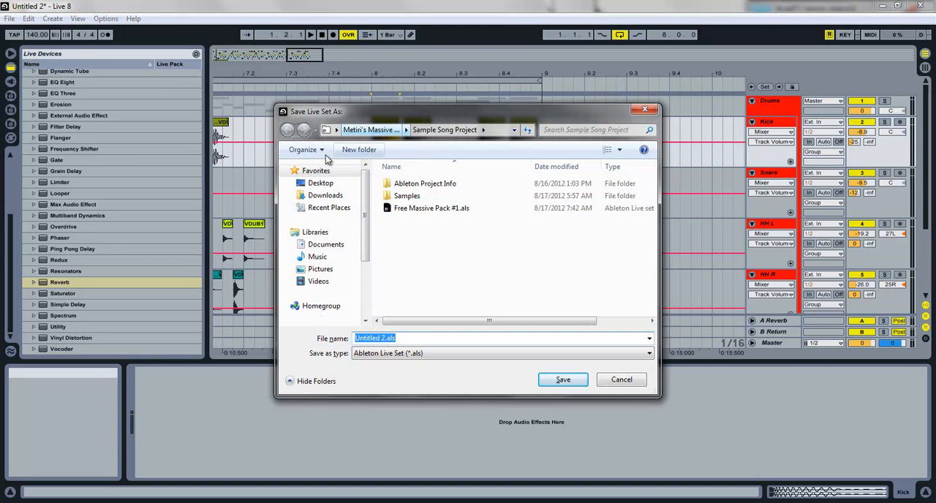
pyautogui.click(322, 246)
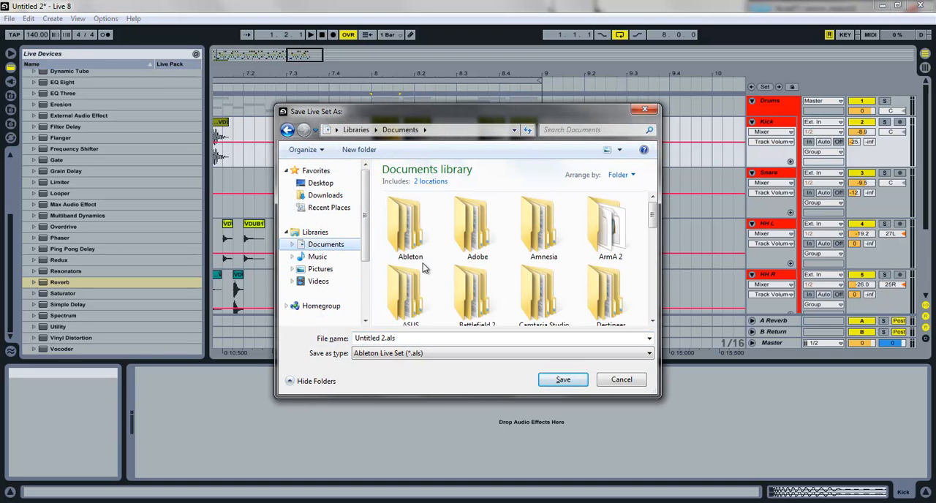
pyautogui.click(479, 299)
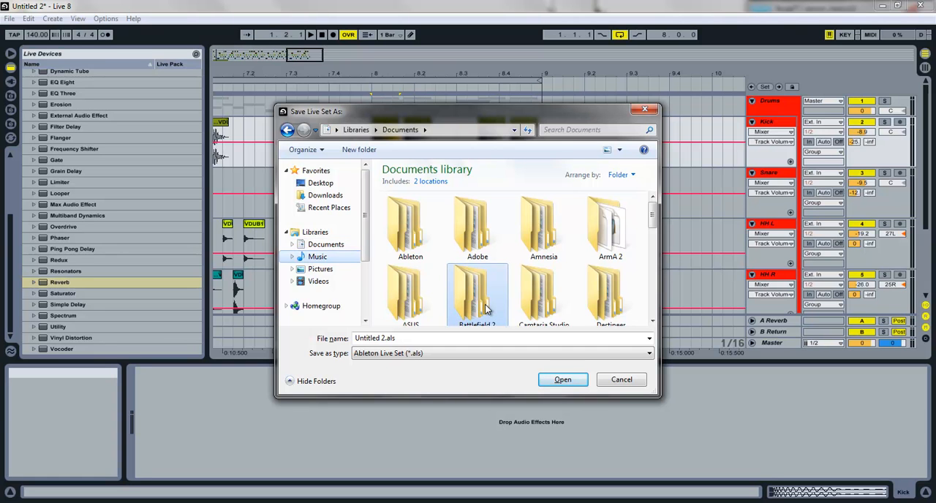
pyautogui.press('m')
pyautogui.click(484, 311)
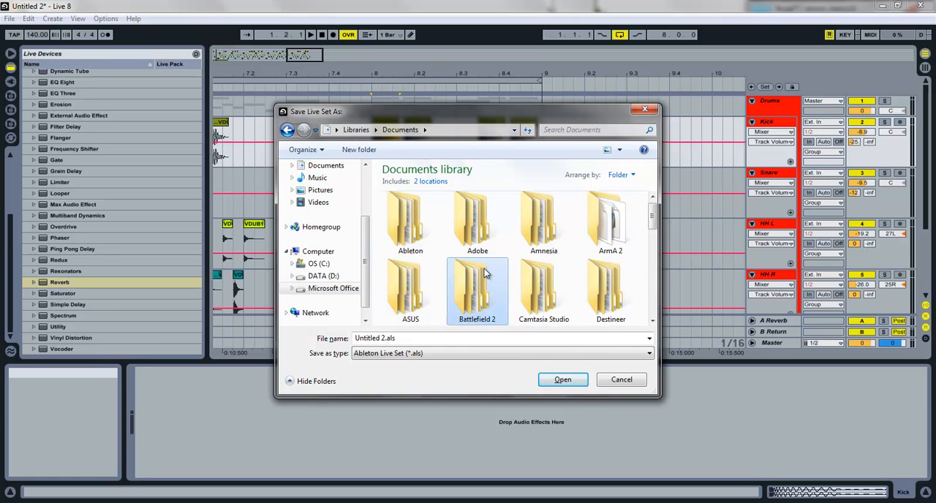
pyautogui.press('m')
pyautogui.doubleClick(410, 269)
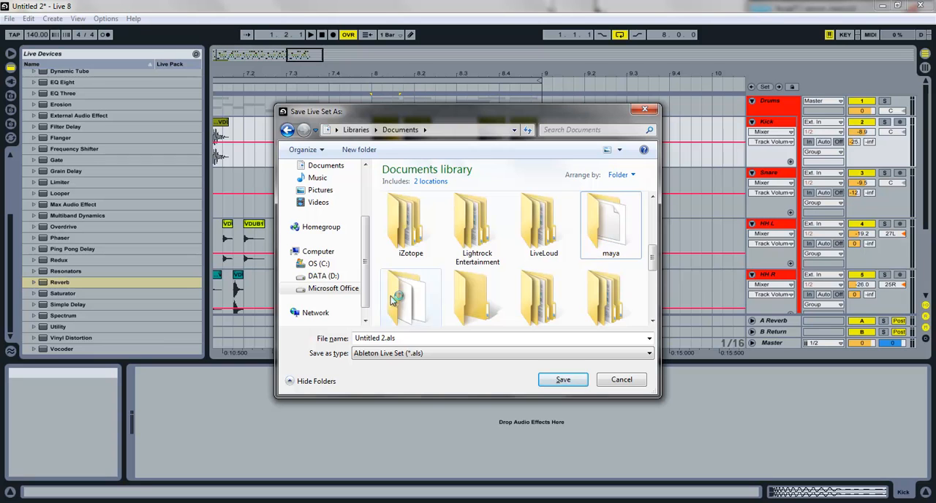
pyautogui.doubleClick(611, 227)
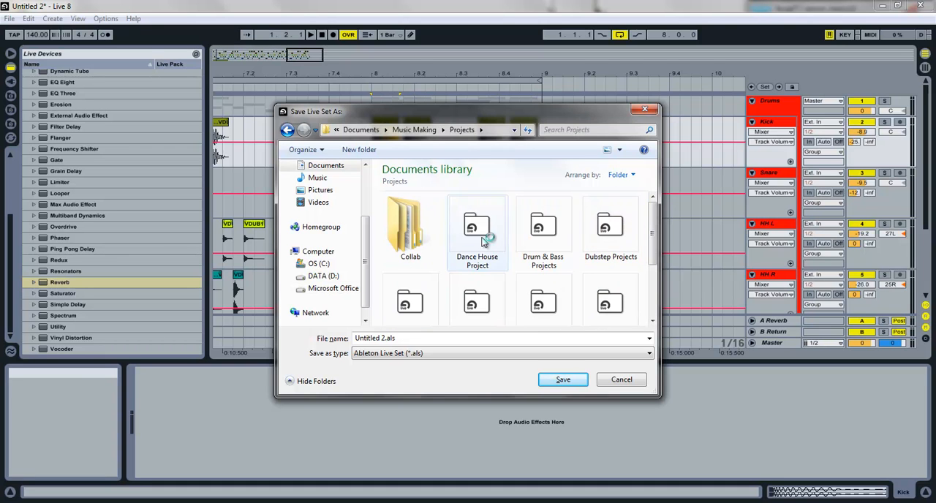
pyautogui.doubleClick(612, 233)
pyautogui.scroll(-5, 647, 270)
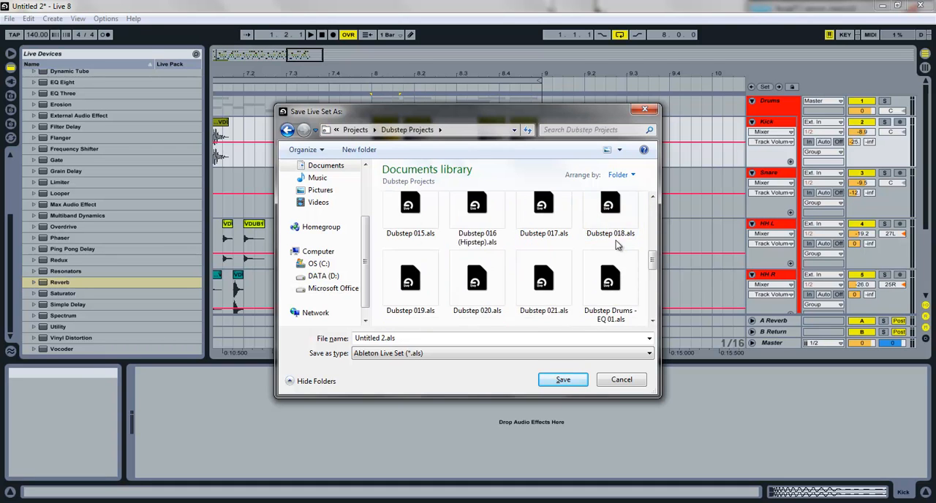
pyautogui.scroll(-3, 652, 272)
# Step: Name the Live Set Dubstep TUTORIAL and save it in the Dubstep Projects folder
pyautogui.click(480, 336)
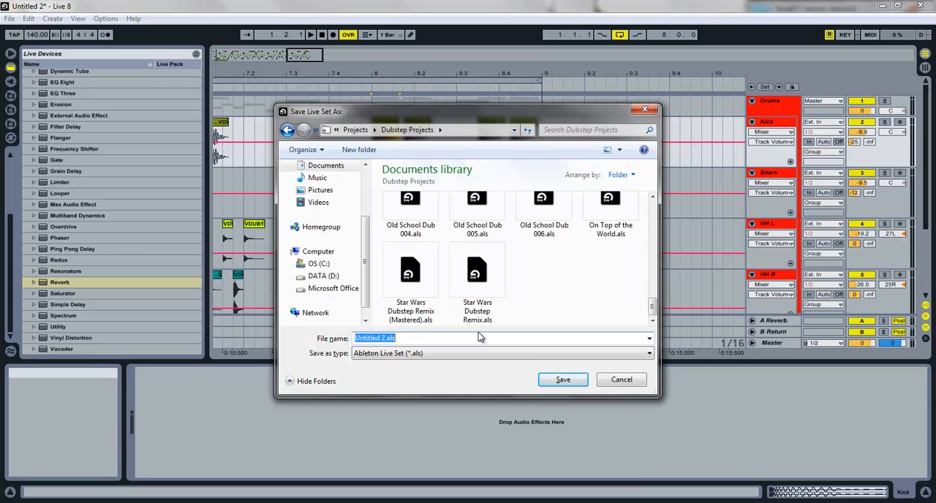
pyautogui.write('Dubstep TUTORIAL')
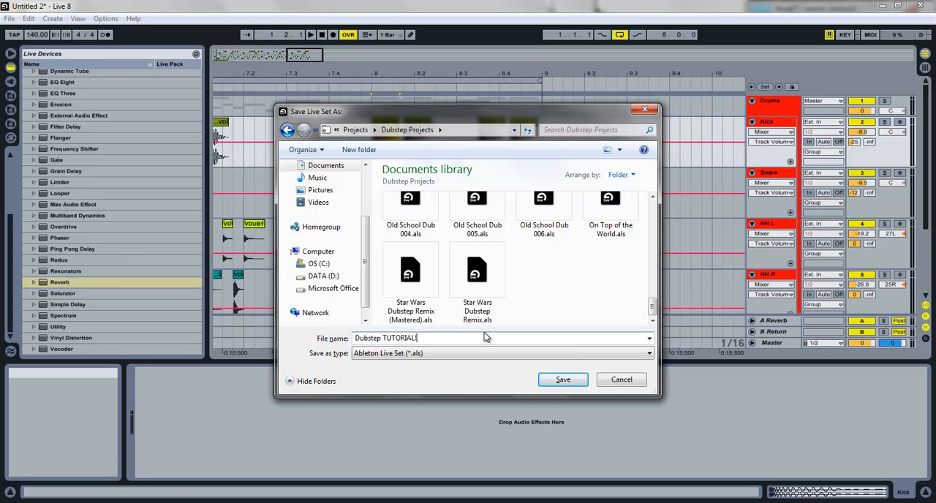
pyautogui.press('Return')
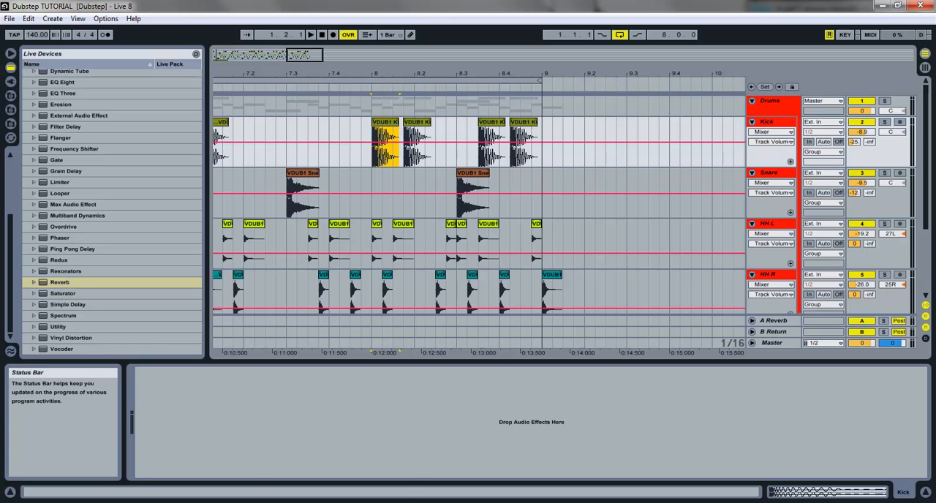
pyautogui.click(341, 502)
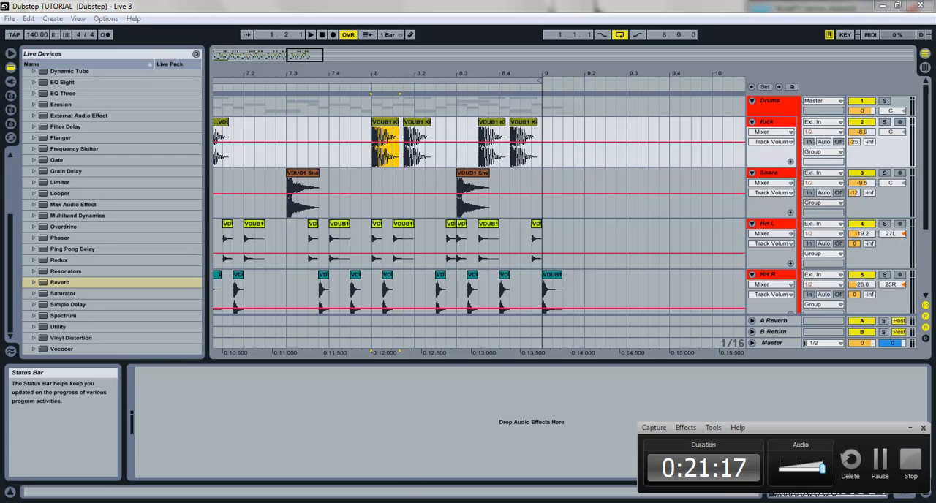